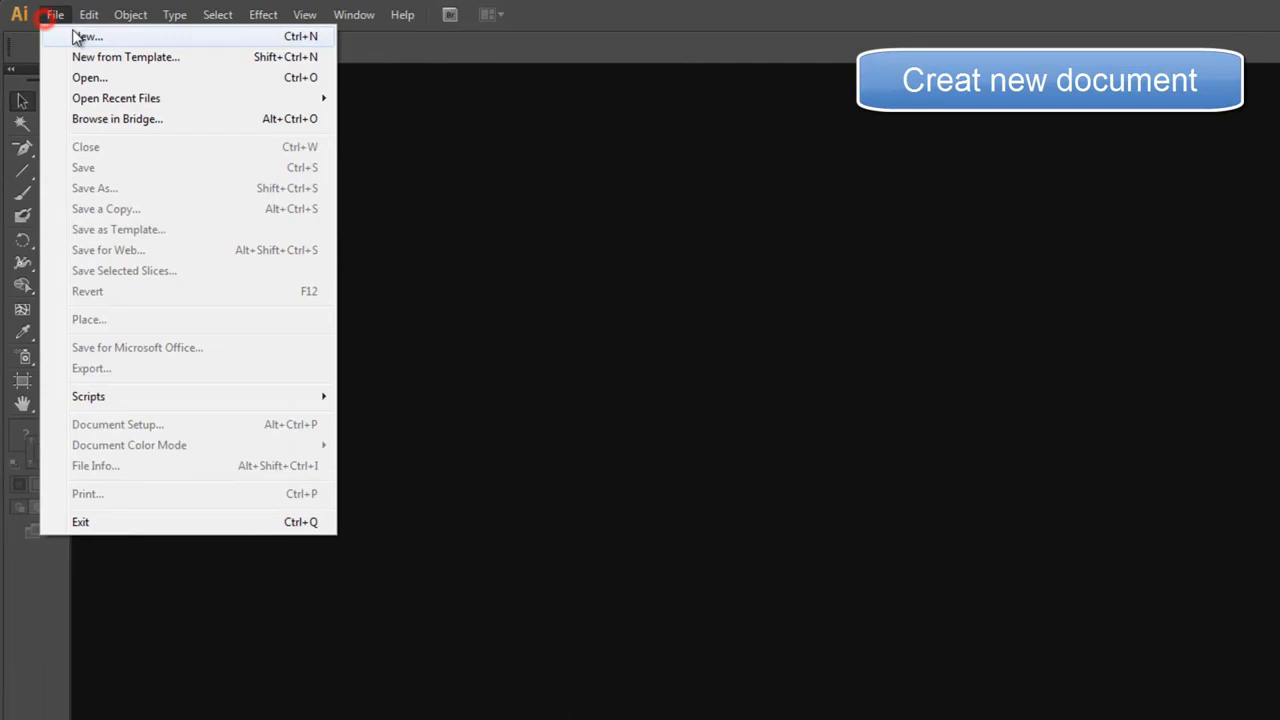
Create a new document named clover and place the Freetutorials.me logo image in the artboard's upper-left corner
key(Return)
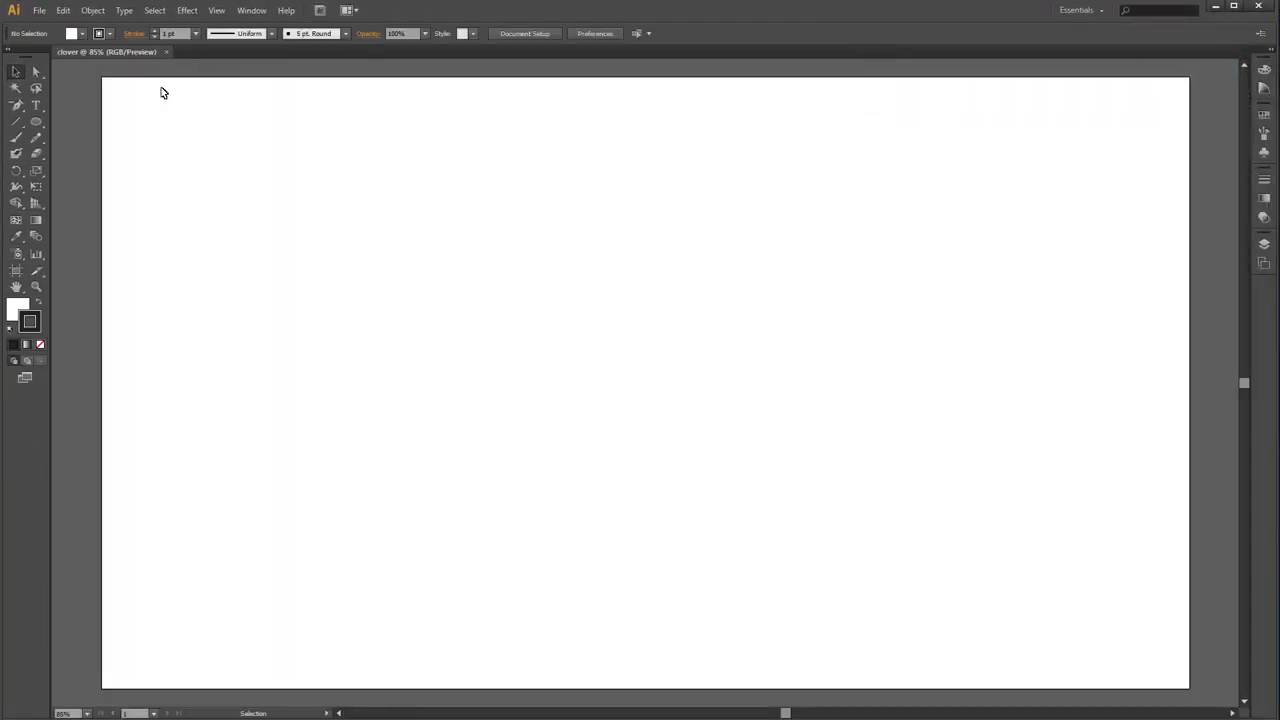
click(39, 10)
click(55, 228)
click(233, 97)
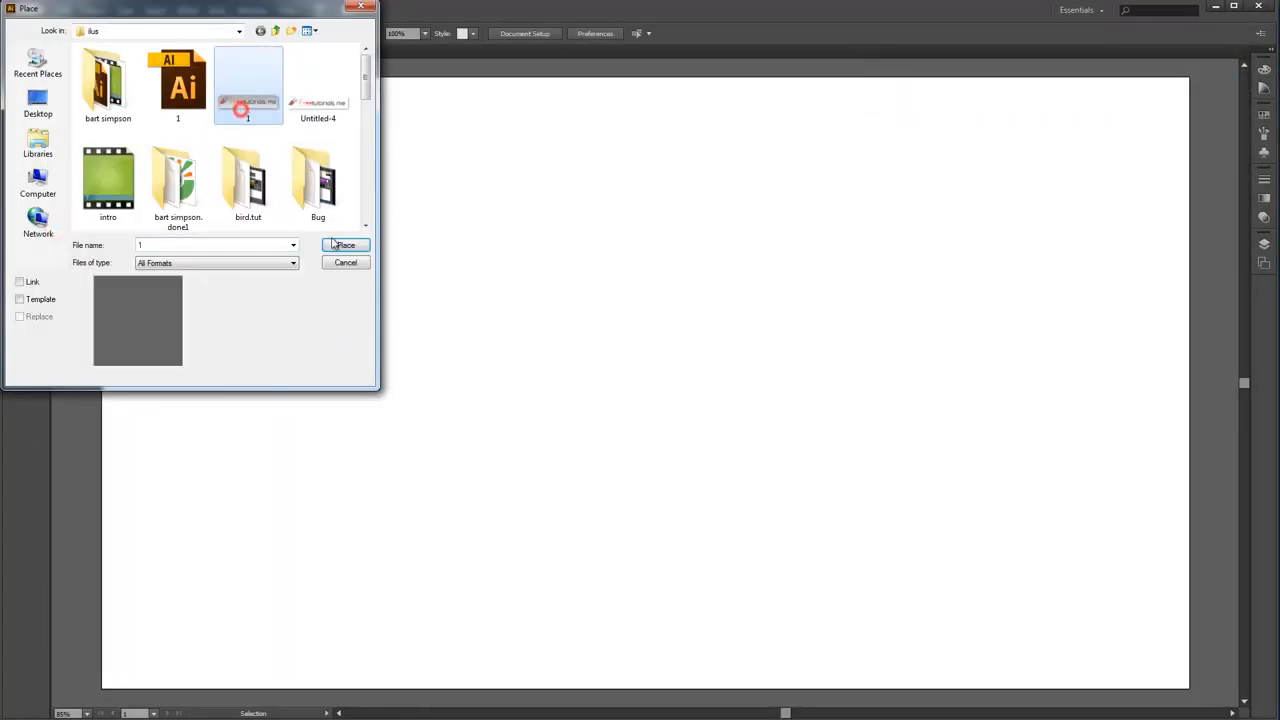
click(345, 245)
drag(645, 398, 183, 113)
click(331, 129)
Draw a circle about 206 px in diameter with the Ellipse tool, with no fill and a thin dark stroke
click(37, 125)
drag(457, 222, 543, 340)
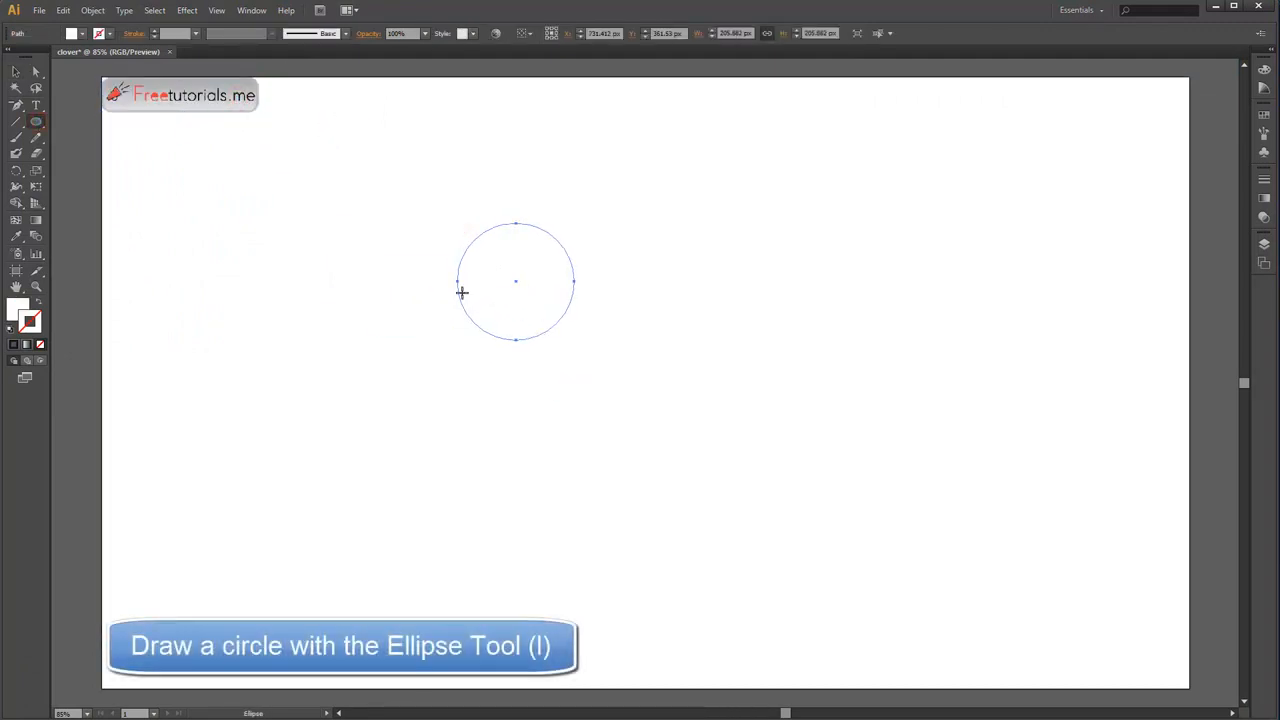
click(15, 345)
click(15, 309)
click(40, 345)
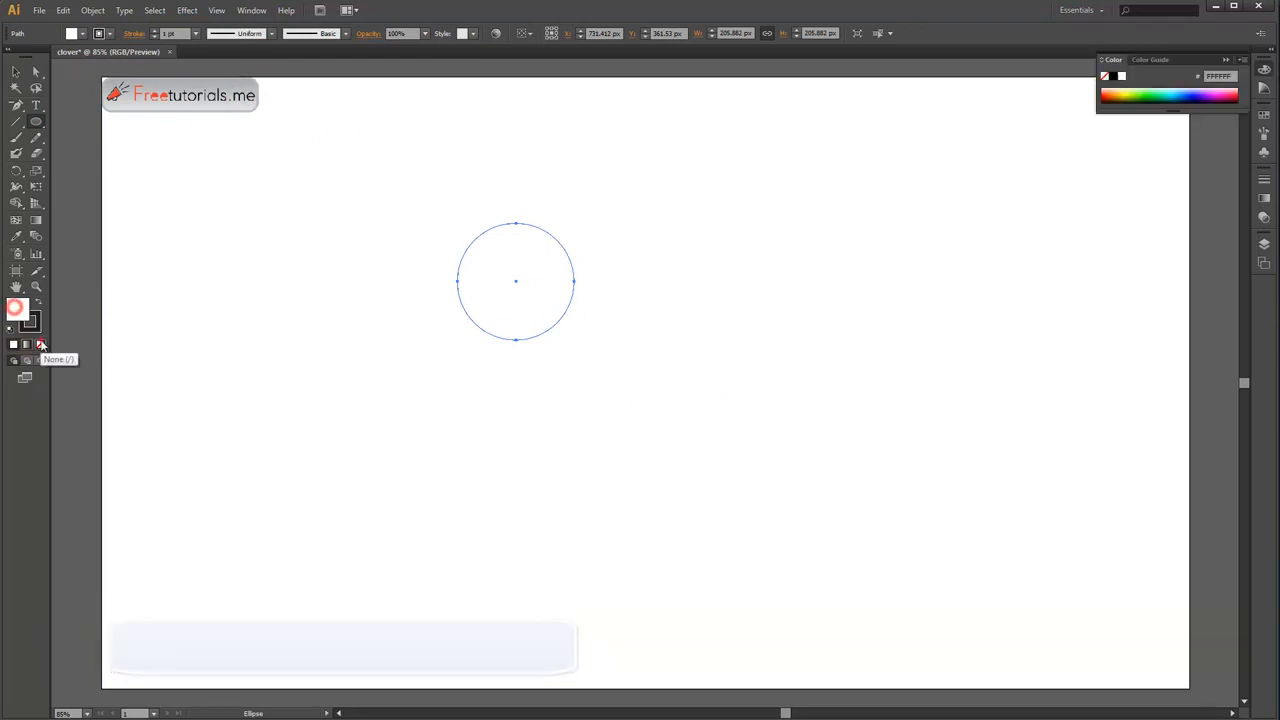
Duplicate the circle horizontally to its right so that the two circles overlap
key(v)
click(513, 284)
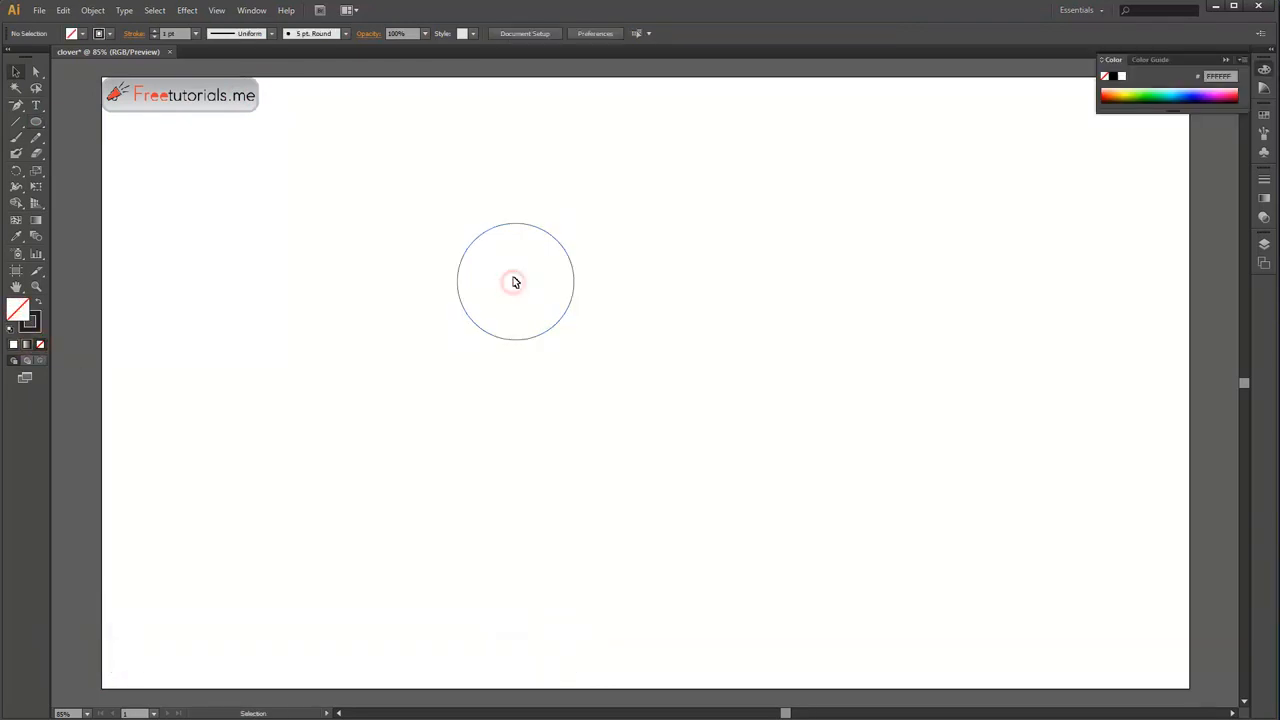
drag(517, 287, 600, 286)
click(729, 307)
Merge the two overlapping circles into one shape with Pathfinder Unite
drag(434, 199, 650, 345)
click(251, 10)
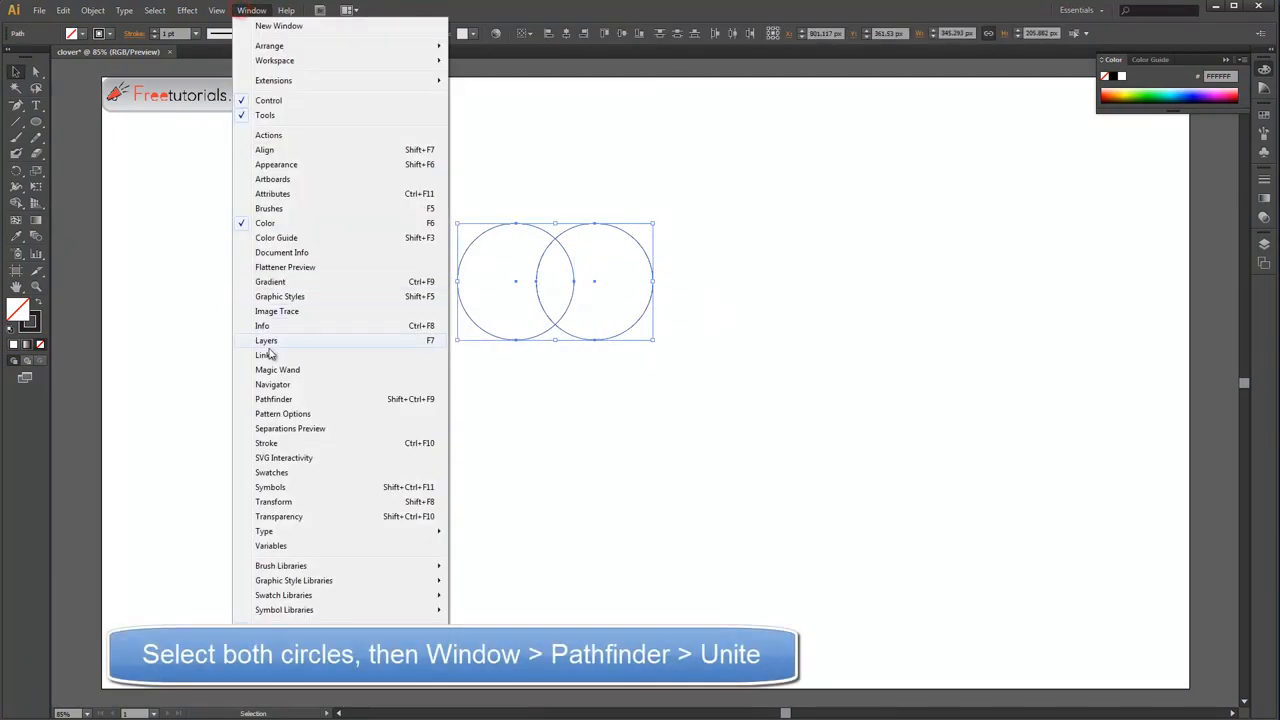
click(262, 399)
click(1076, 150)
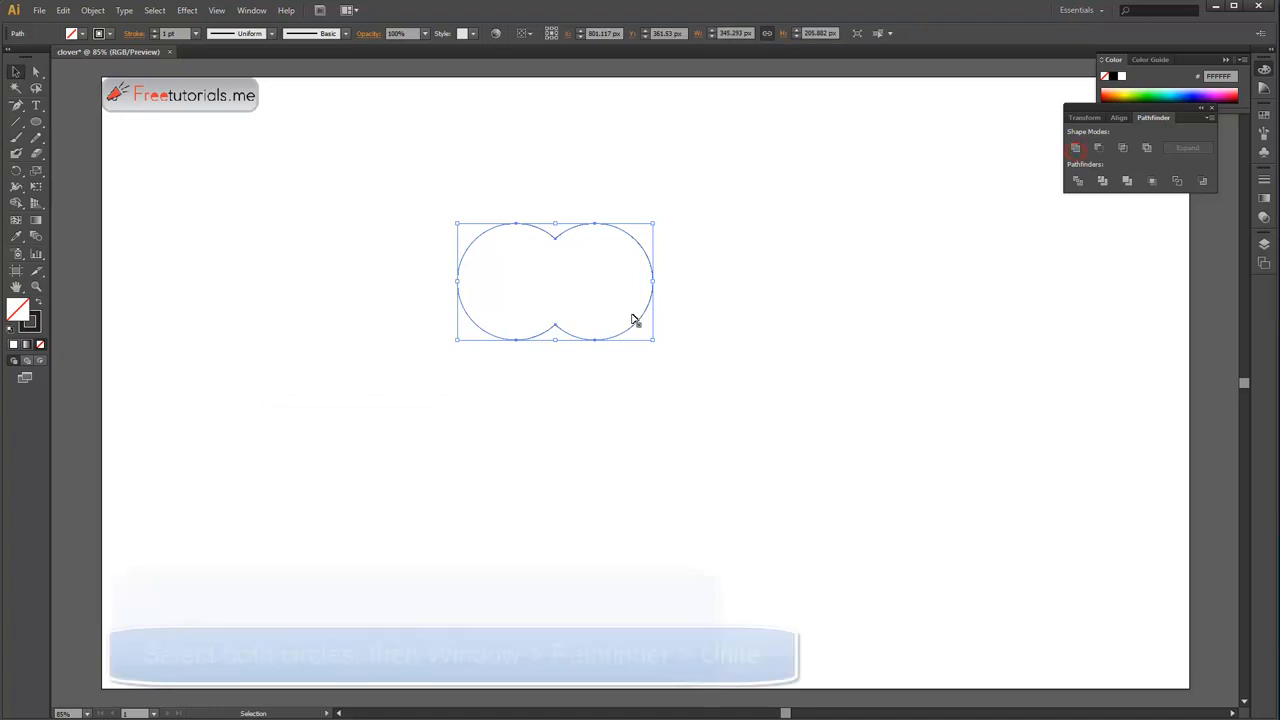
Pull the merged shape's lower intersection anchor point straight down to about Y 615 px
key(a)
click(556, 325)
drag(558, 329, 555, 430)
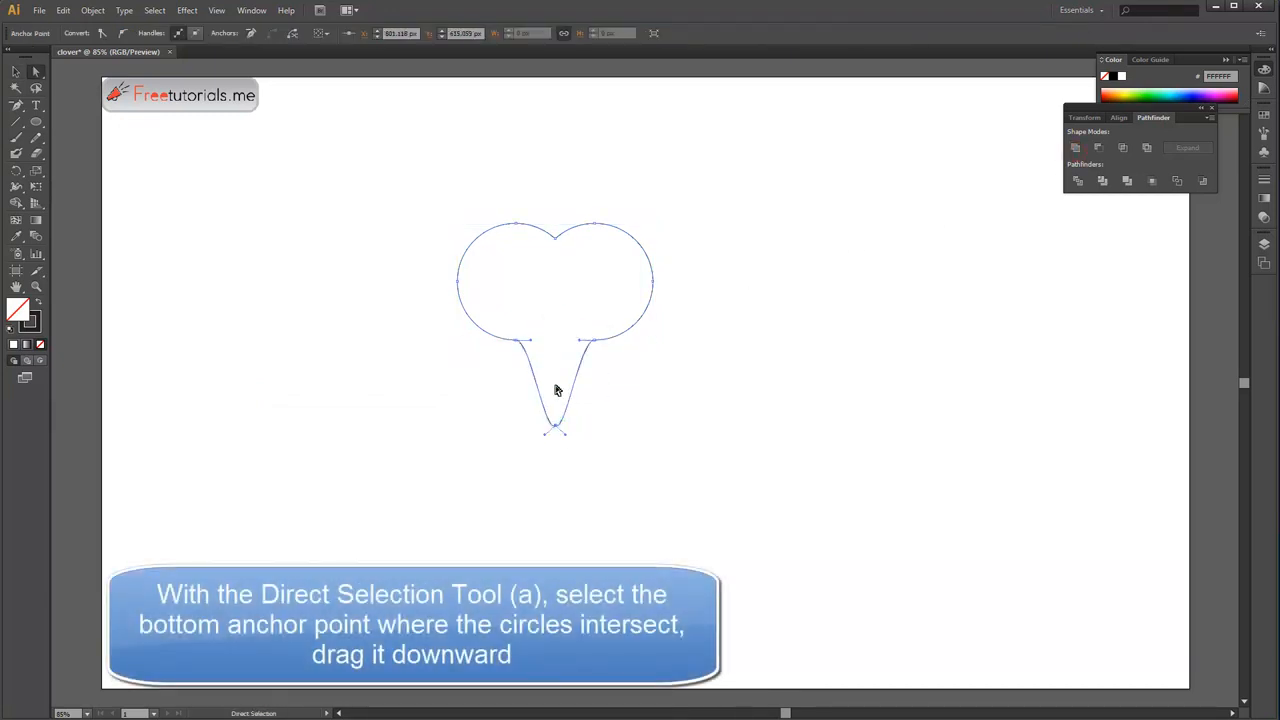
Delete the anchor points on either side of the lowered point to form a heart outline
click(15, 105)
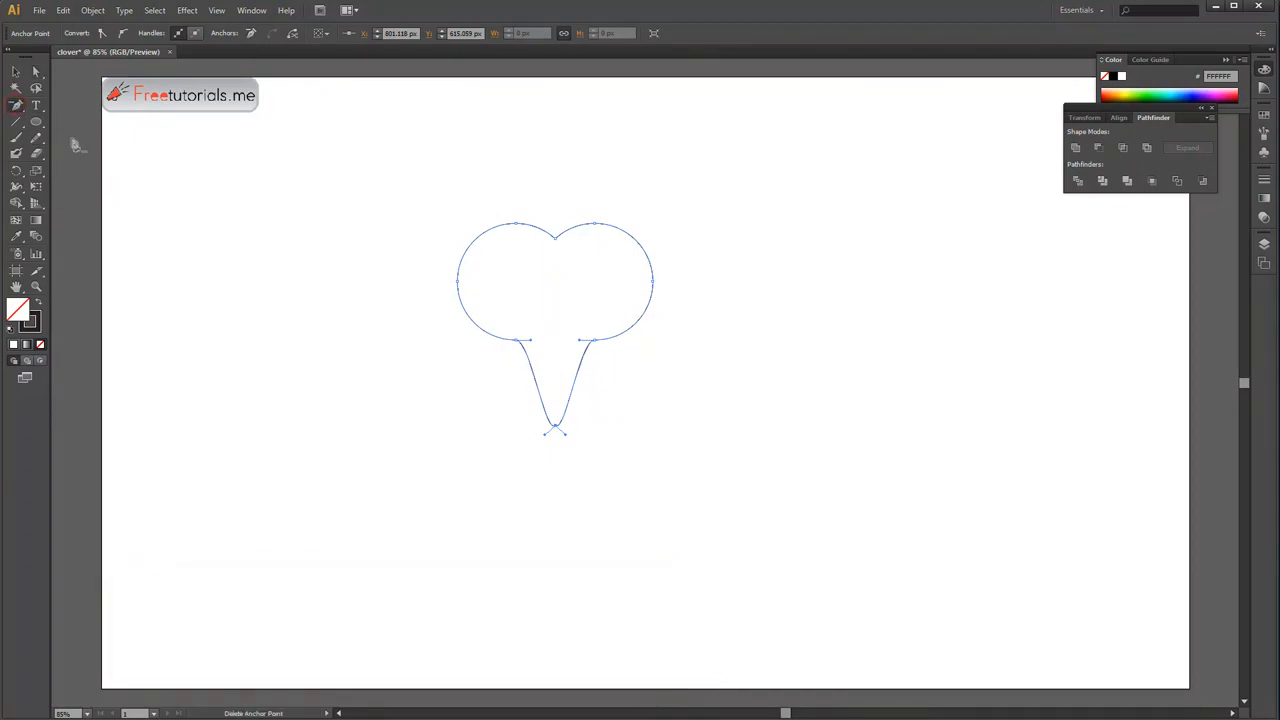
click(518, 342)
click(595, 343)
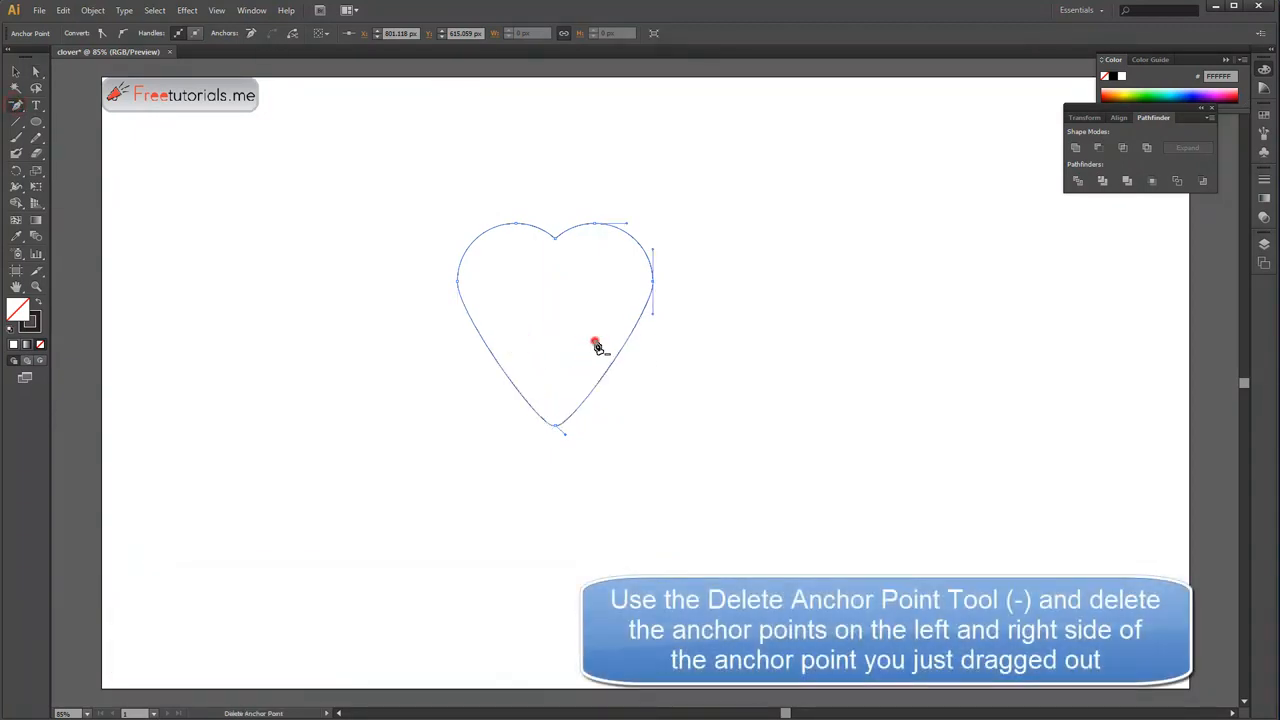
click(777, 333)
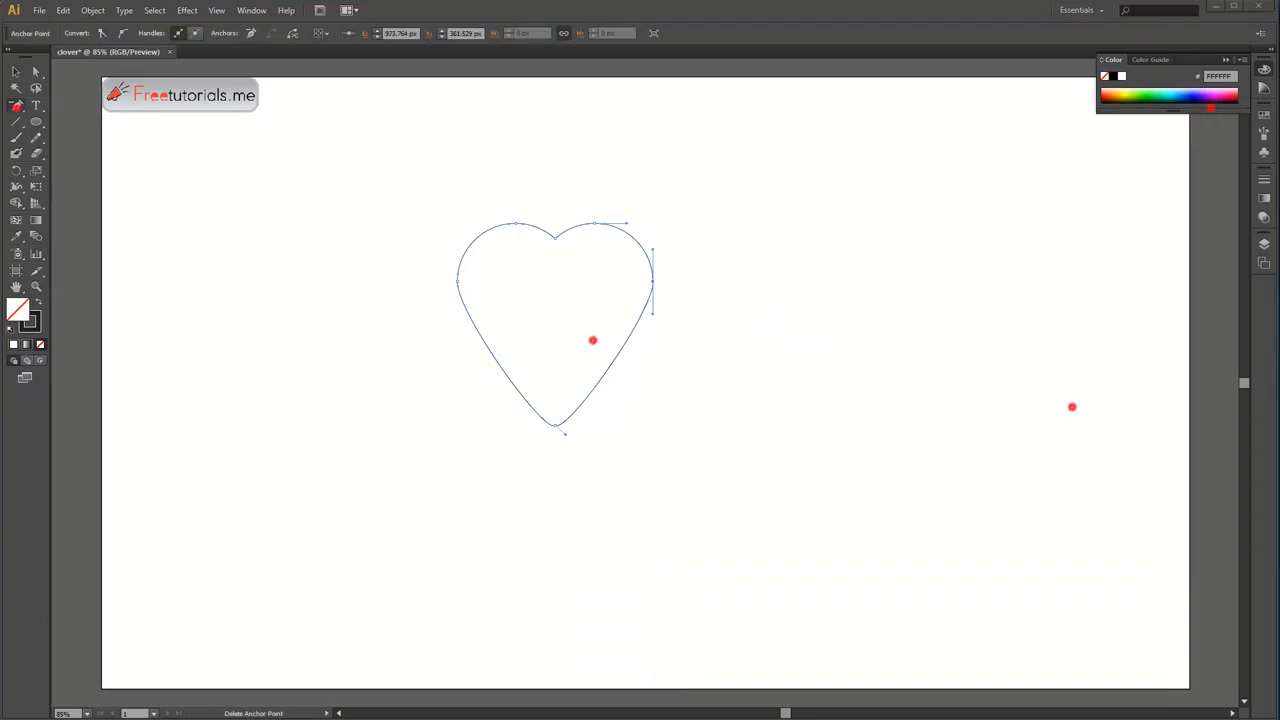
Draw a vertical line about 435 px long through the heart's middle and centre-align it horizontally with the heart
click(15, 121)
drag(555, 212, 555, 457)
key(v)
drag(449, 191, 668, 375)
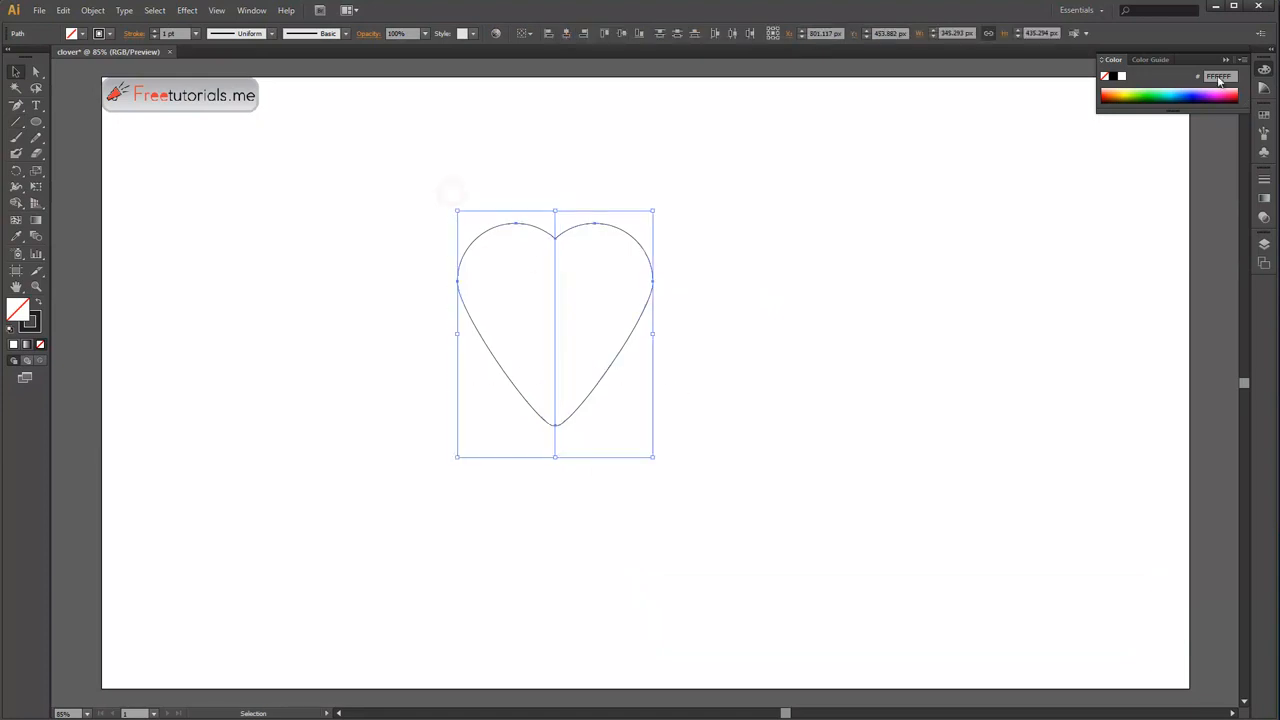
click(240, 9)
click(259, 150)
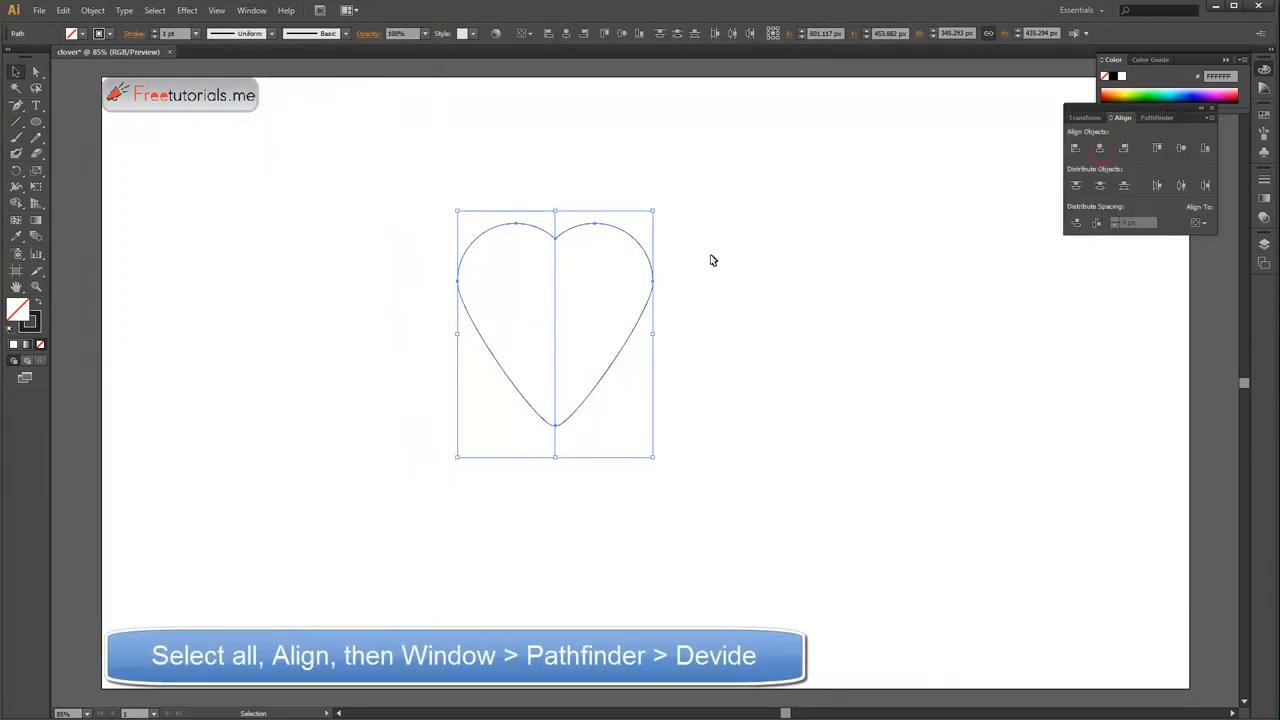
Split the heart along the vertical line with Pathfinder Divide
drag(423, 193, 670, 416)
click(251, 10)
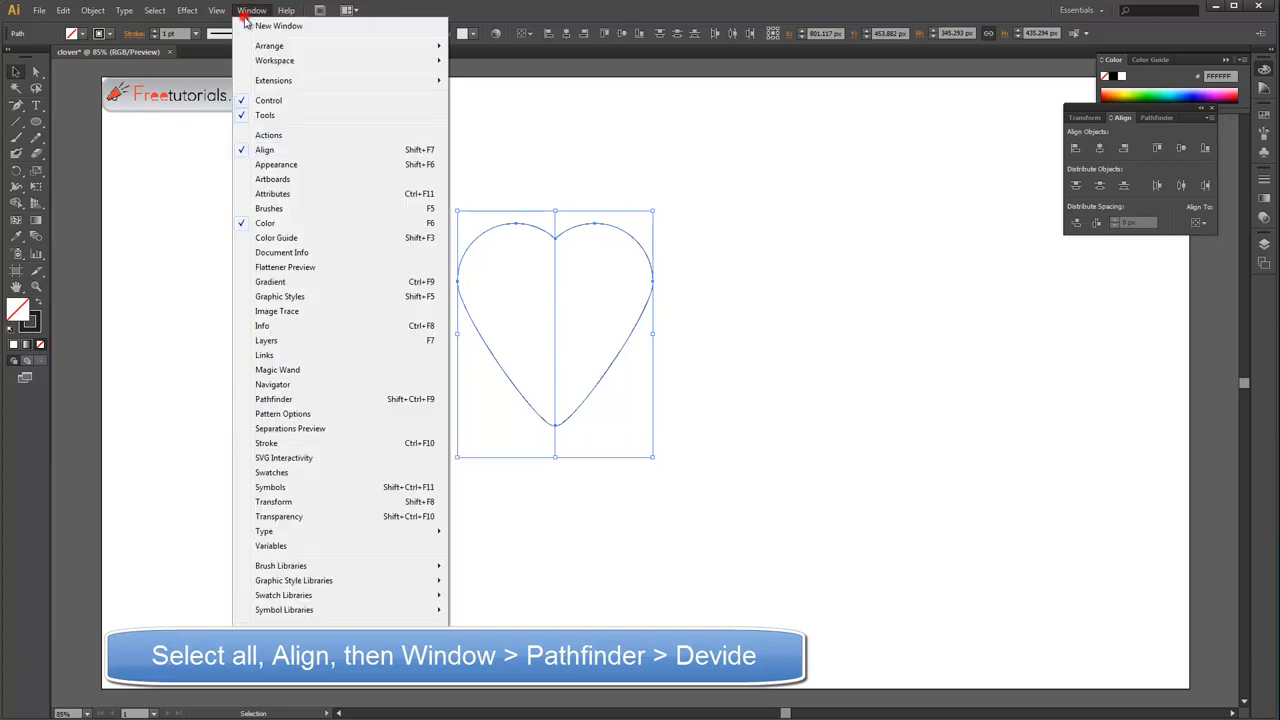
click(261, 397)
click(1080, 181)
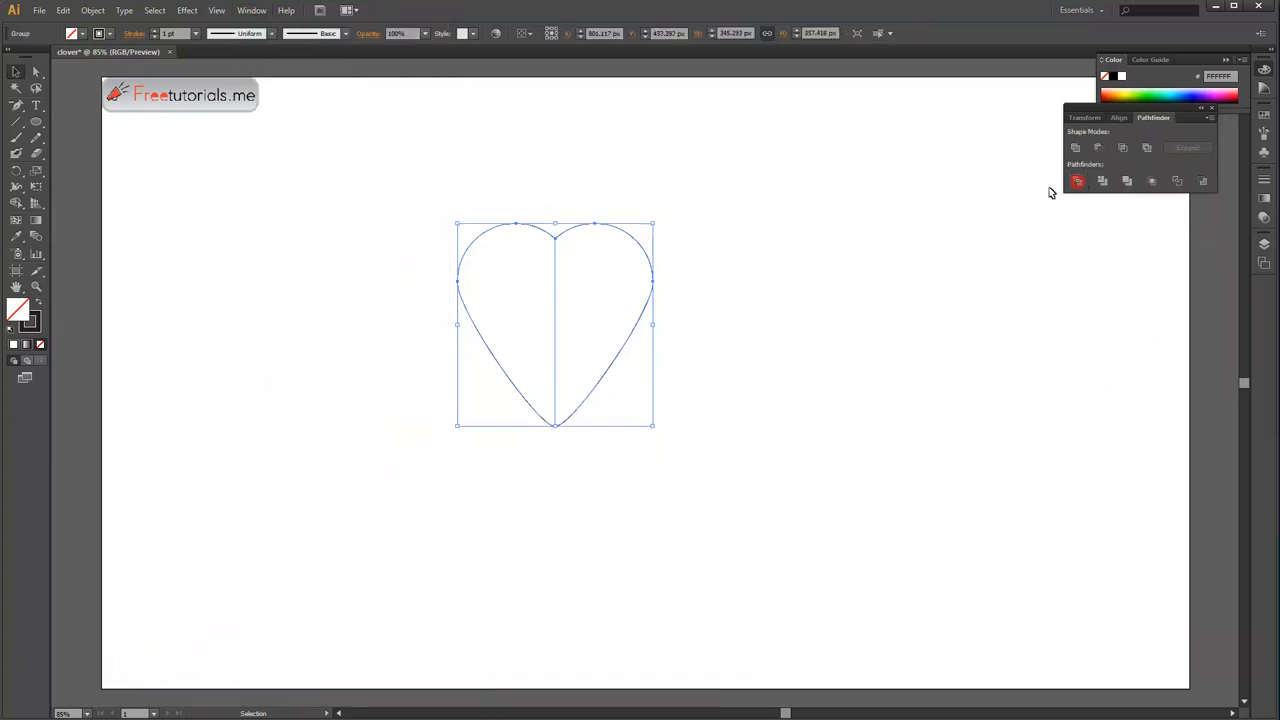
Ungroup the divided heart and check that each half can be selected separately
click(803, 229)
click(622, 278)
right_click(564, 236)
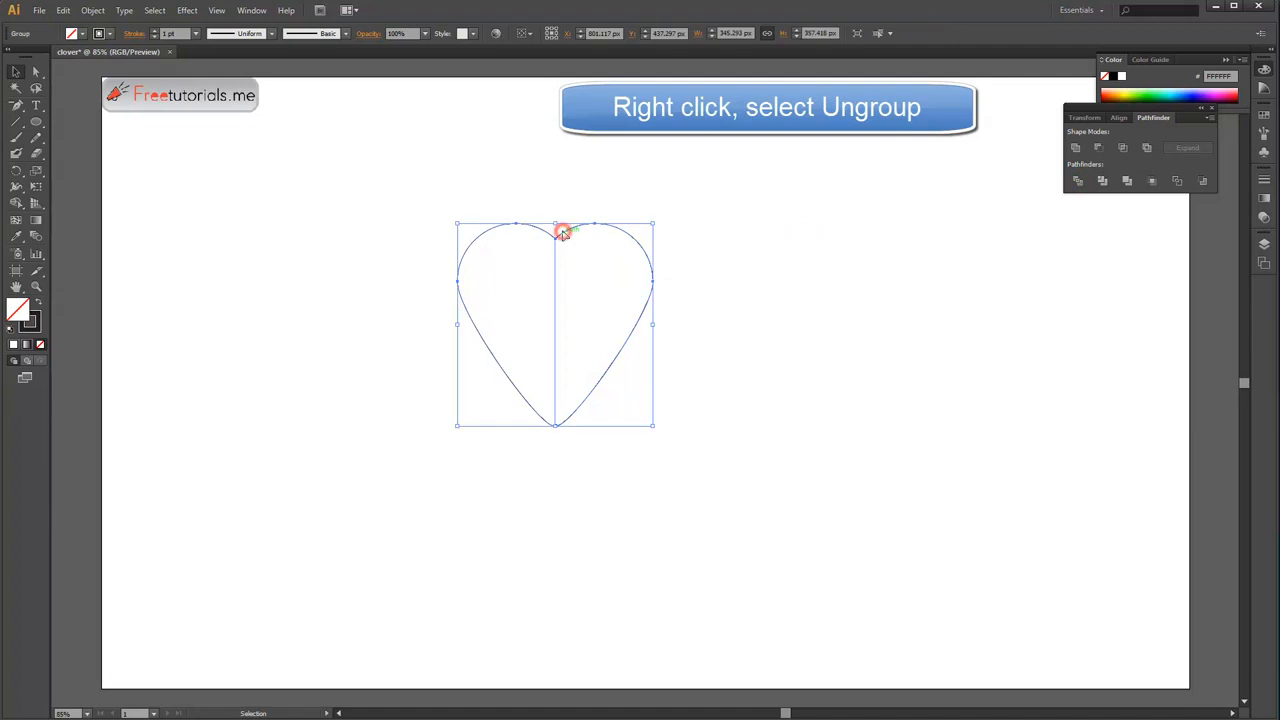
click(598, 309)
click(689, 249)
click(600, 221)
click(494, 222)
click(729, 204)
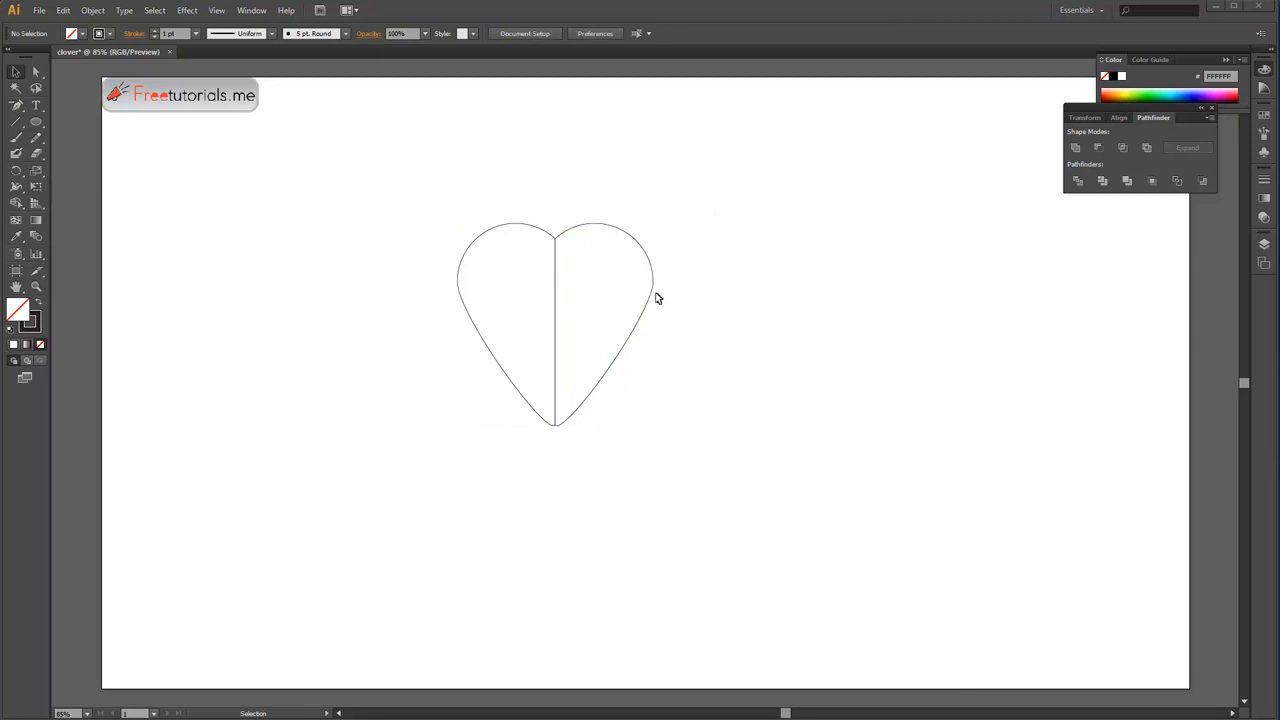
Give the heart's right half a gradient fill with no stroke
click(565, 232)
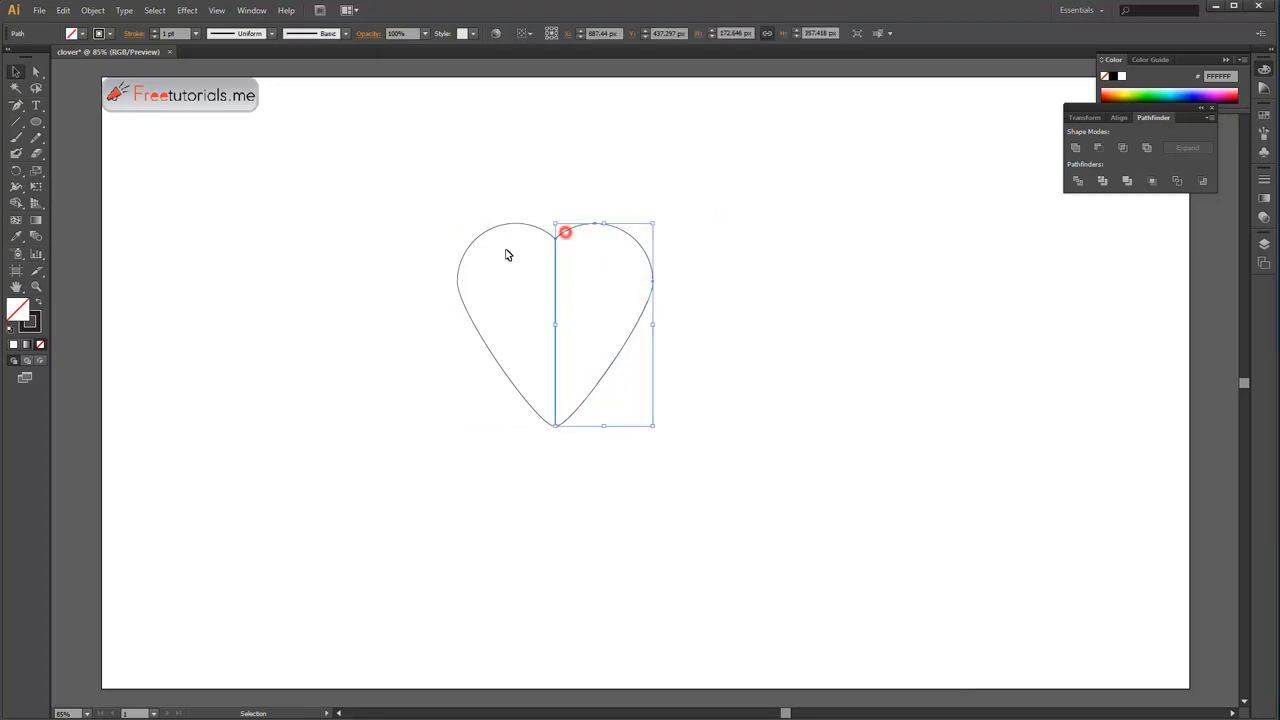
click(38, 303)
double_click(23, 307)
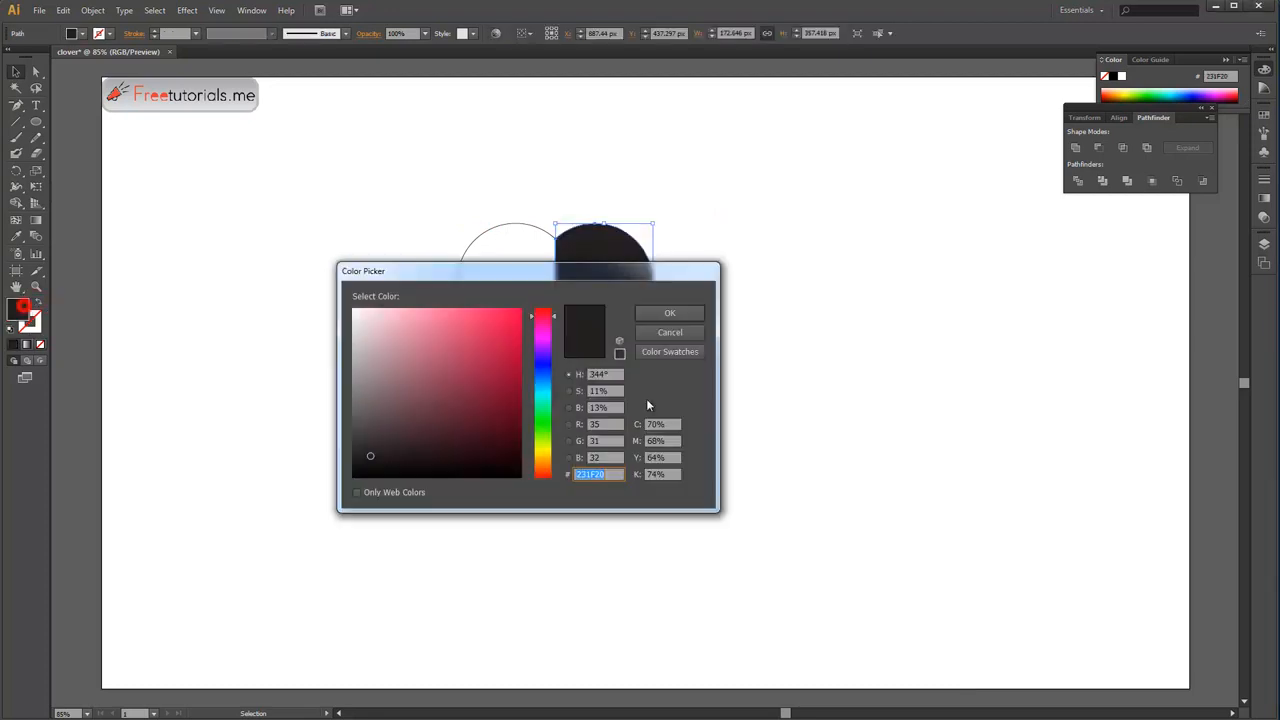
click(670, 335)
click(1264, 198)
click(1226, 268)
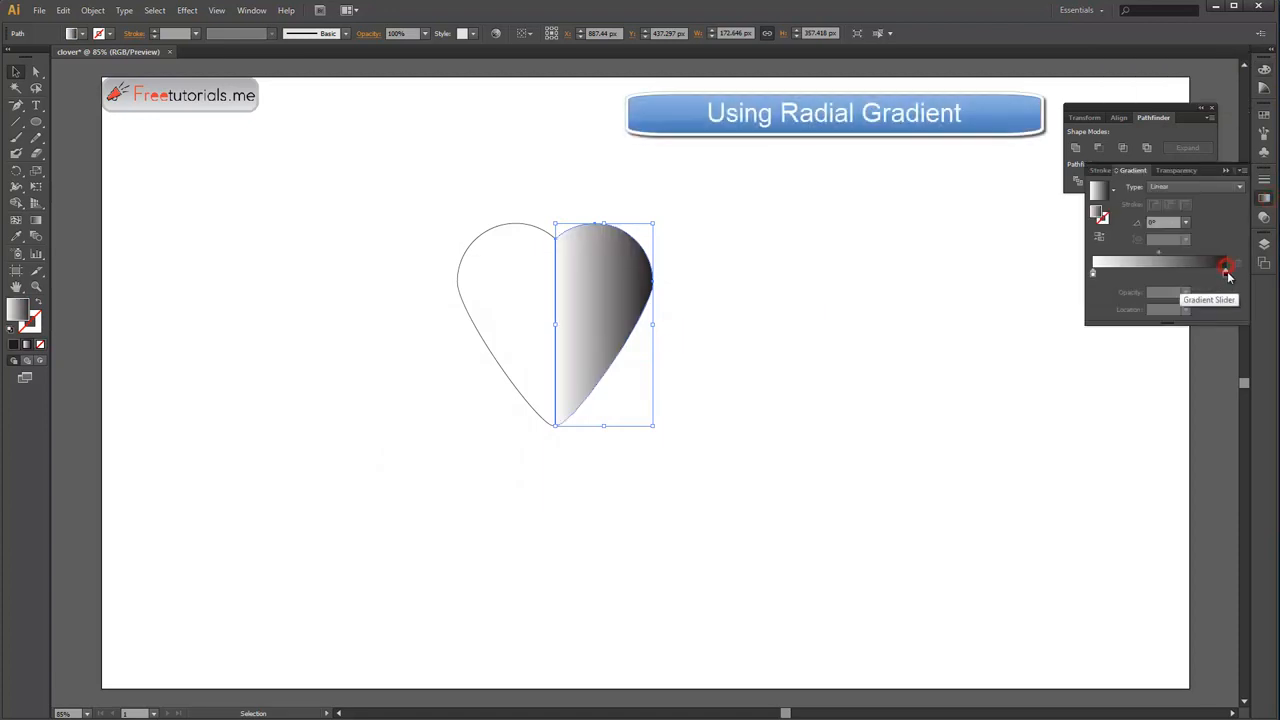
Set the gradient's end colour stop to RGB 149, 206, 76
double_click(1226, 270)
click(1222, 288)
click(1176, 310)
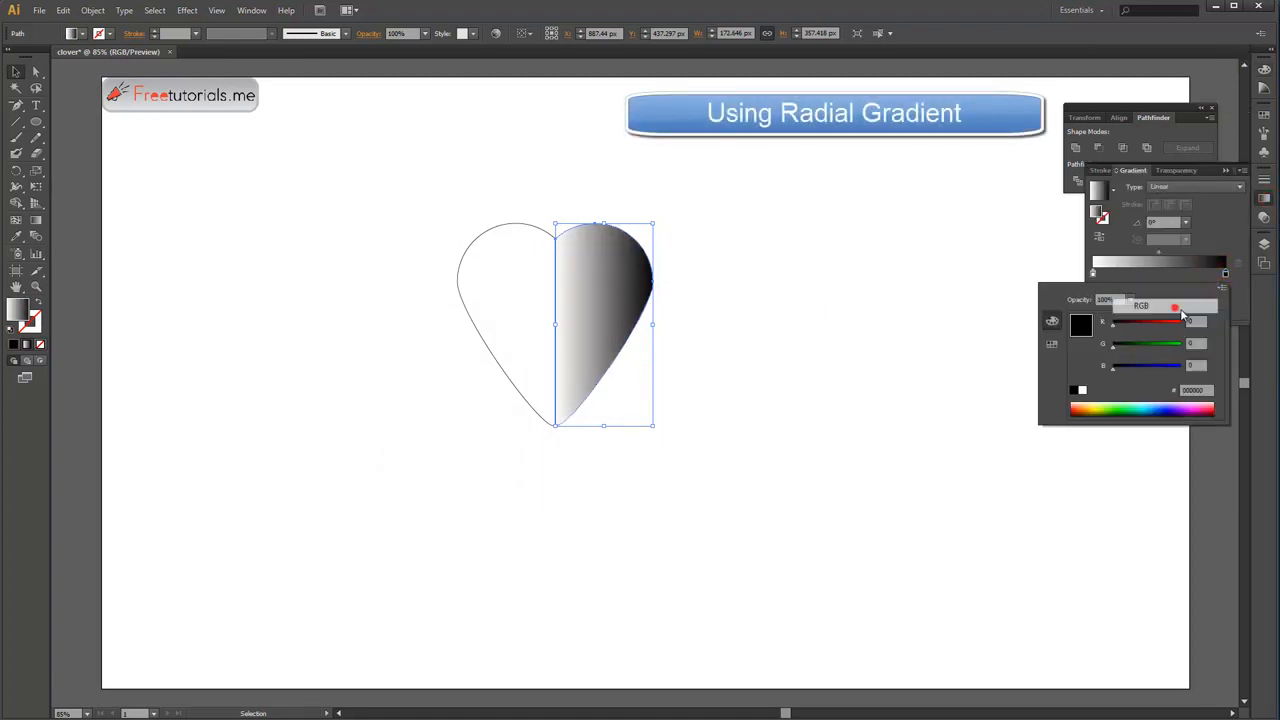
key(Tab)
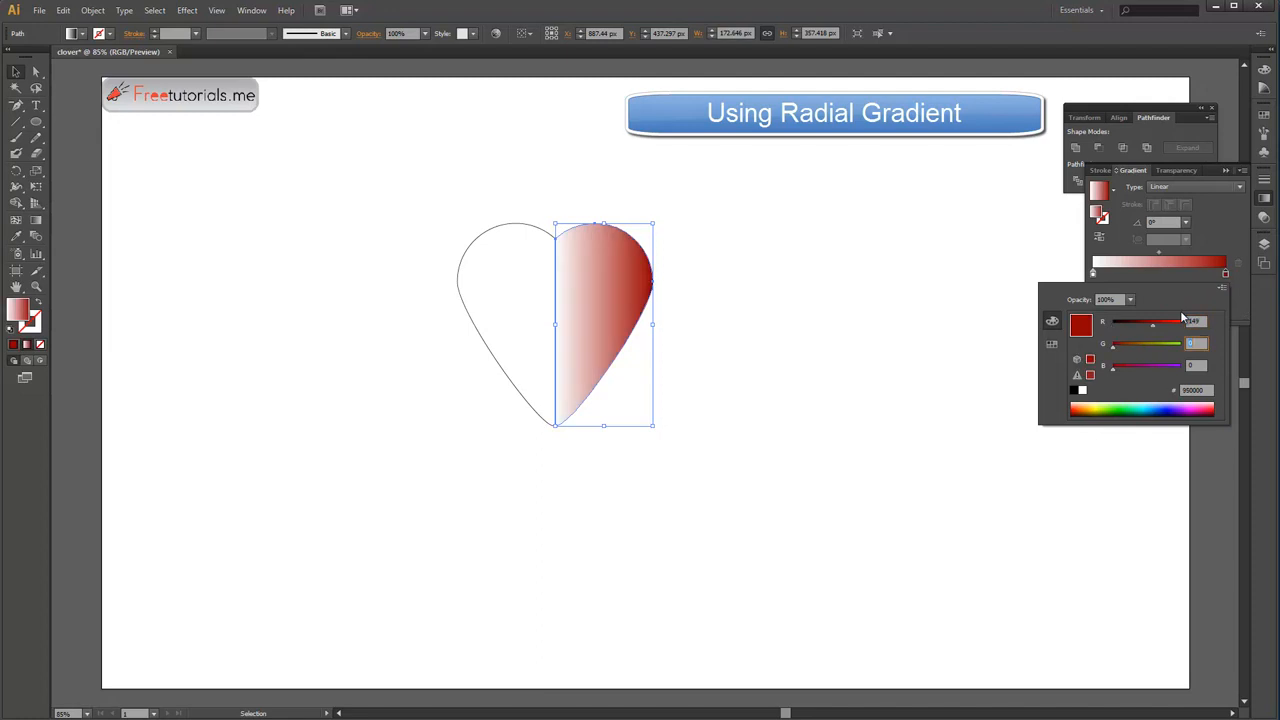
text(206)
key(Tab)
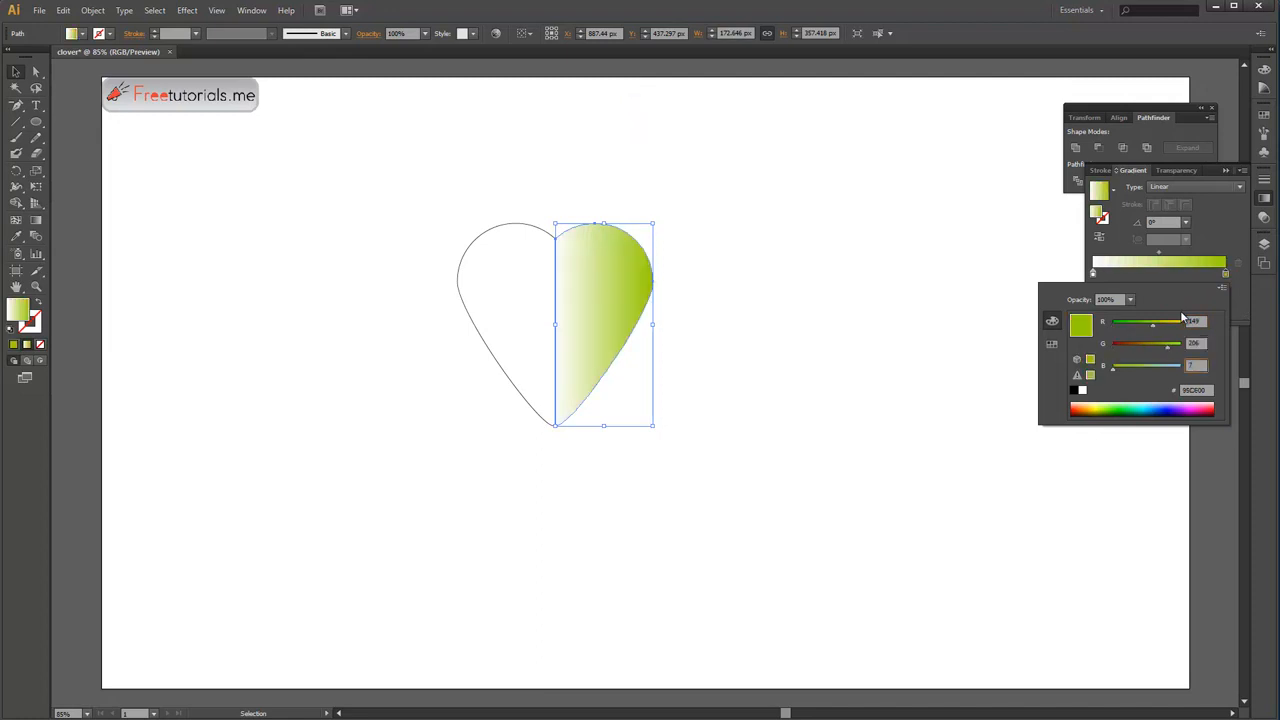
text(76)
key(Return)
Set the gradient's start colour stop to RGB 45, 163, 80
click(1093, 274)
click(1222, 288)
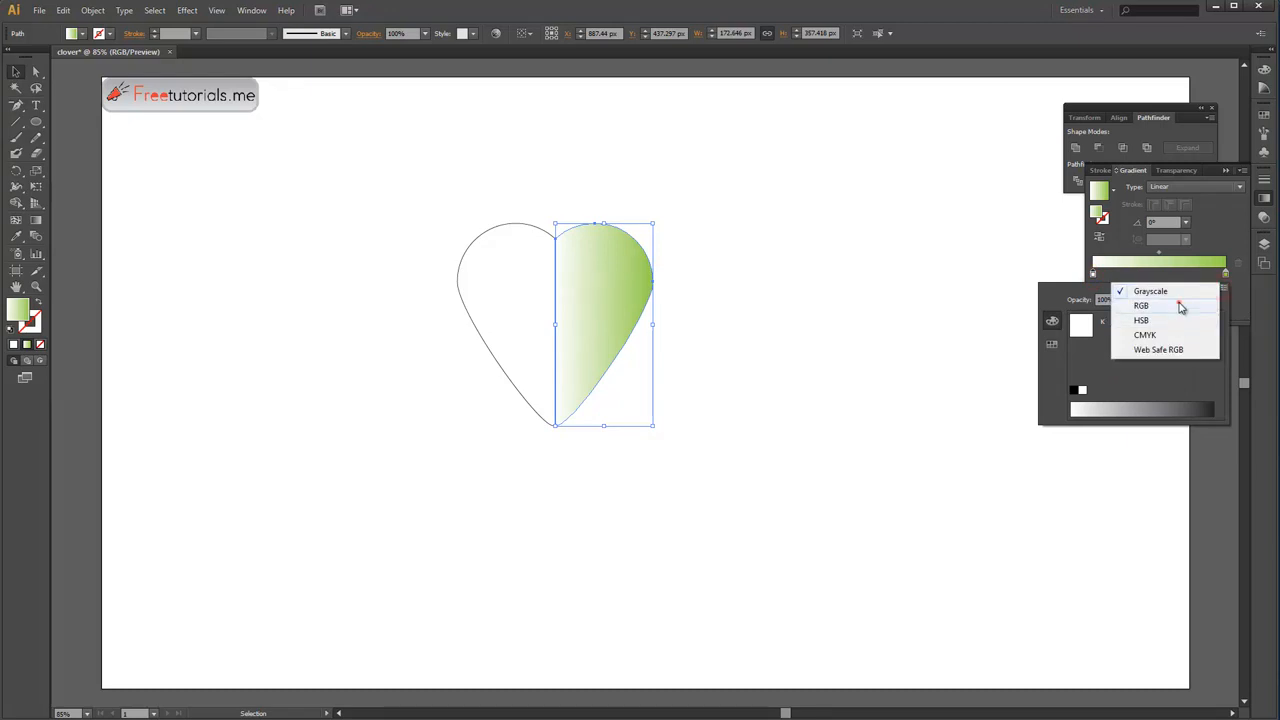
click(1141, 305)
text(4)
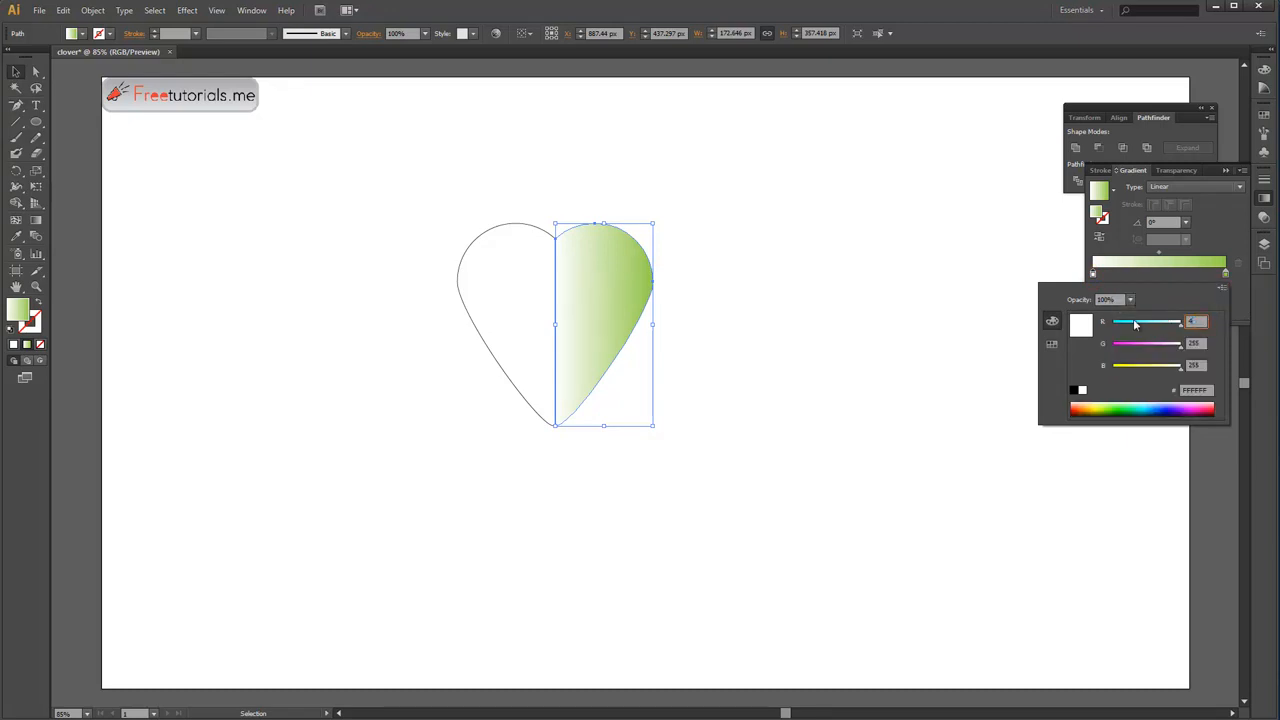
text(5)
key(Tab)
key(Tab)
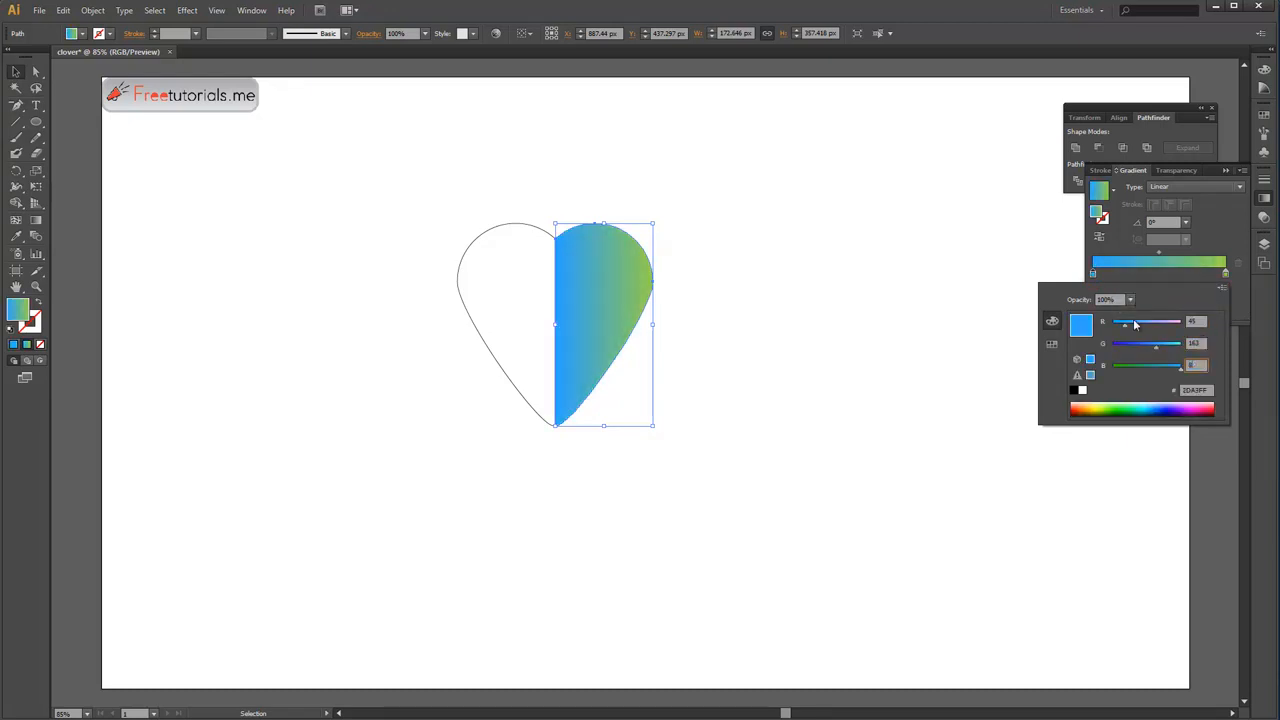
key(Return)
Make the gradient radial and run it from near the heart's tip to the right half's outer edge at about 53°
click(1181, 186)
click(1185, 215)
key(g)
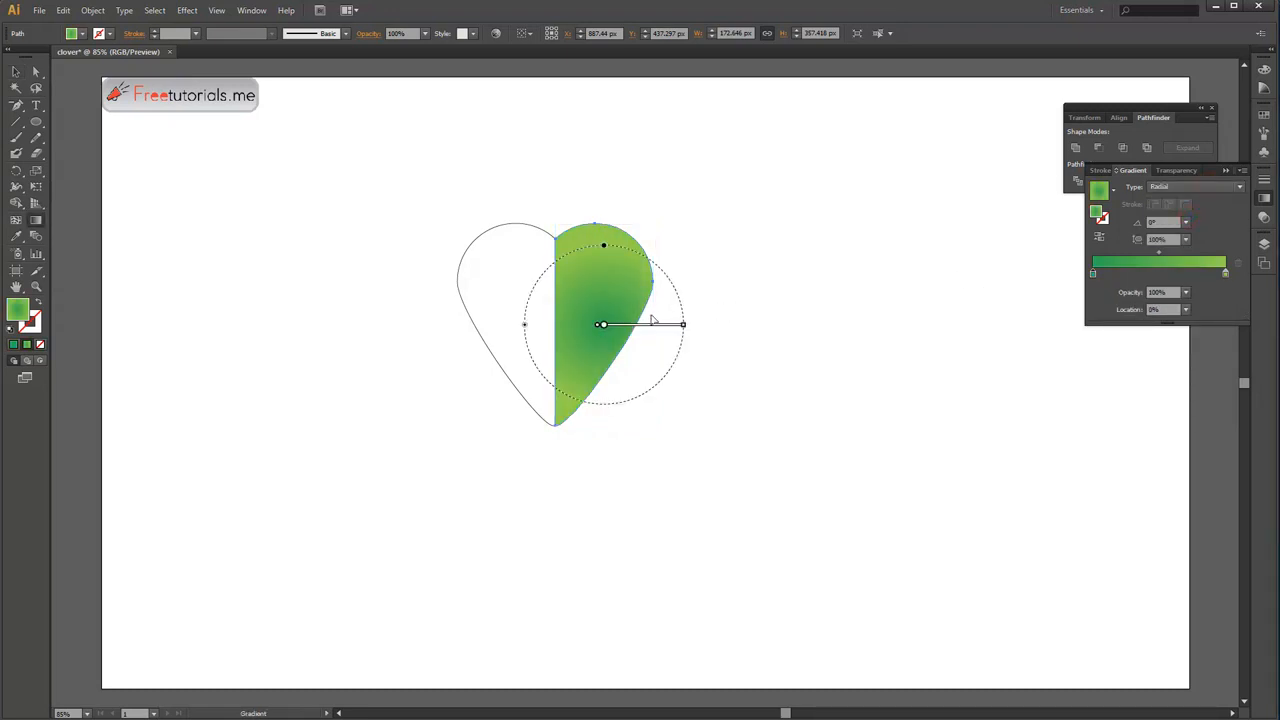
drag(577, 379, 654, 277)
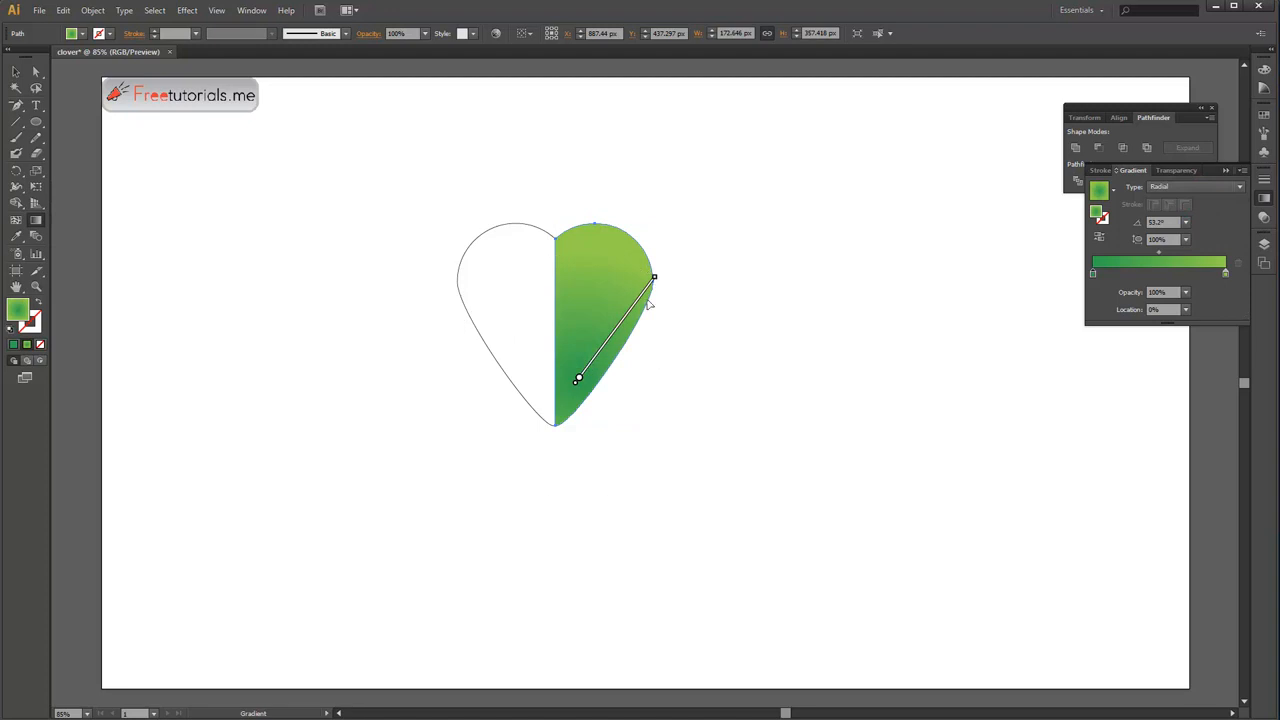
Fill the heart's left half with the gradient sampled from the right half using the Eyedropper
key(v)
click(526, 224)
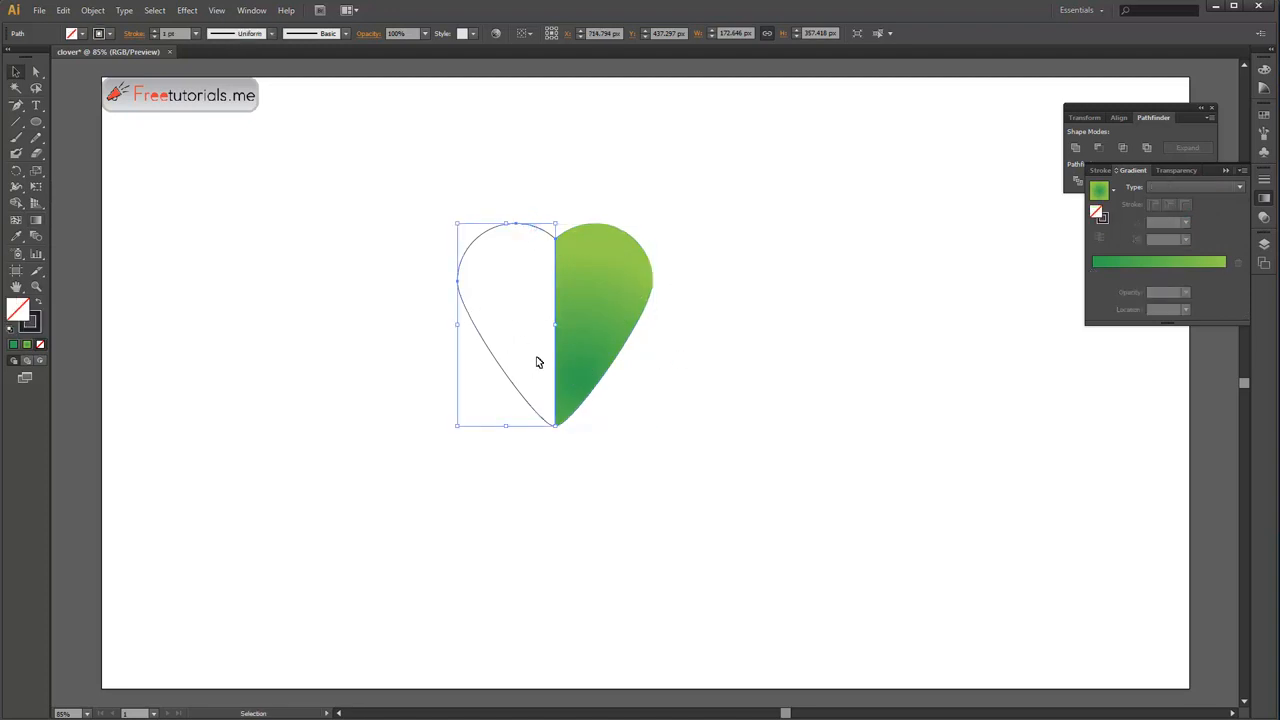
key(g)
drag(472, 428, 537, 296)
key(v)
key(i)
click(605, 297)
key(g)
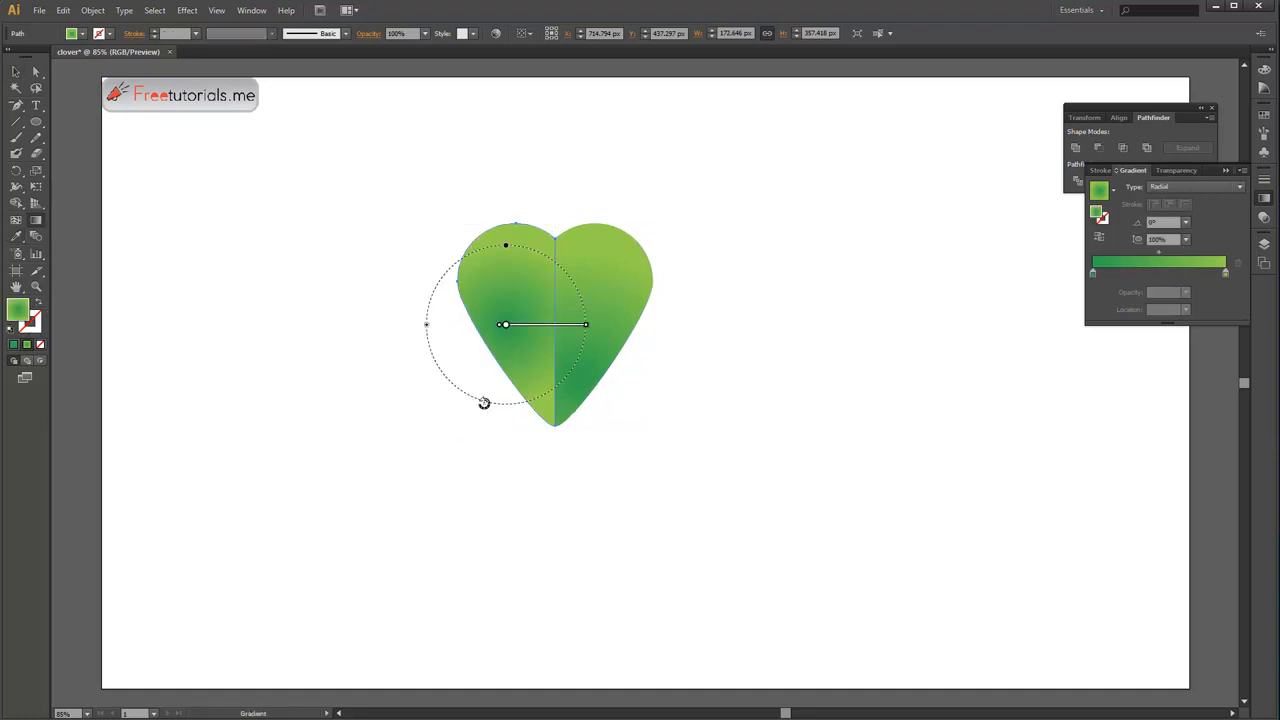
Redirect the left half's radial gradient from below its outer edge up into the half at about 68°
drag(470, 420, 517, 303)
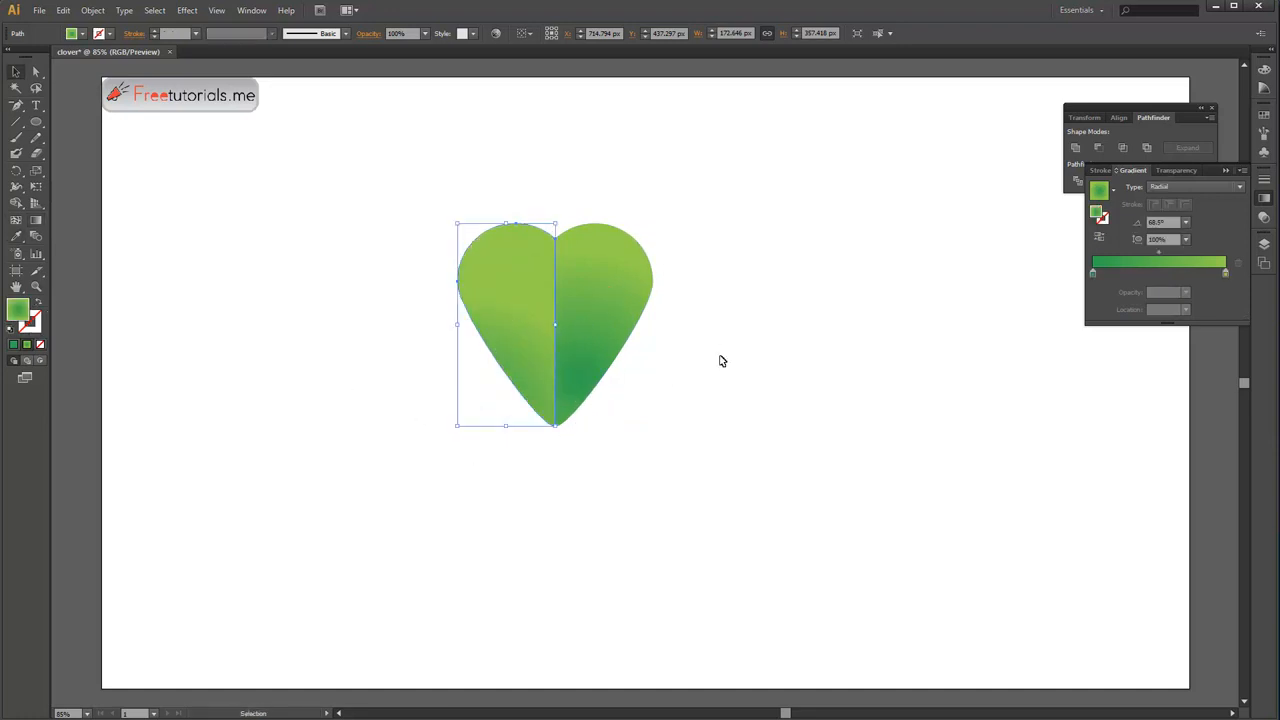
key(v)
click(720, 350)
Group the two gradient-filled halves of the heart
scroll(695, 359, down, 1)
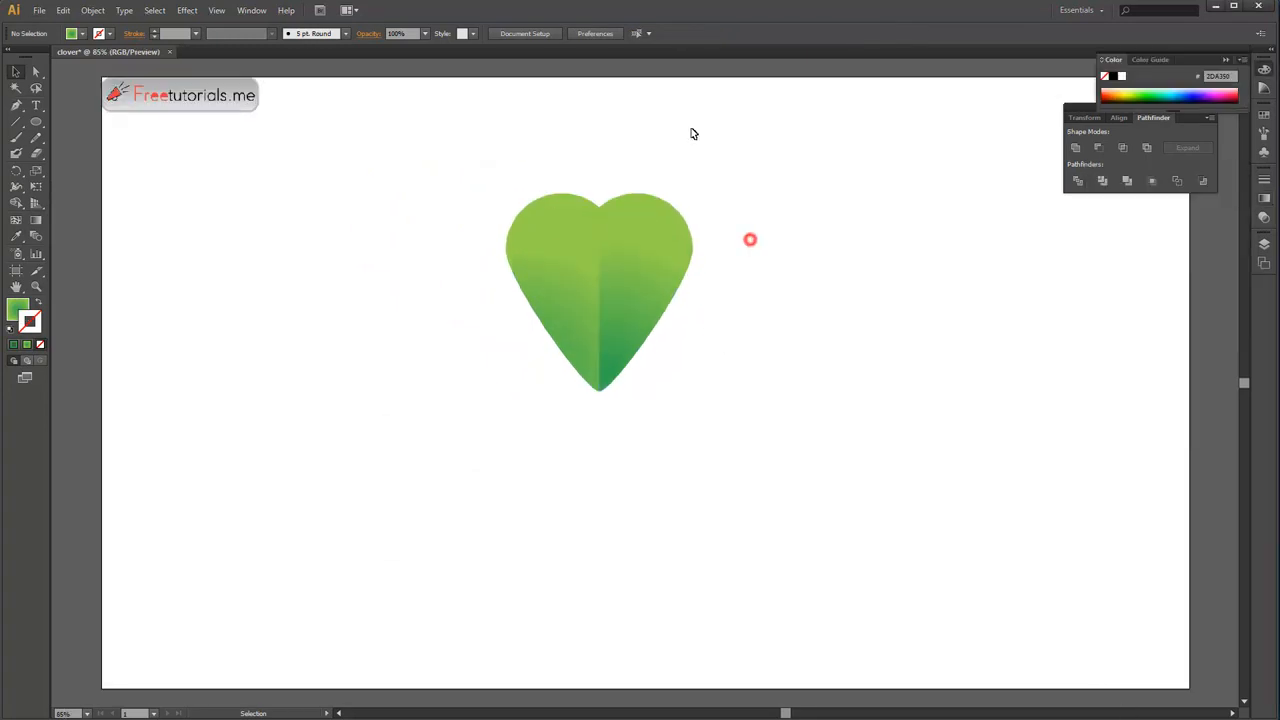
drag(469, 155, 693, 328)
right_click(633, 274)
click(674, 332)
Apply a Transform effect to the heart leaf with a 90° rotation about its bottom-center point and 3 copies
click(187, 10)
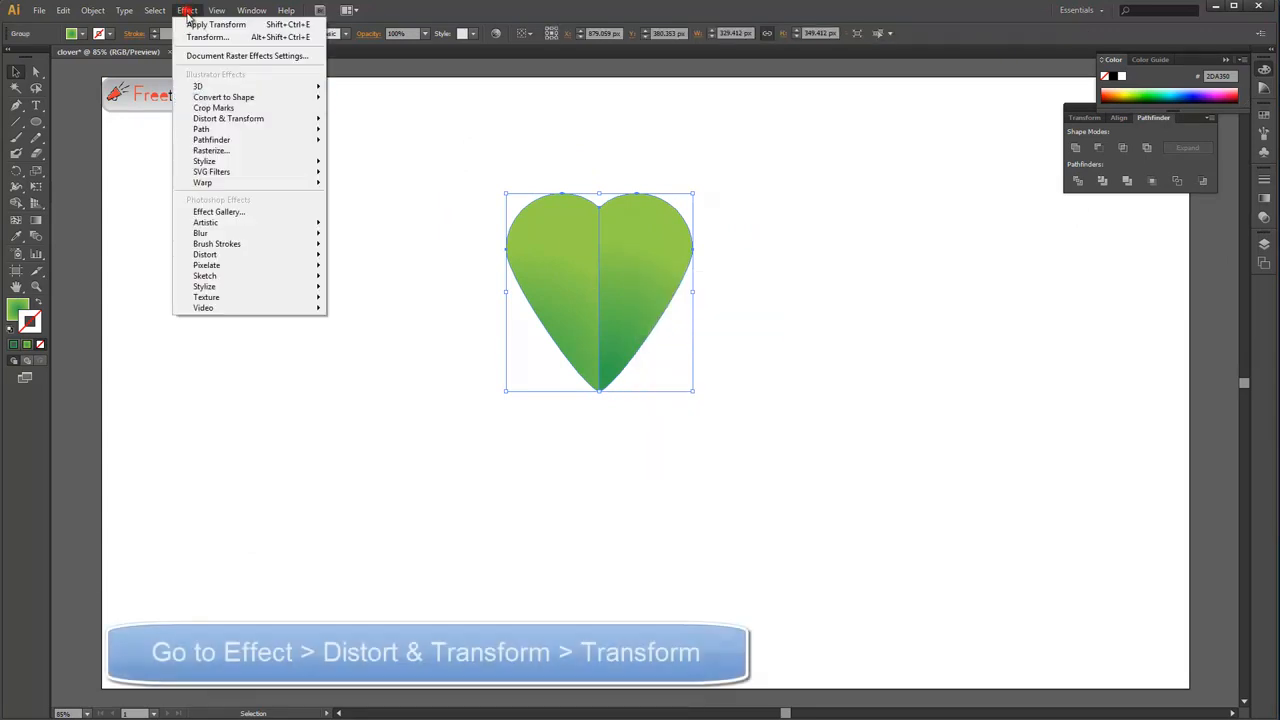
mouse_move(228, 118)
click(359, 164)
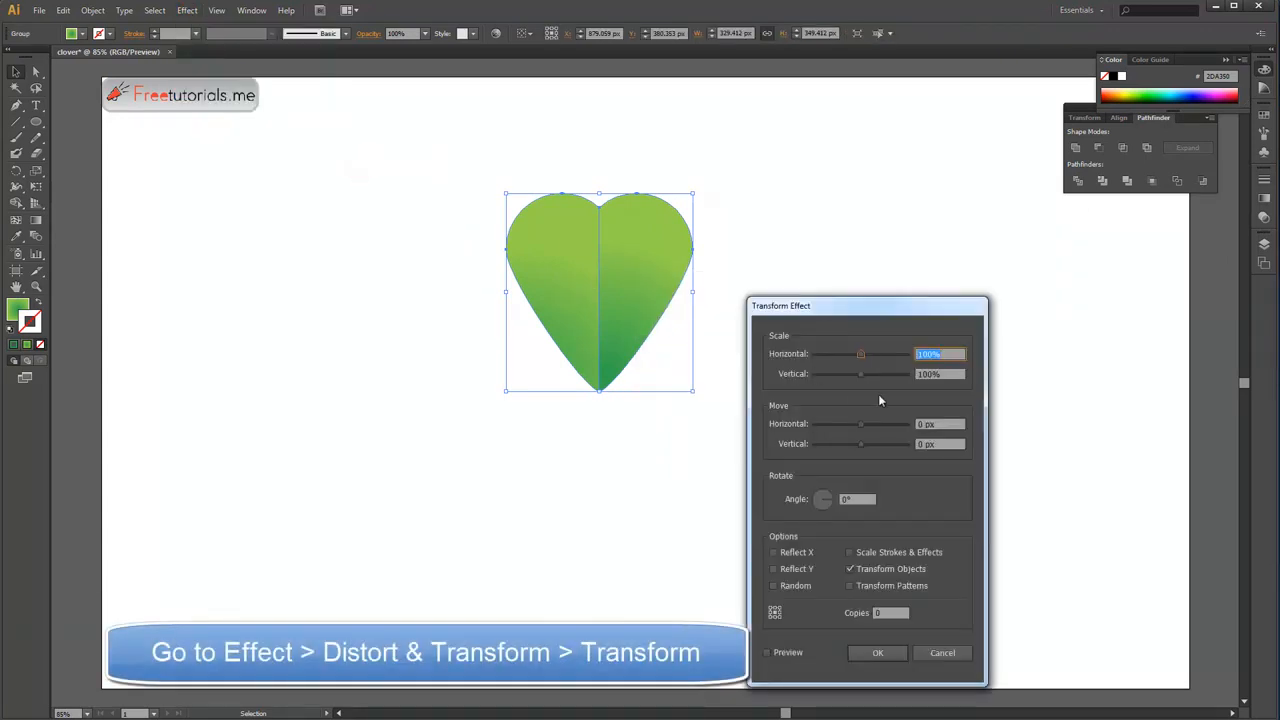
double_click(845, 499)
text(9)
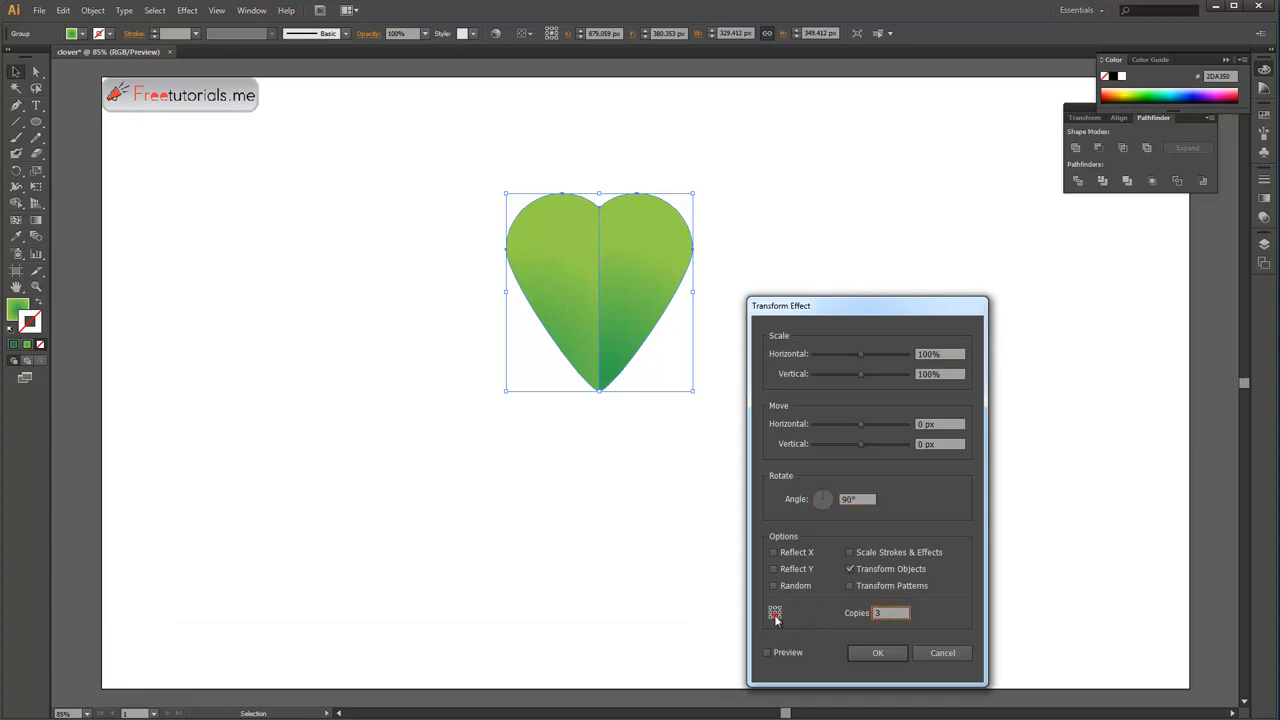
click(789, 656)
click(877, 652)
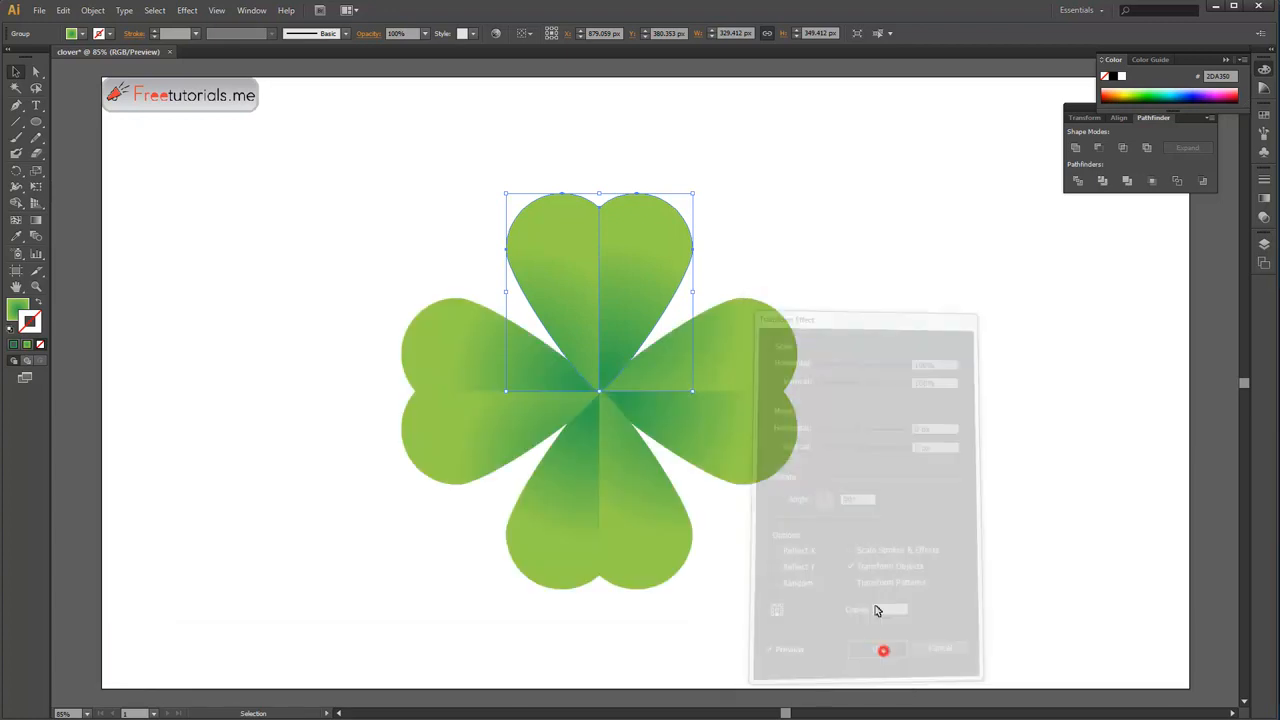
click(875, 475)
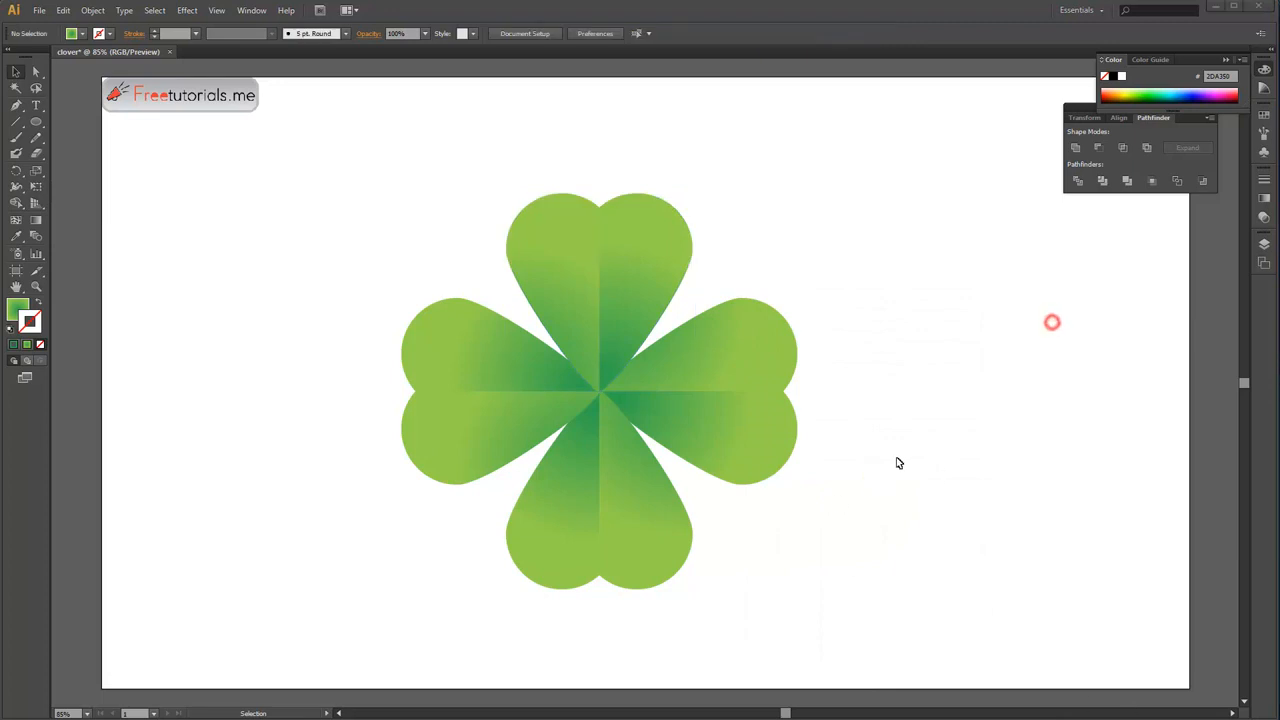
Scale the four-leaf clover down proportionally to about half its size
drag(357, 197, 866, 598)
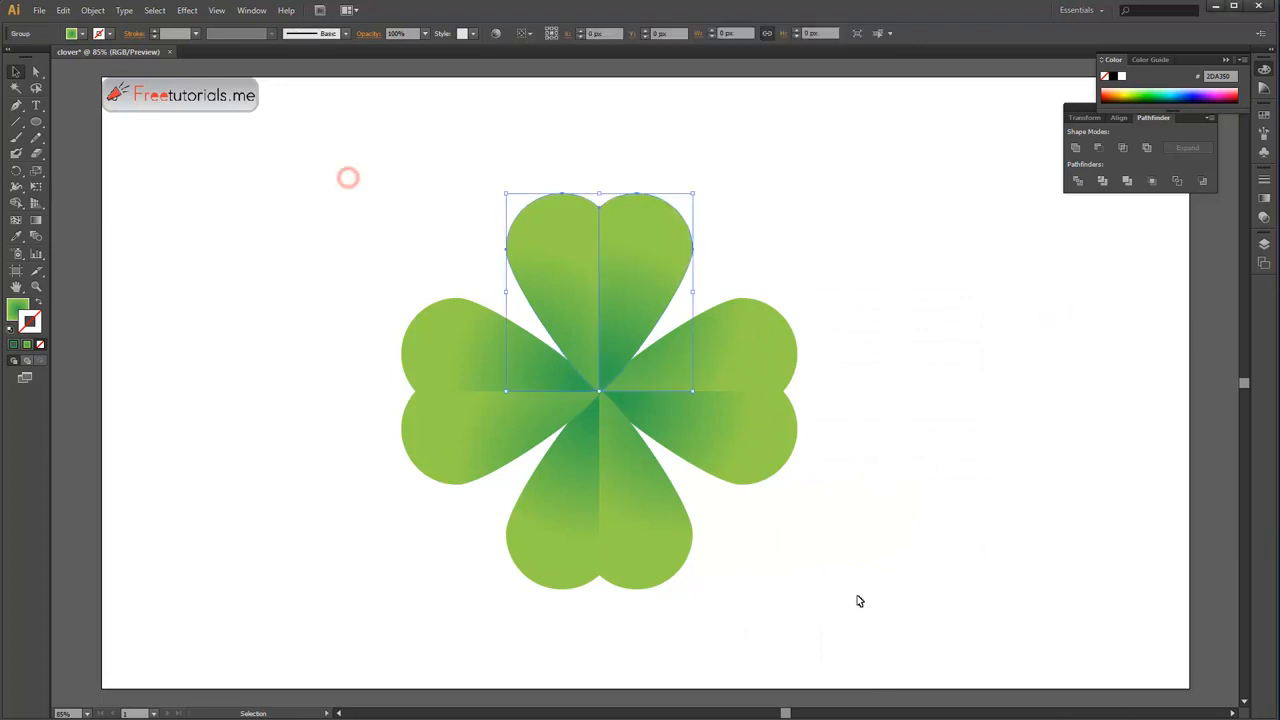
drag(333, 239, 784, 569)
drag(697, 393, 603, 296)
click(763, 275)
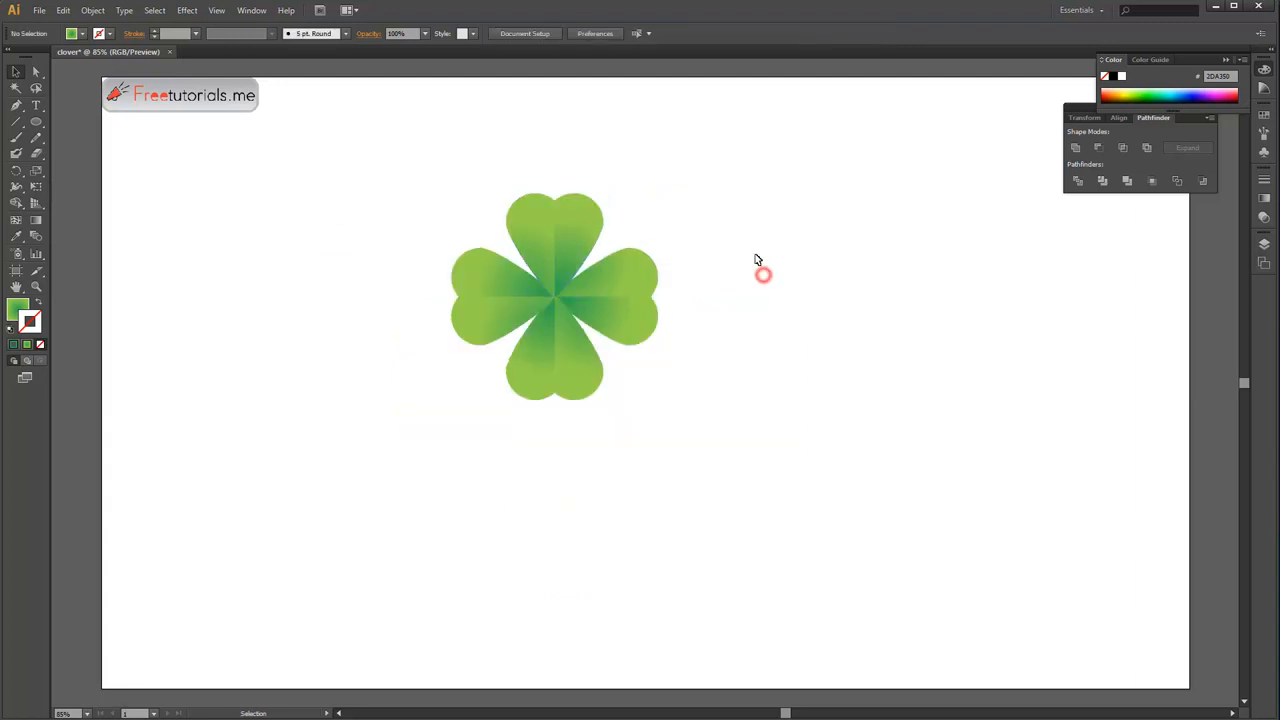
Draw a rounded-rectangle stem about 340 by 20 px beside the clover and warp it with Arch at 20% bend and 42% horizontal distortion
drag(35, 121, 90, 134)
drag(739, 160, 930, 171)
click(188, 11)
mouse_move(236, 182)
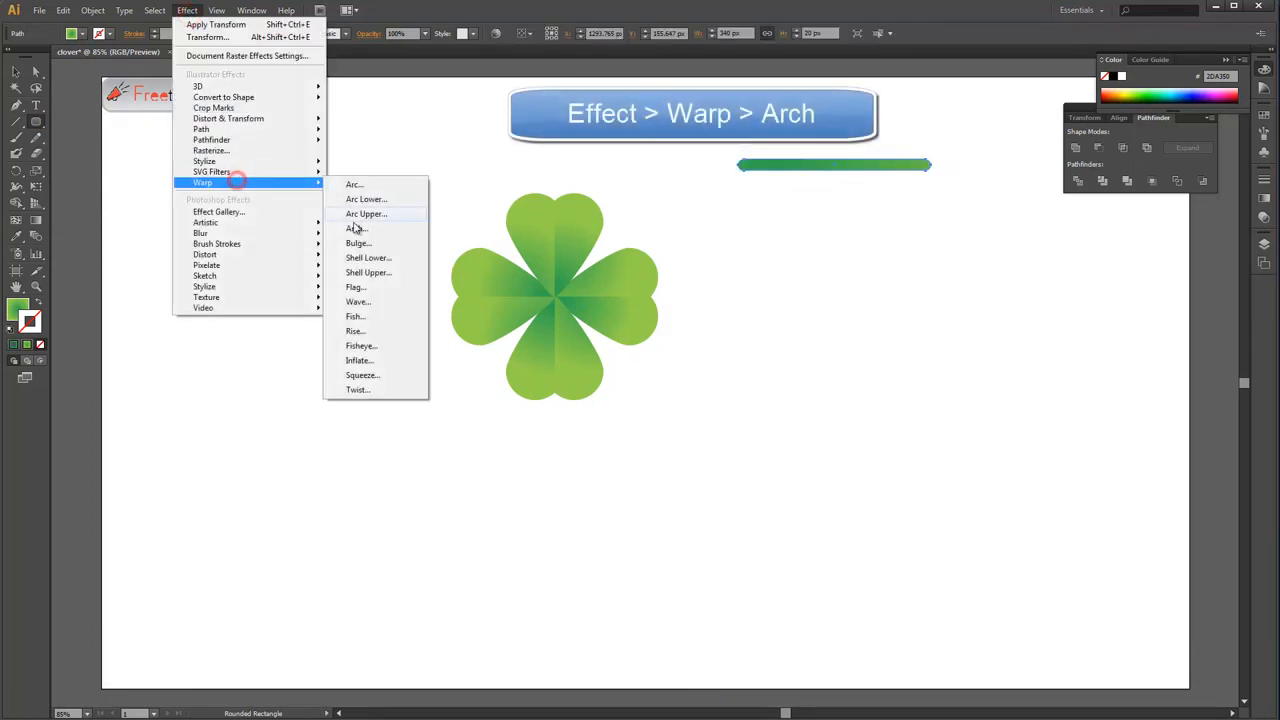
click(353, 227)
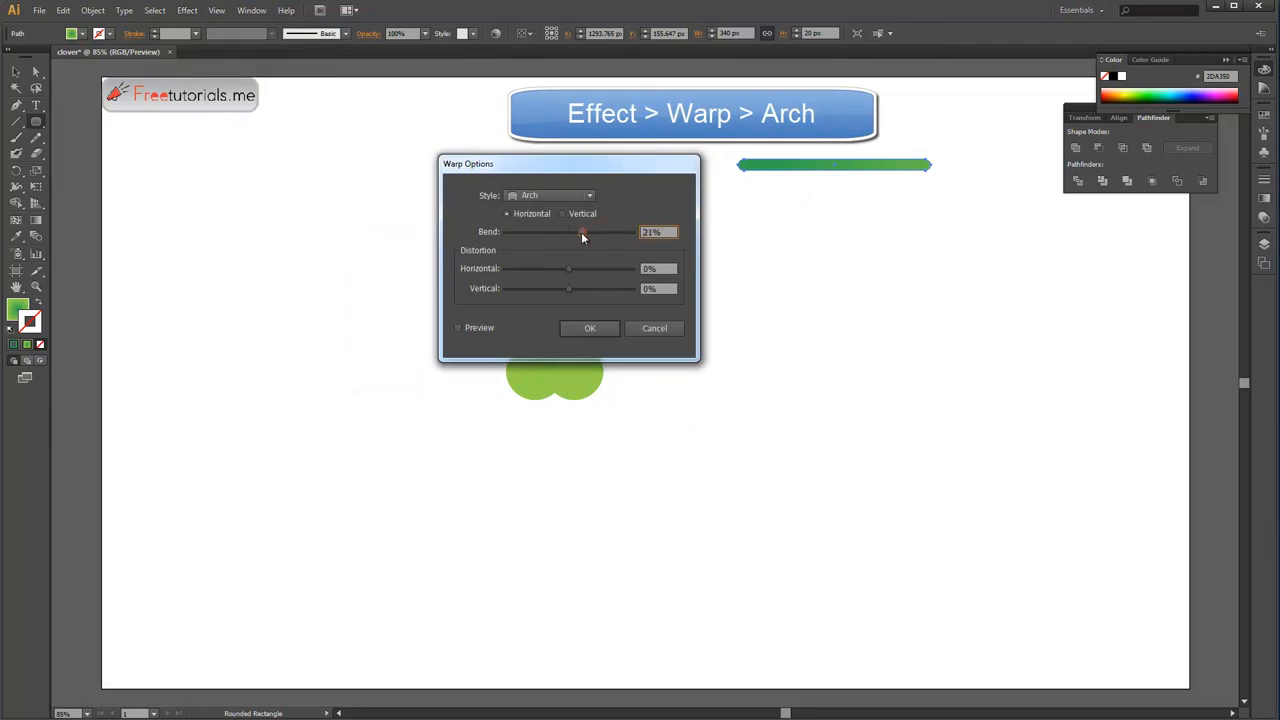
click(459, 327)
drag(569, 268, 596, 272)
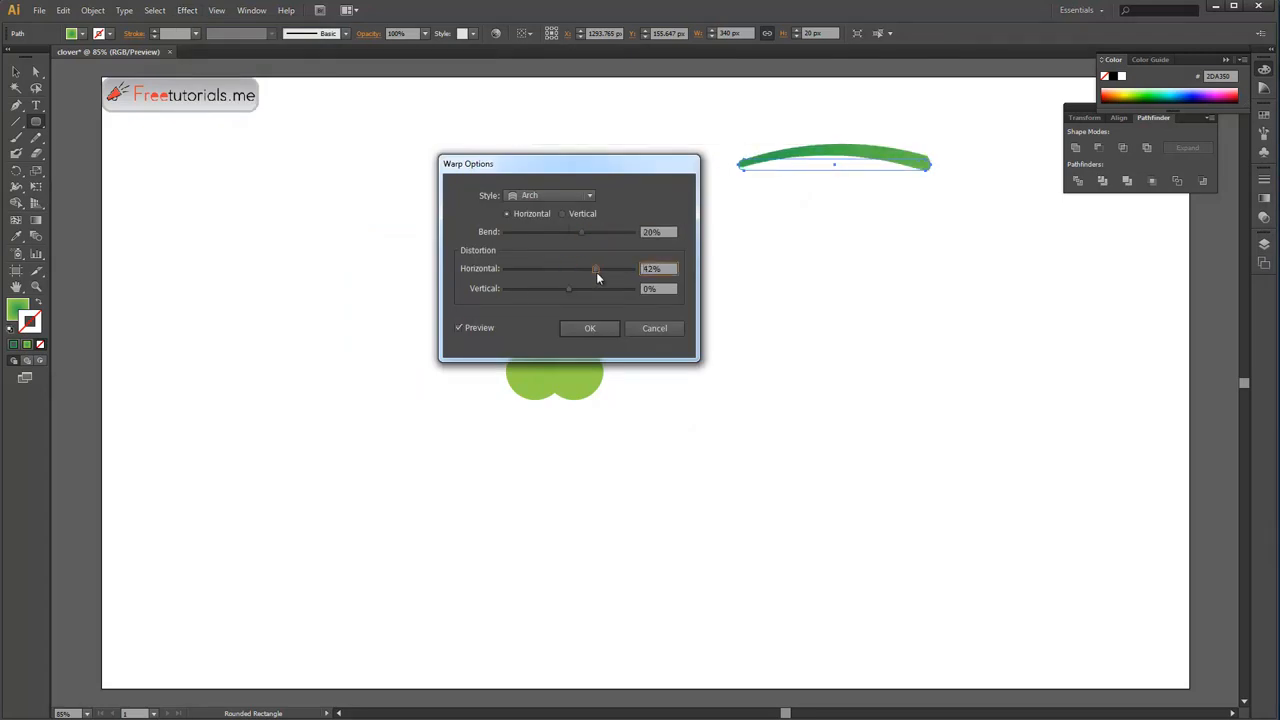
click(608, 329)
Change the stem's gradient type to Linear
click(35, 226)
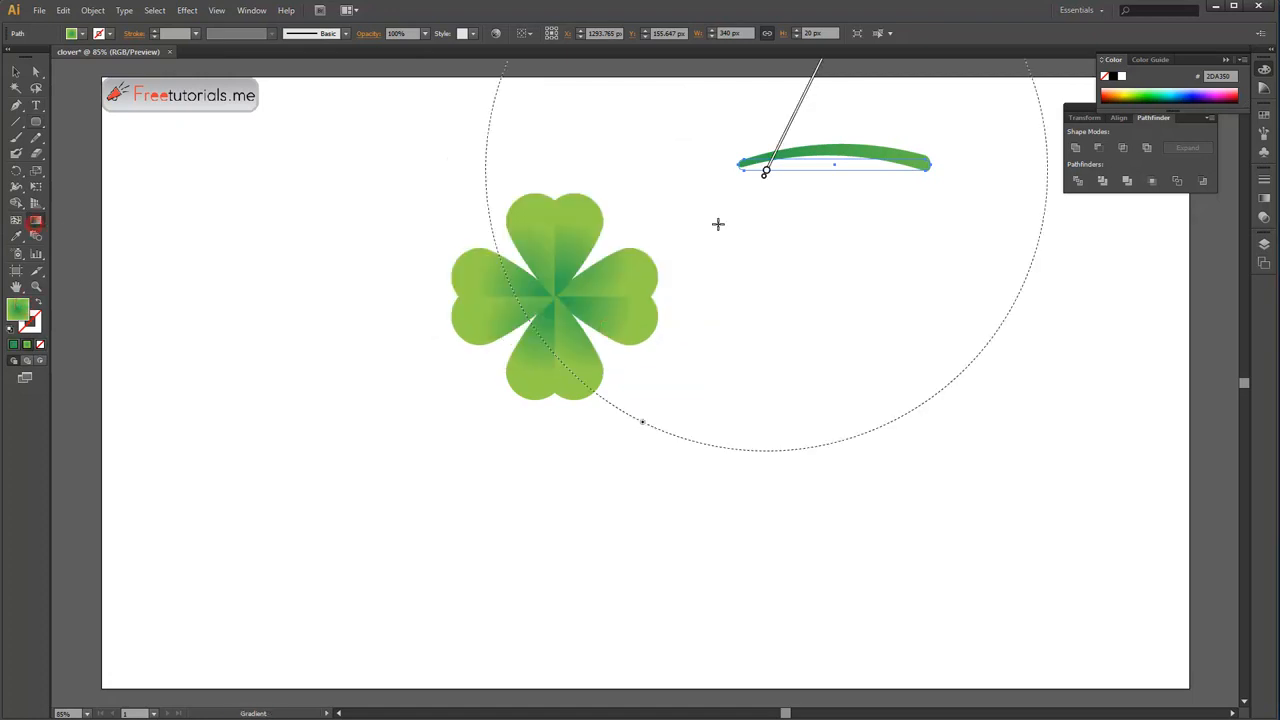
click(1263, 201)
click(1240, 187)
click(1188, 200)
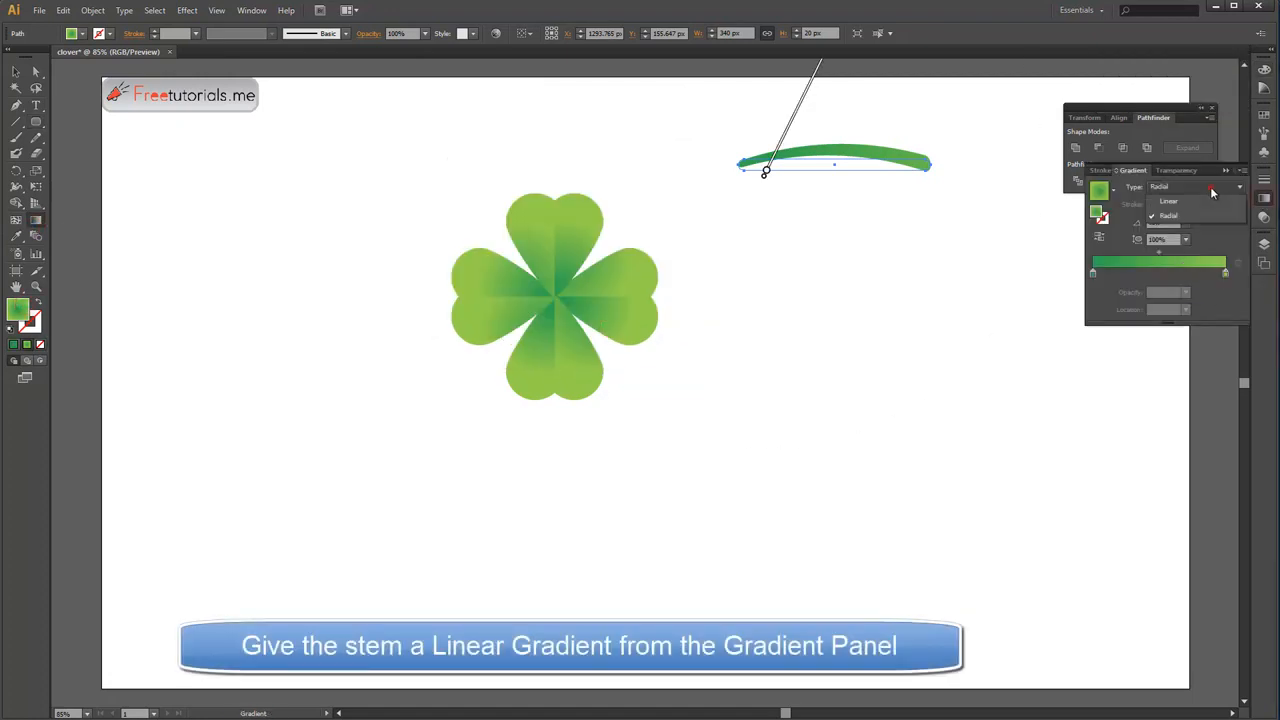
Recolor the light end stop of the stem's gradient to RGB 40, 150, 75
double_click(1225, 271)
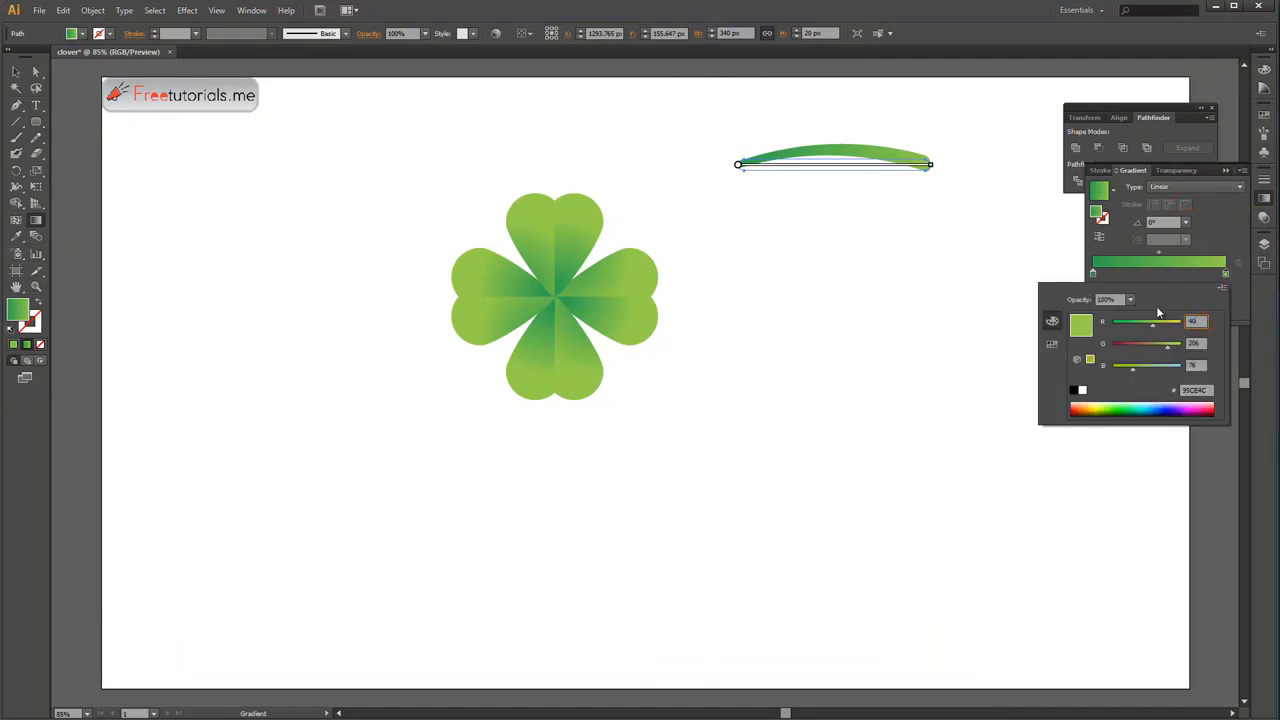
text(40)
key(Tab)
text(150)
key(Tab)
text(75)
key(Return)
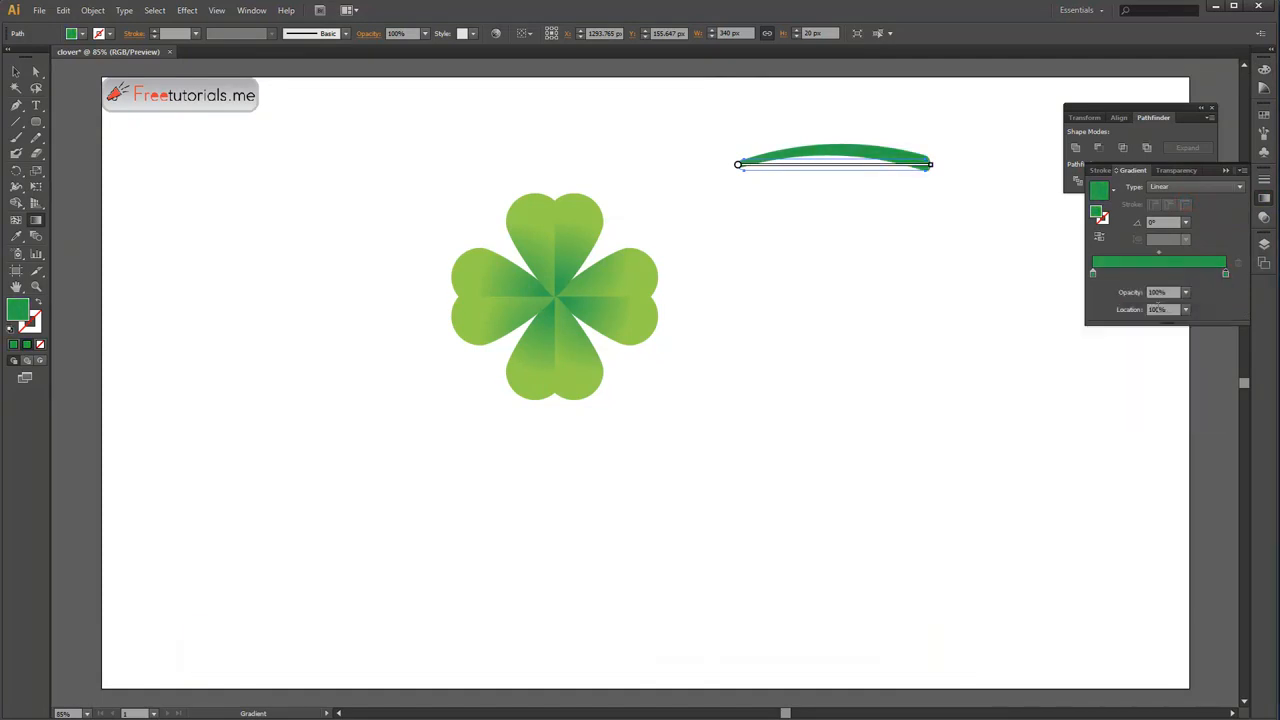
Darken the start stop of the stem's gradient by setting red to 34 and green to 119
double_click(1093, 274)
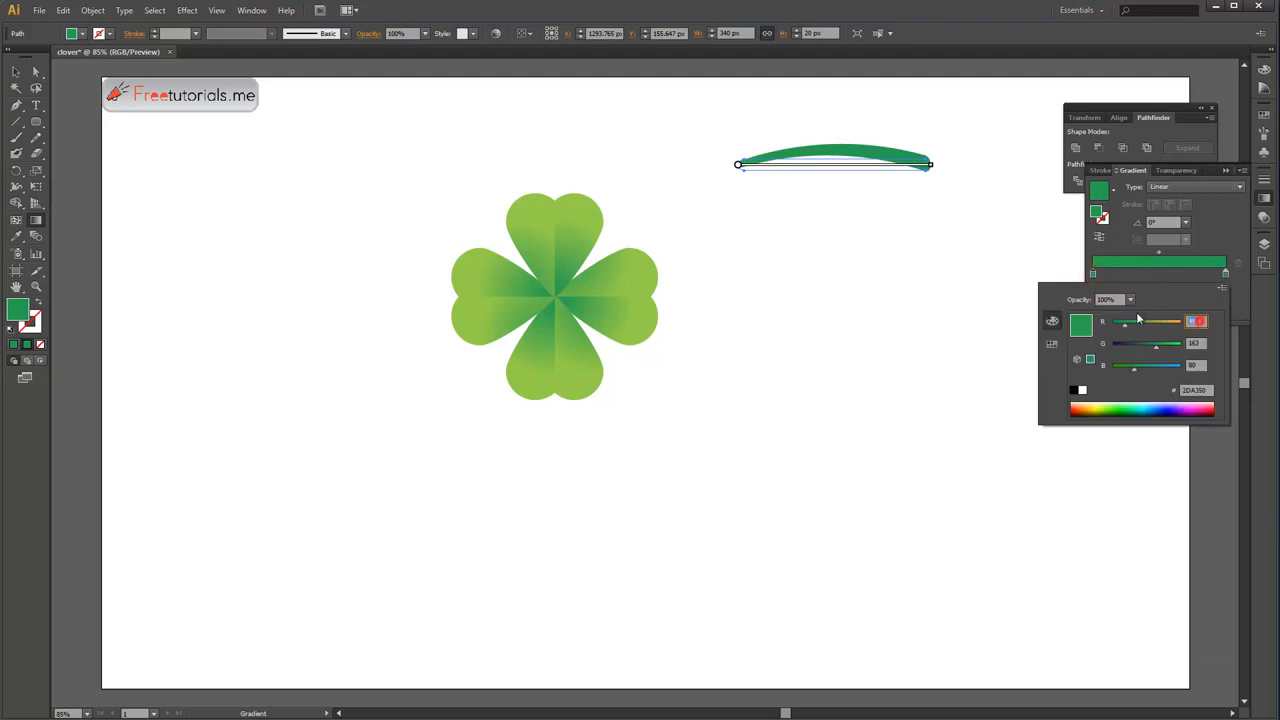
text(2)
key(Tab)
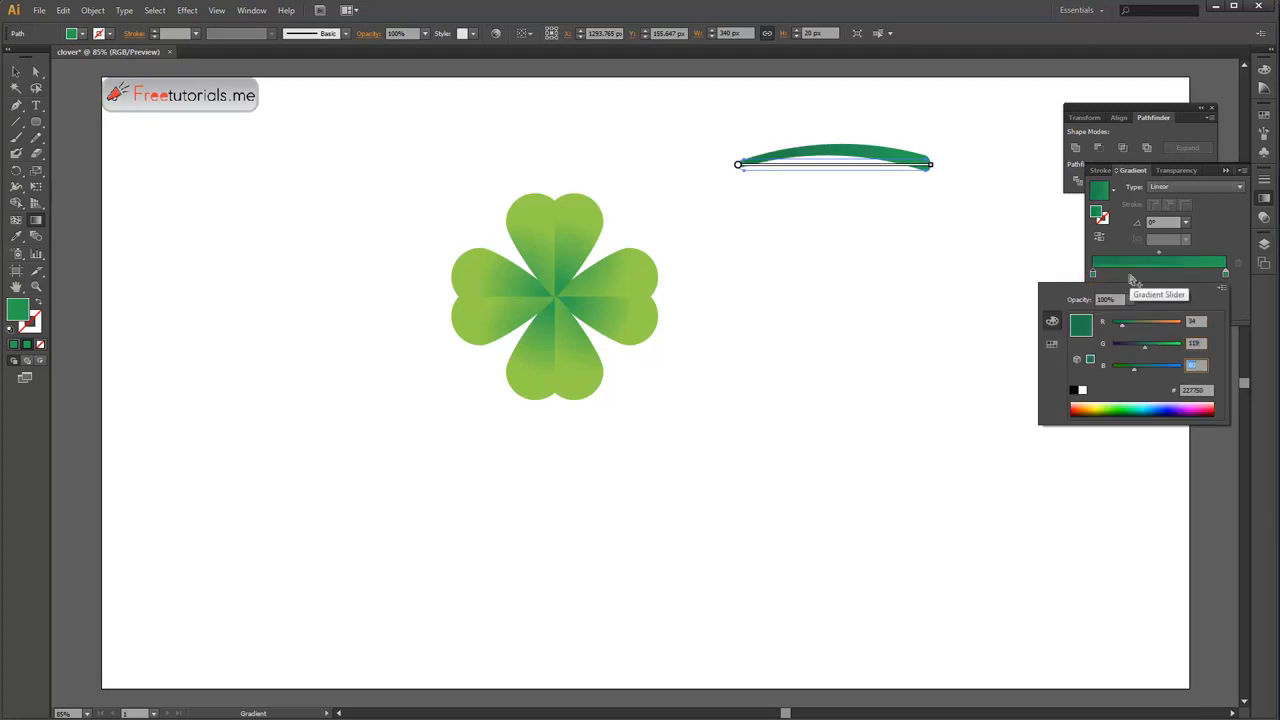
key(Return)
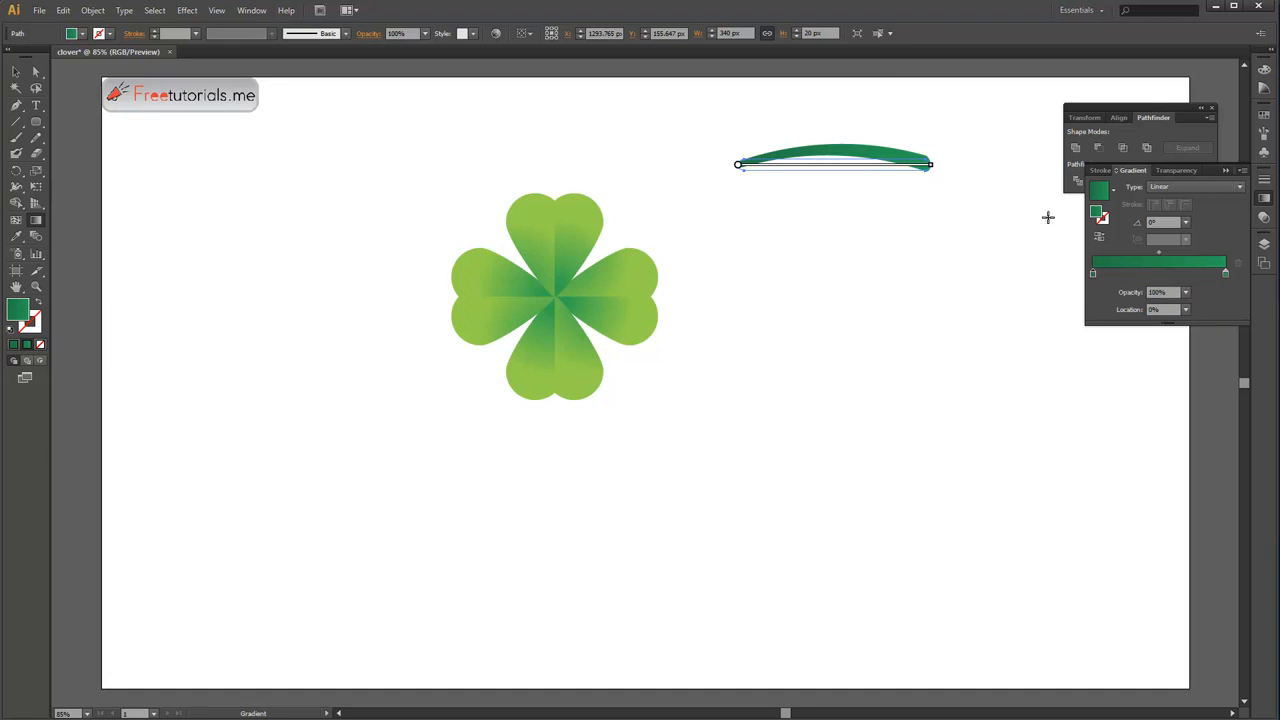
Expand the appearance of the warped stem
key(v)
click(977, 163)
click(856, 150)
click(93, 11)
click(121, 169)
click(566, 171)
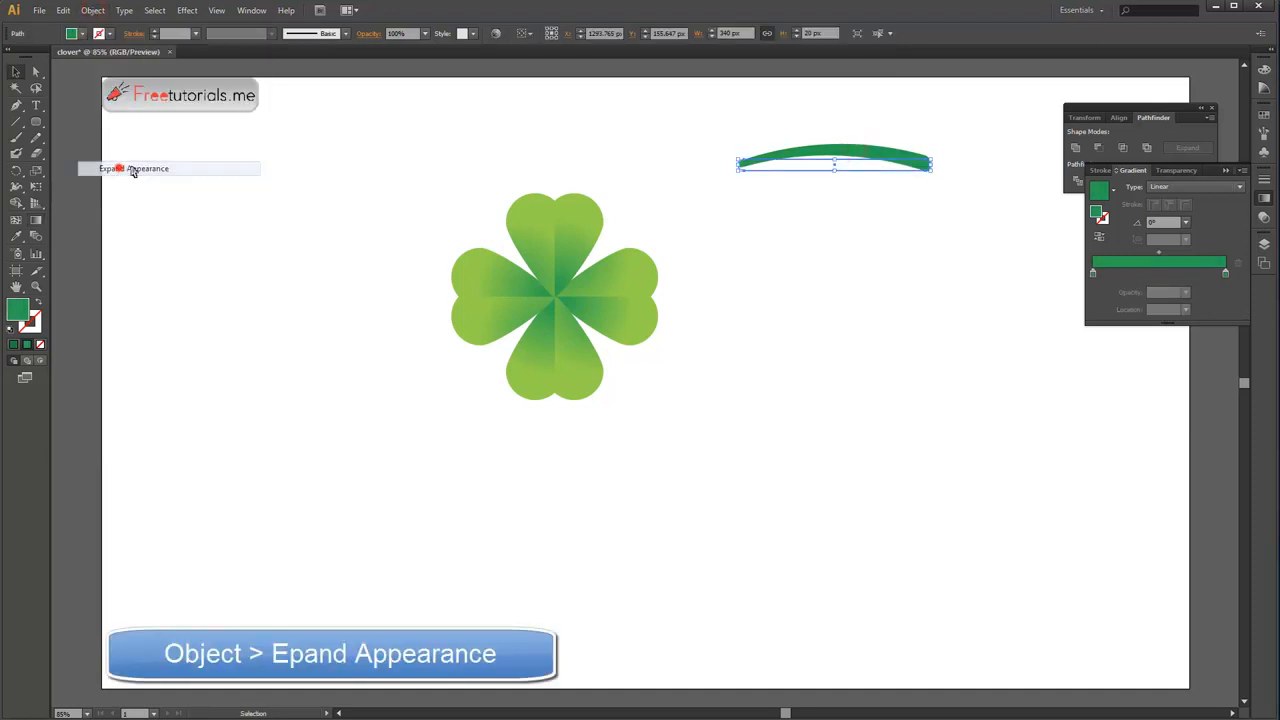
Expand the appearance of the four clover leaves
drag(426, 176, 626, 362)
click(93, 11)
click(117, 168)
click(704, 158)
Rotate the expanded clover leaves clockwise by about 27°
click(564, 211)
drag(661, 194, 704, 272)
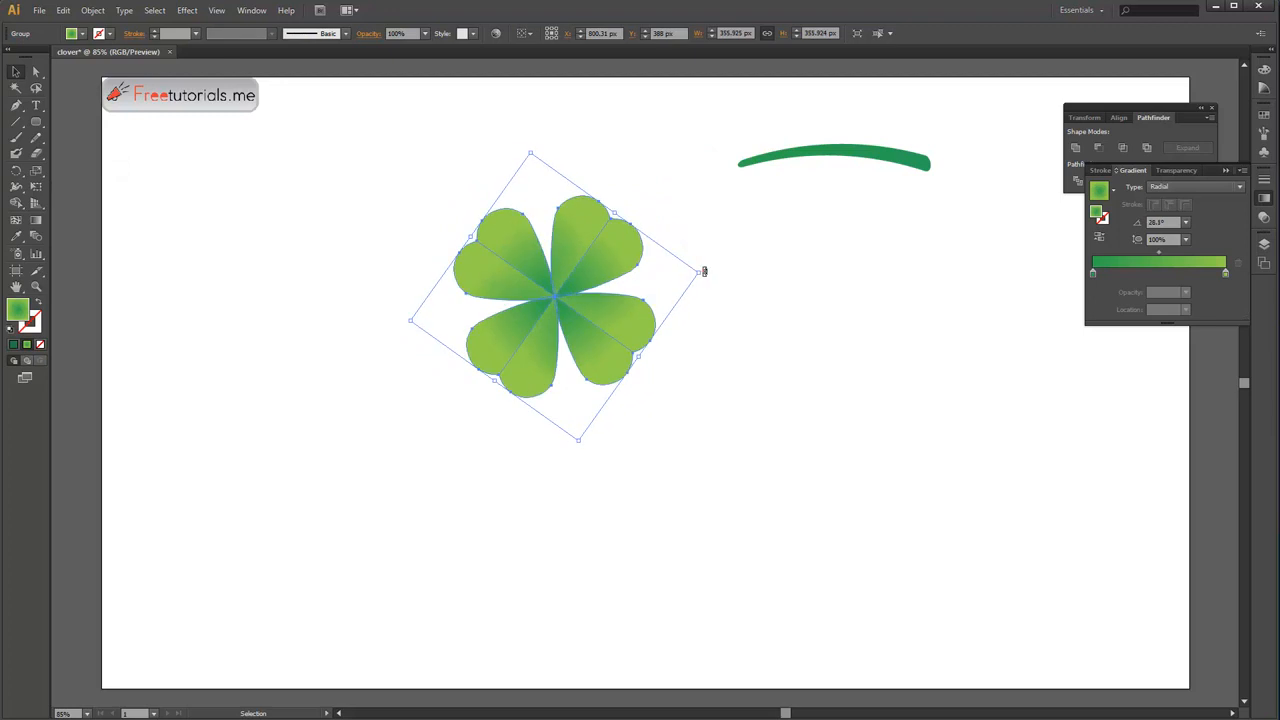
click(746, 237)
Rotate the stem to nearly vertical, about -87.7°, and place its thin end at the center of the leaves
click(833, 155)
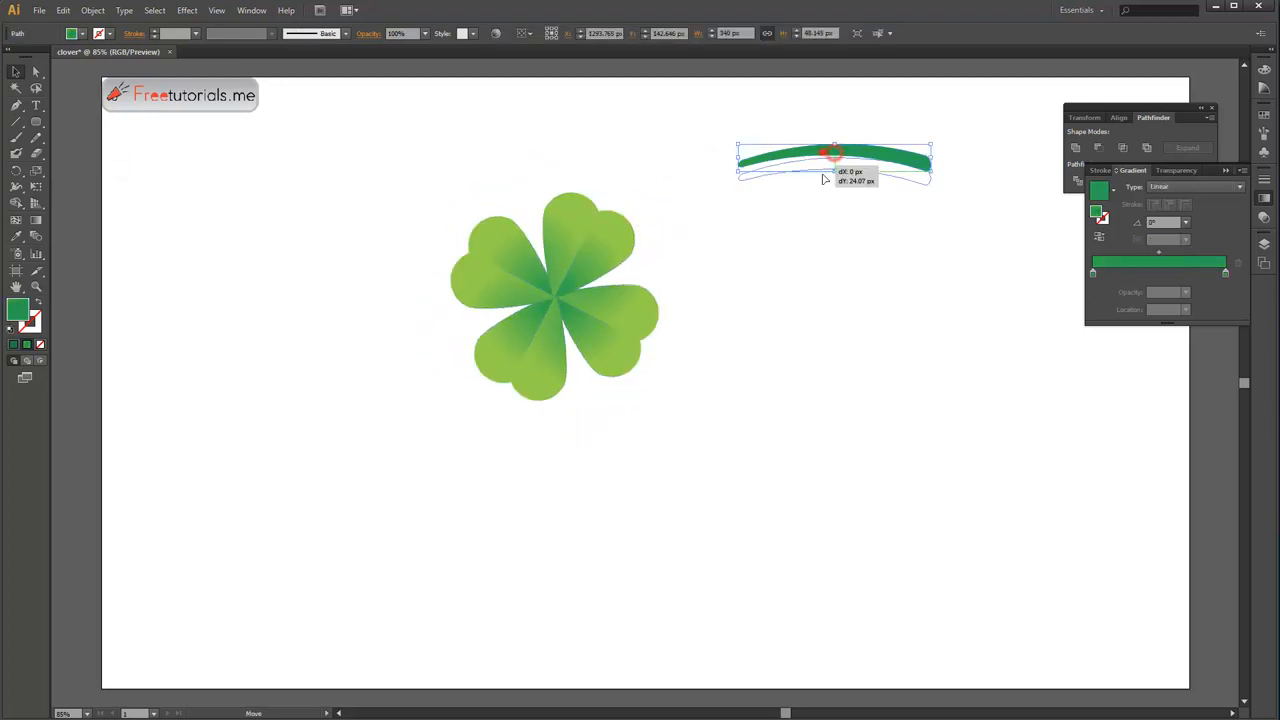
drag(824, 155, 815, 405)
mouse_move(900, 393)
mouse_down()
mouse_move(908, 432)
mouse_move(826, 523)
mouse_up()
drag(808, 440, 581, 425)
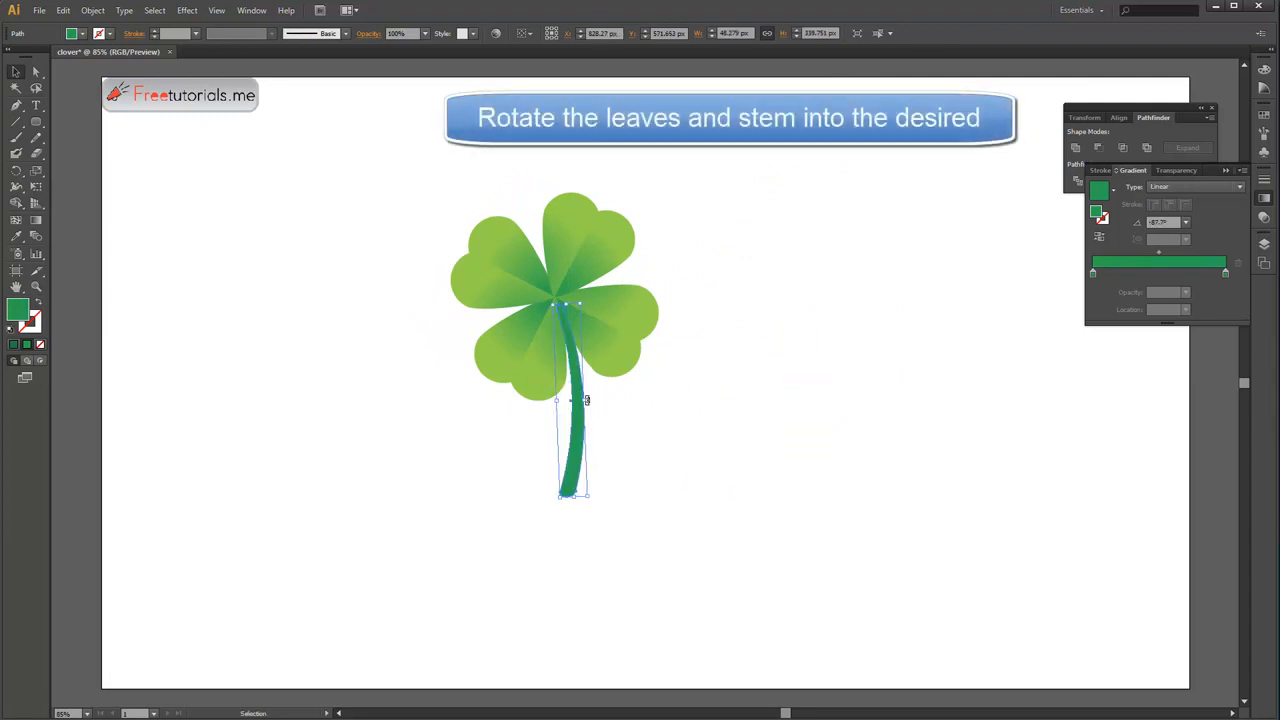
Send the stem behind the leaves and nudge it up slightly toward their center
right_click(581, 447)
mouse_move(629, 640)
click(757, 684)
click(810, 490)
click(579, 456)
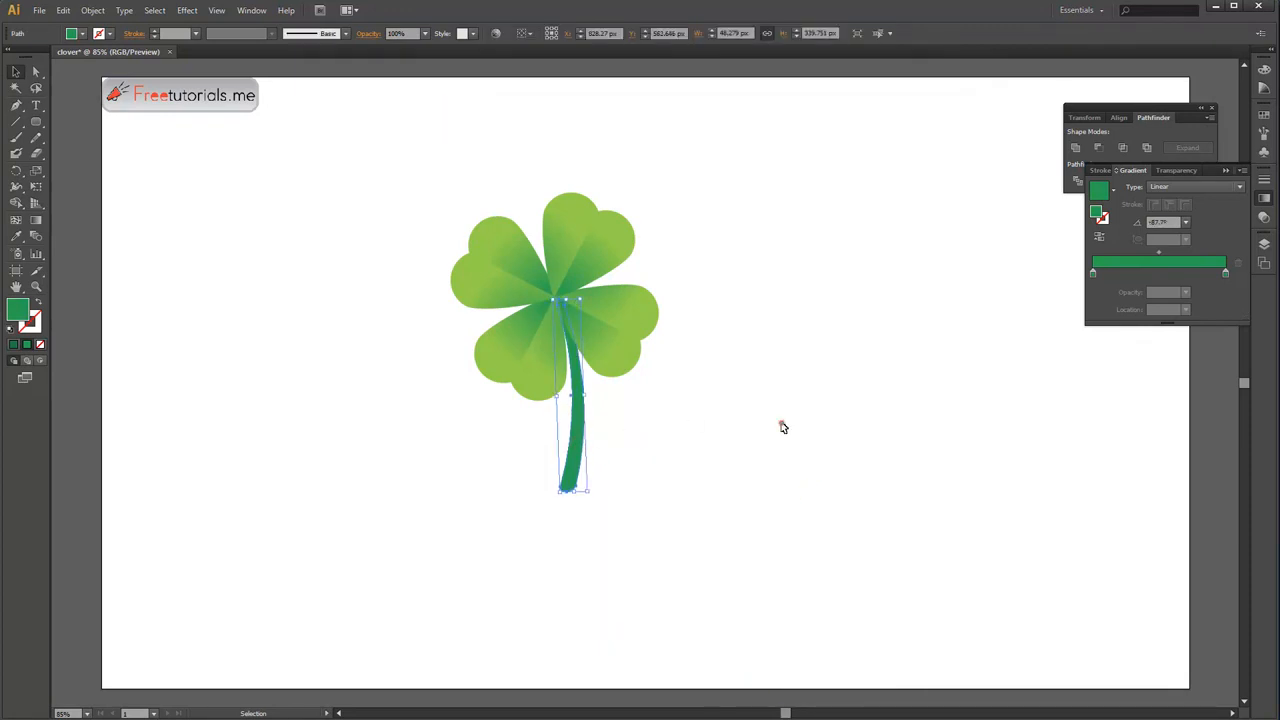
click(782, 424)
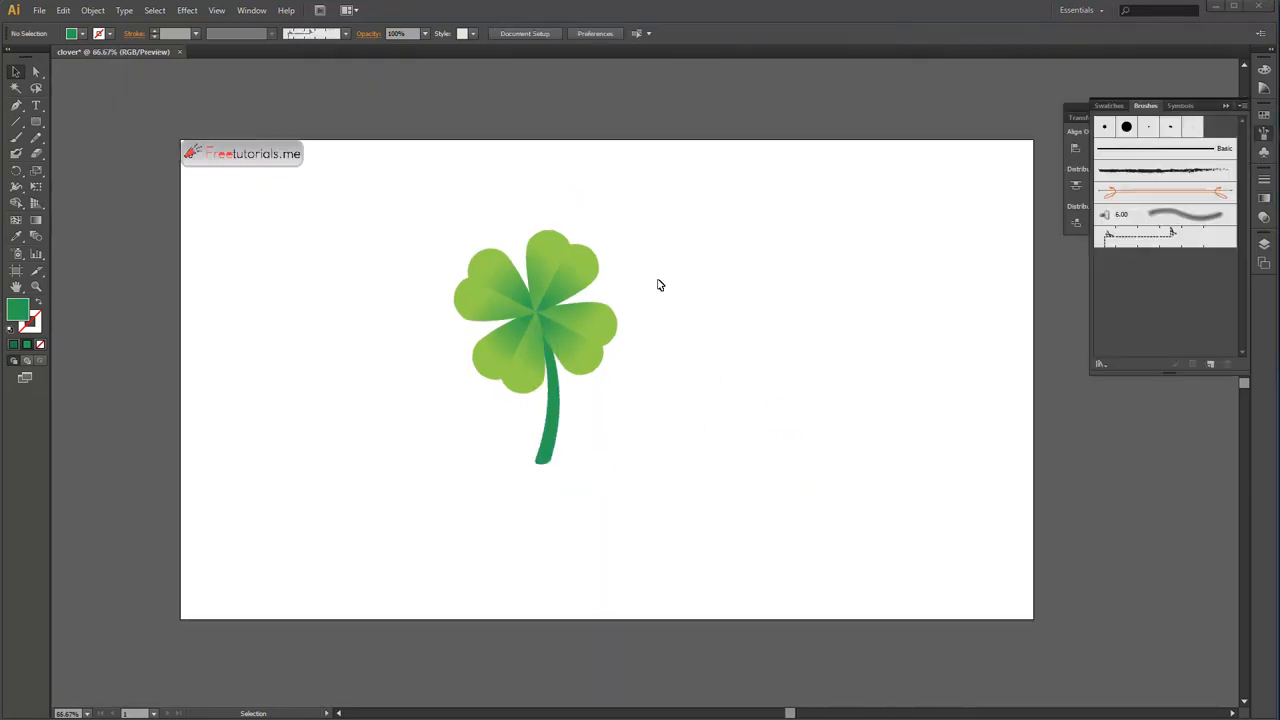
Try to unite the clover leaves into a single shape with Pathfinder
click(566, 262)
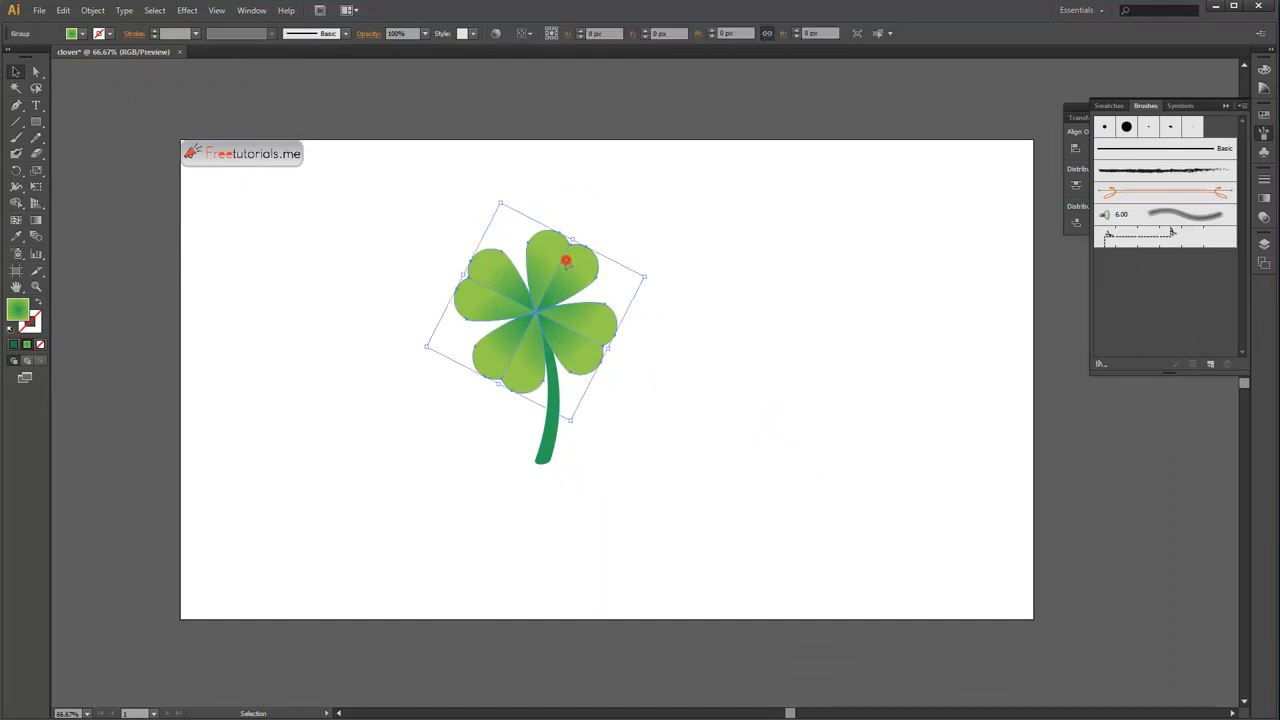
click(264, 10)
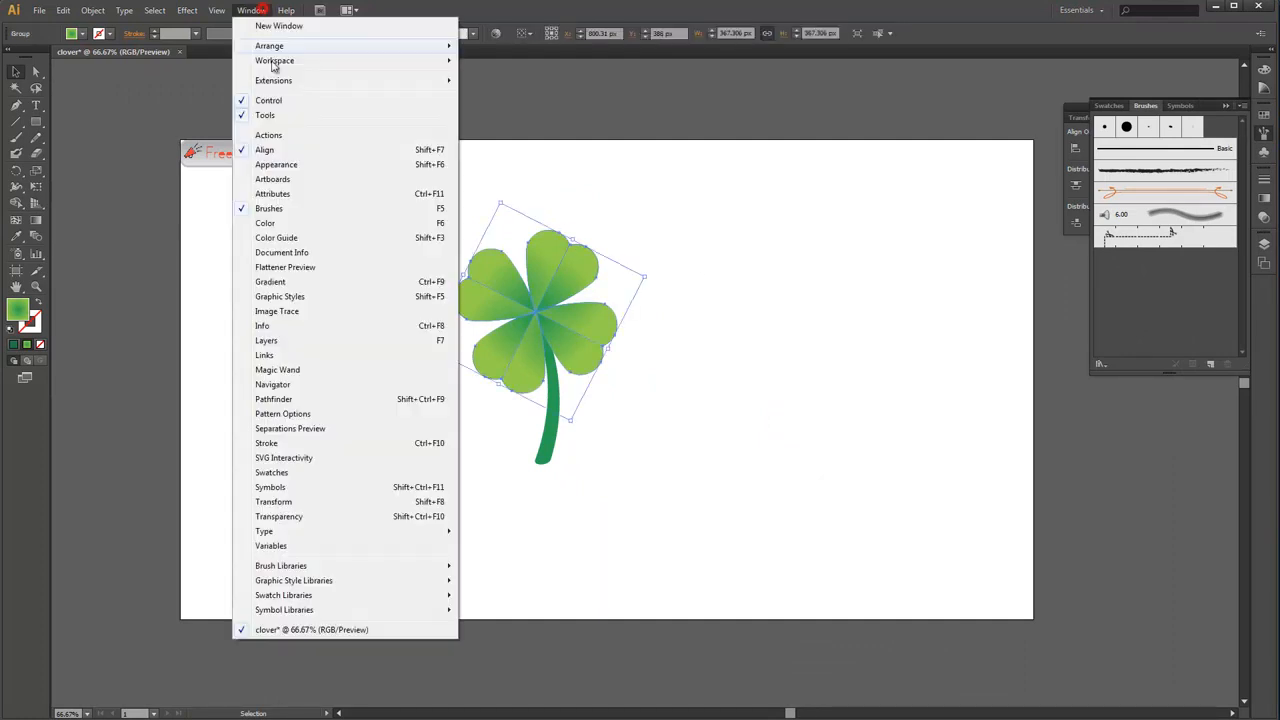
click(283, 400)
click(1075, 148)
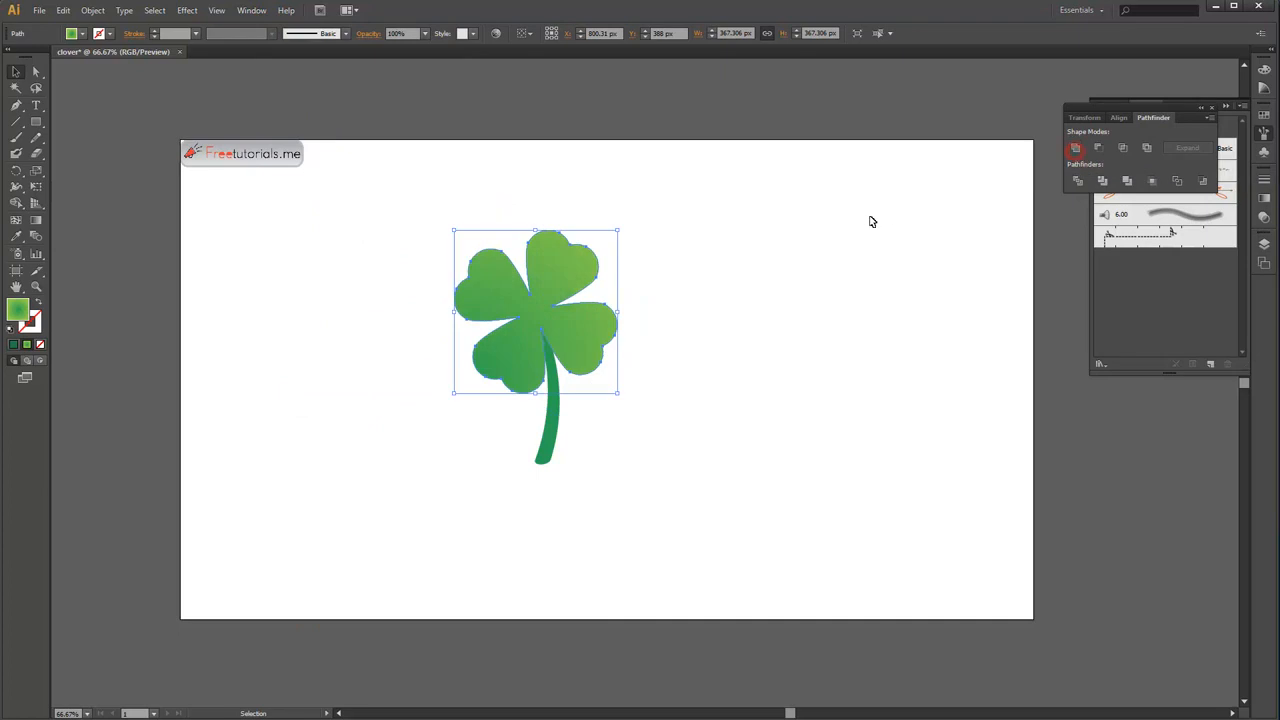
drag(514, 313, 552, 305)
key(ctrl+z)
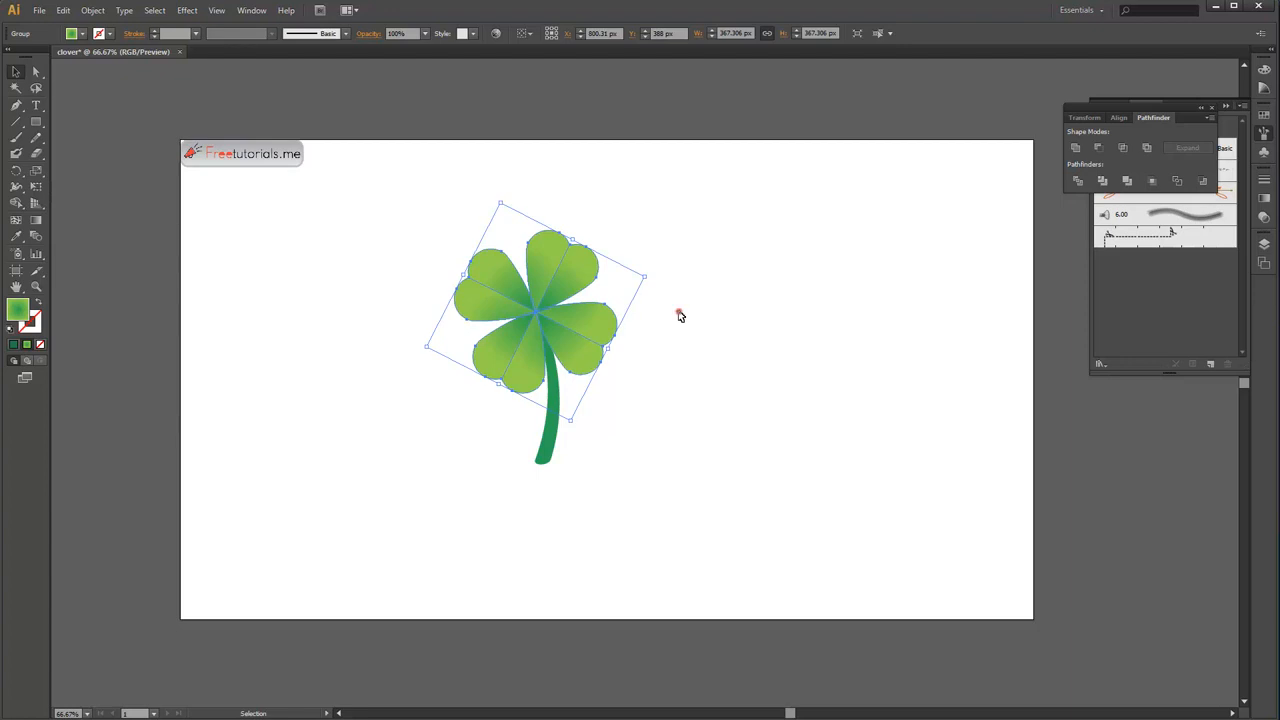
click(680, 310)
click(852, 400)
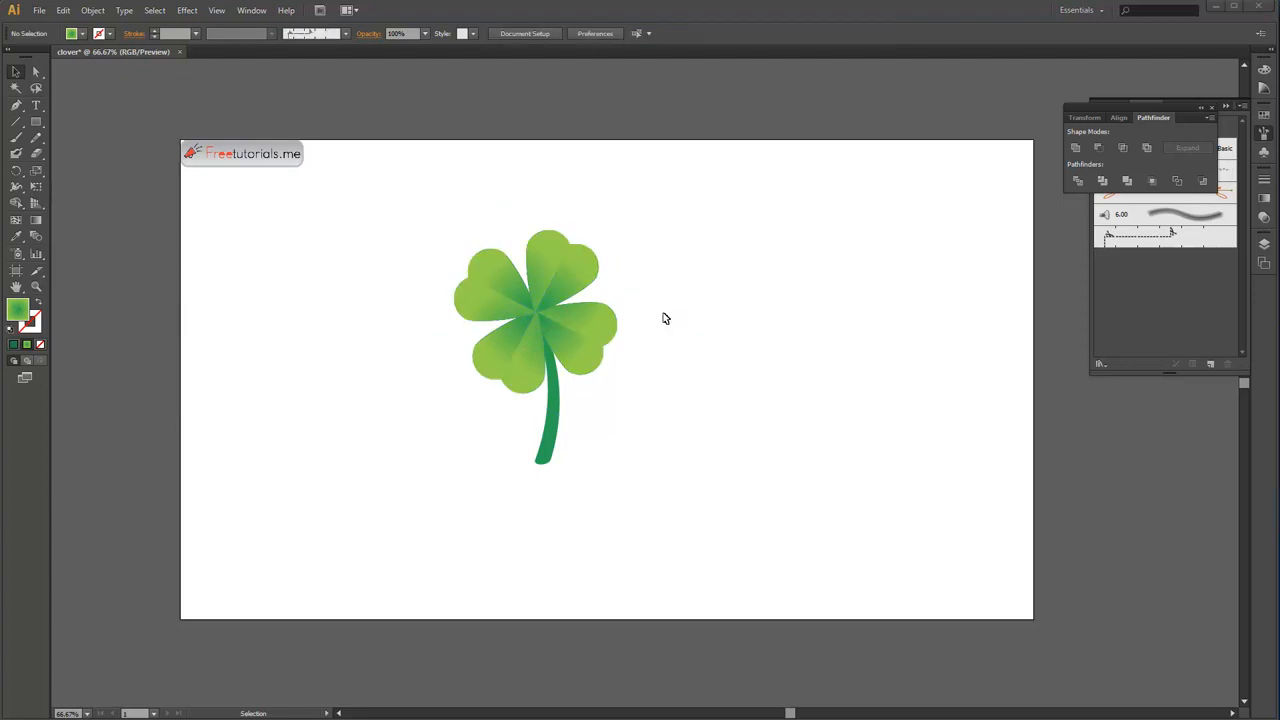
Copy the clover leaves to the clipboard and unite the selected originals into one shape with Pathfinder
click(563, 327)
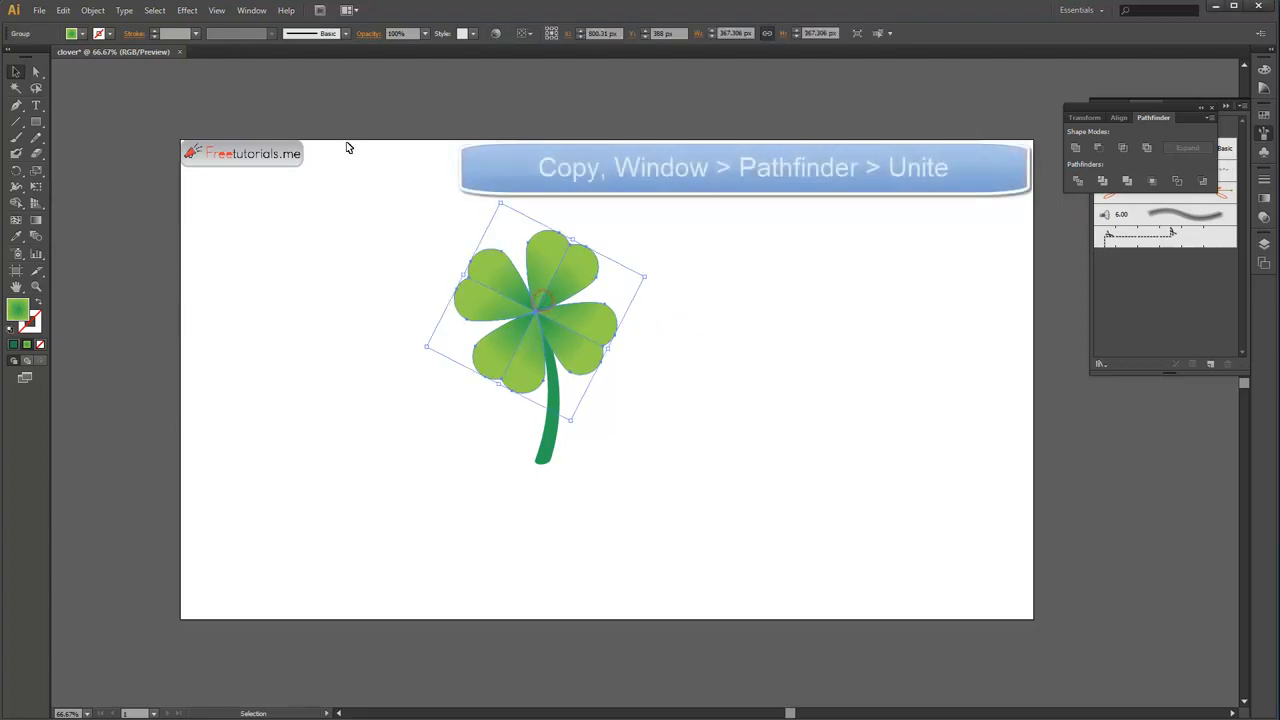
key(ctrl+c)
click(251, 10)
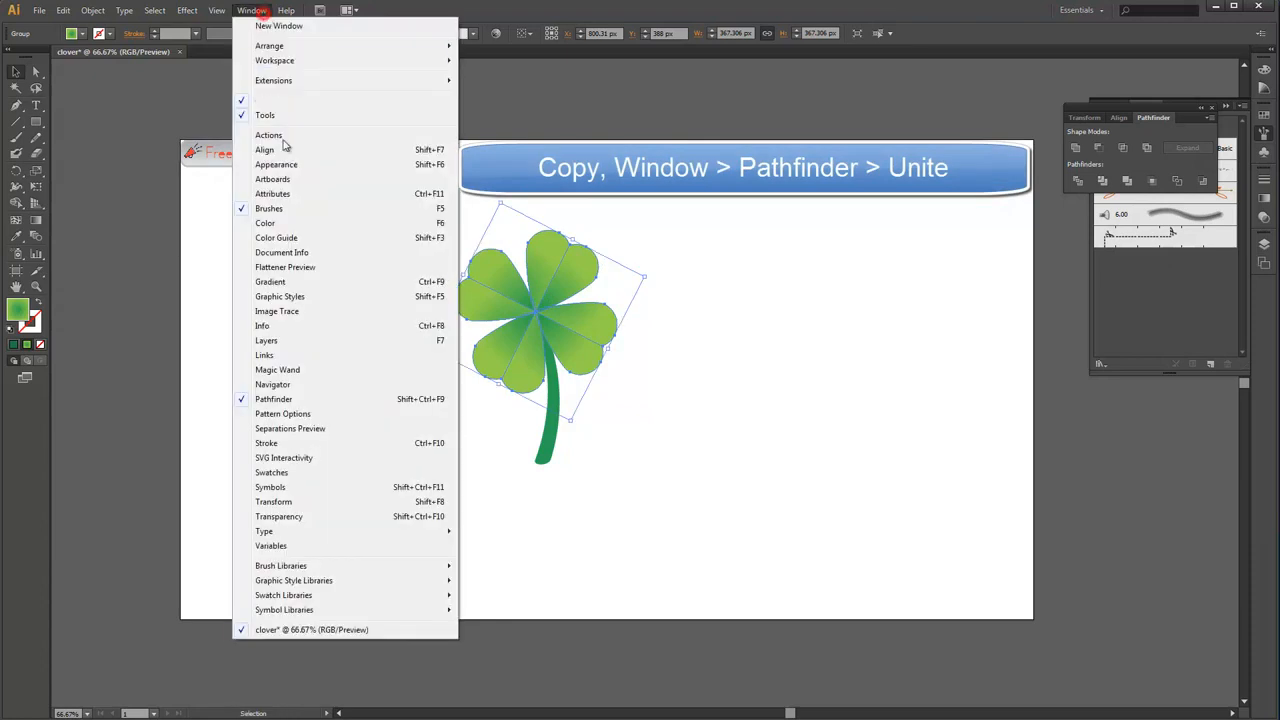
click(273, 400)
click(252, 10)
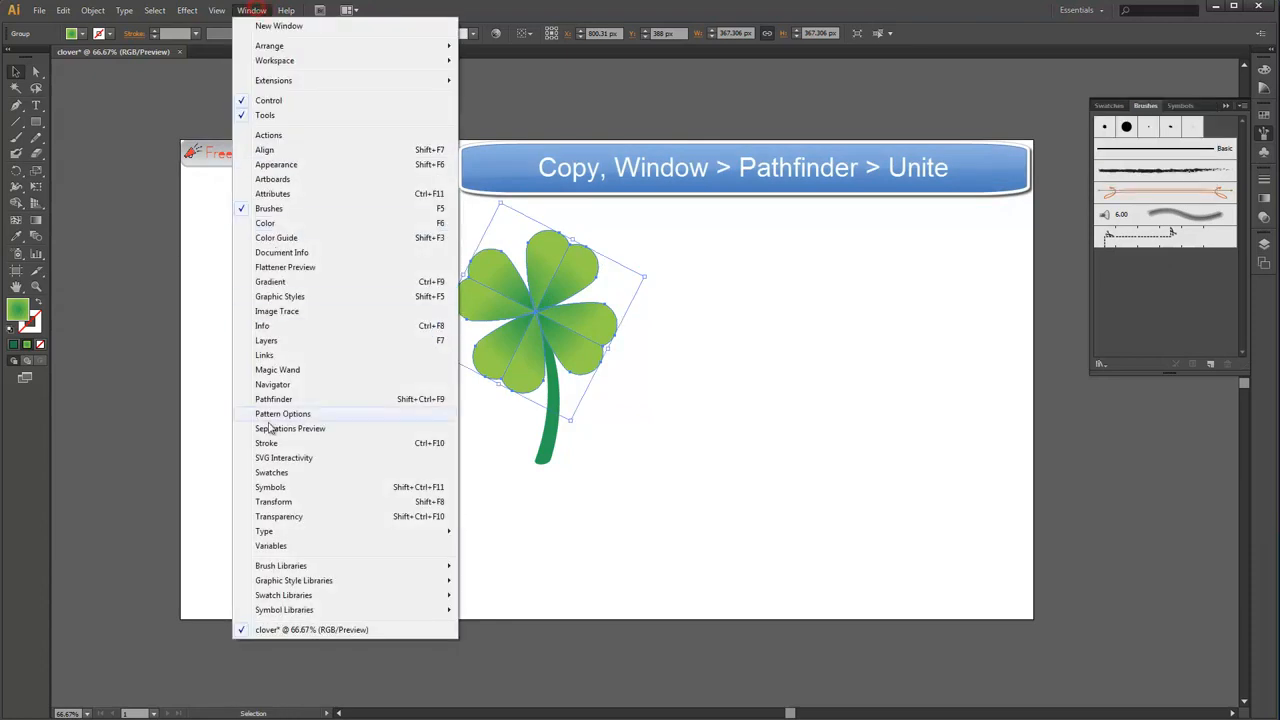
click(279, 404)
click(1075, 147)
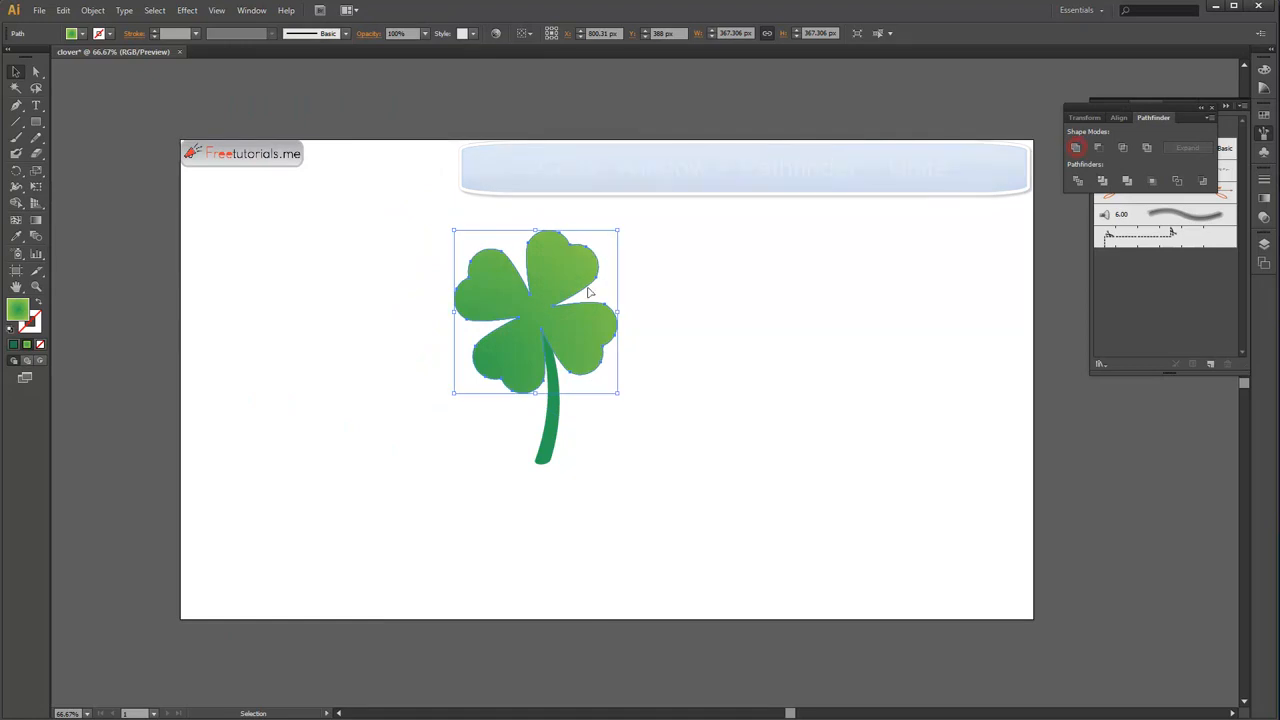
Apply an Offset Path effect of 10 px with miter joins and a miter limit of 4 to the united clover shape
click(187, 10)
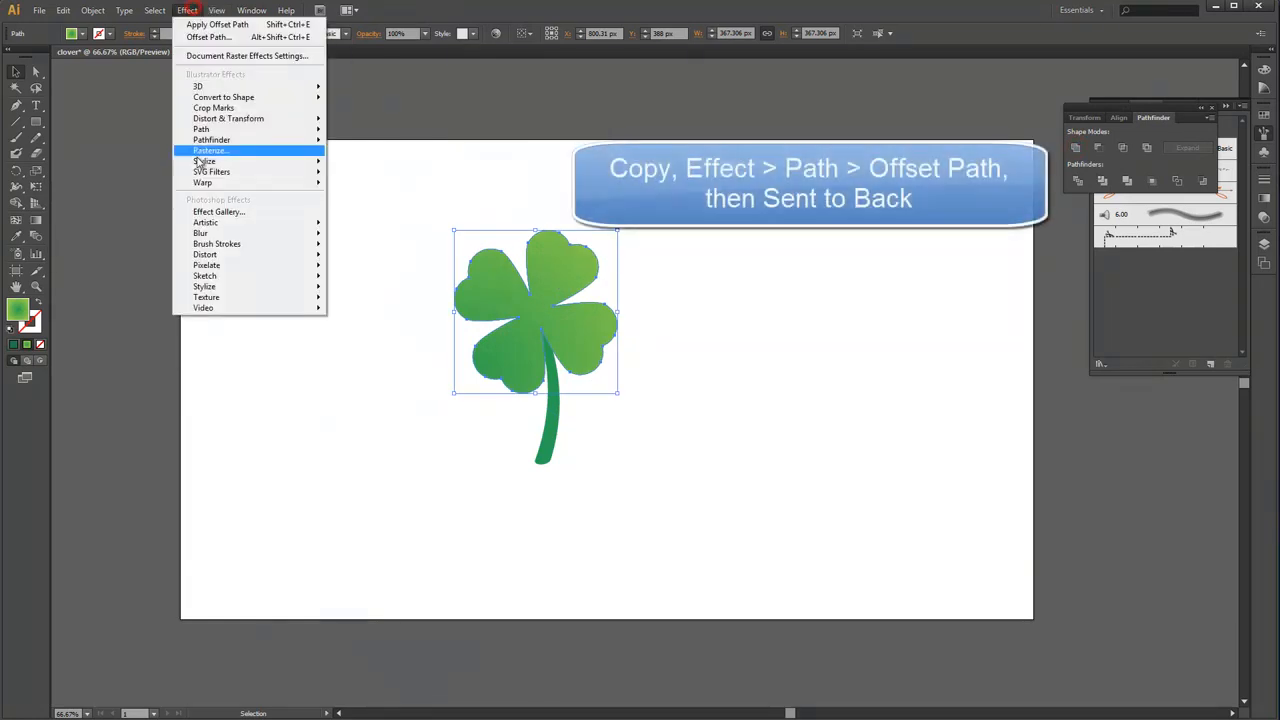
click(201, 130)
click(350, 132)
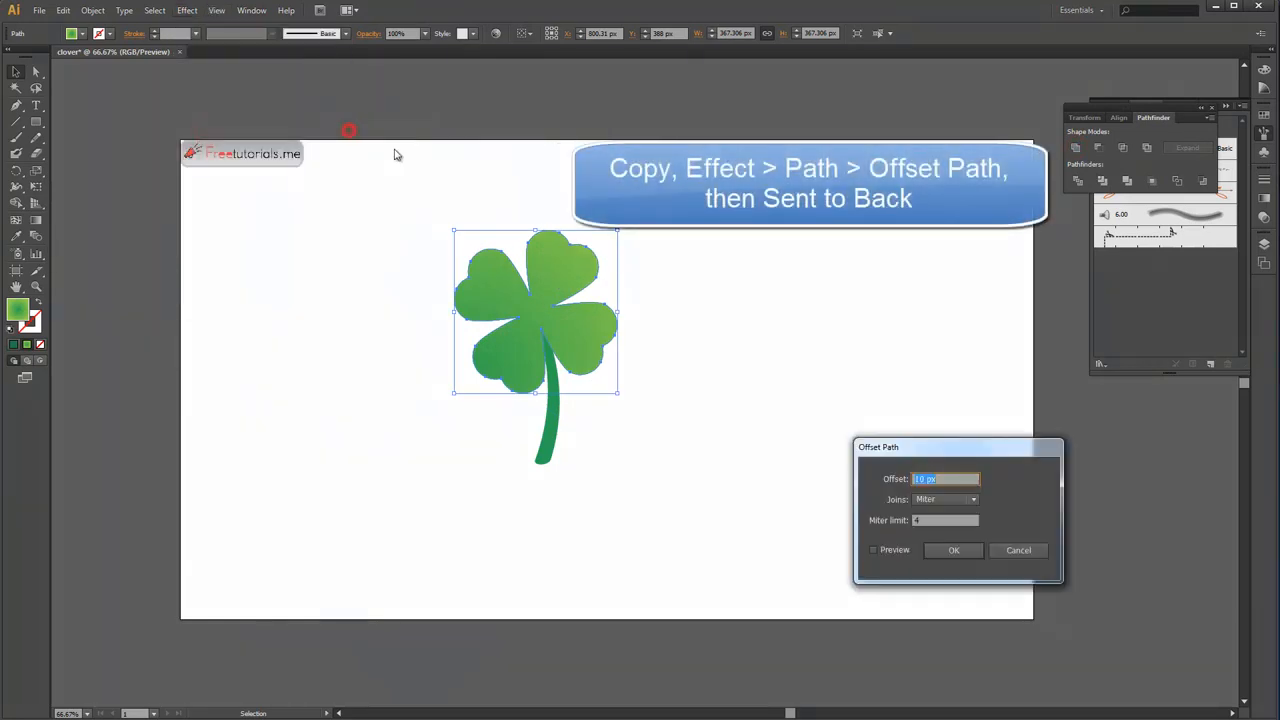
click(873, 550)
click(954, 550)
Send the offset clover shape to the back and give it a solid dark green fill (227746)
right_click(556, 277)
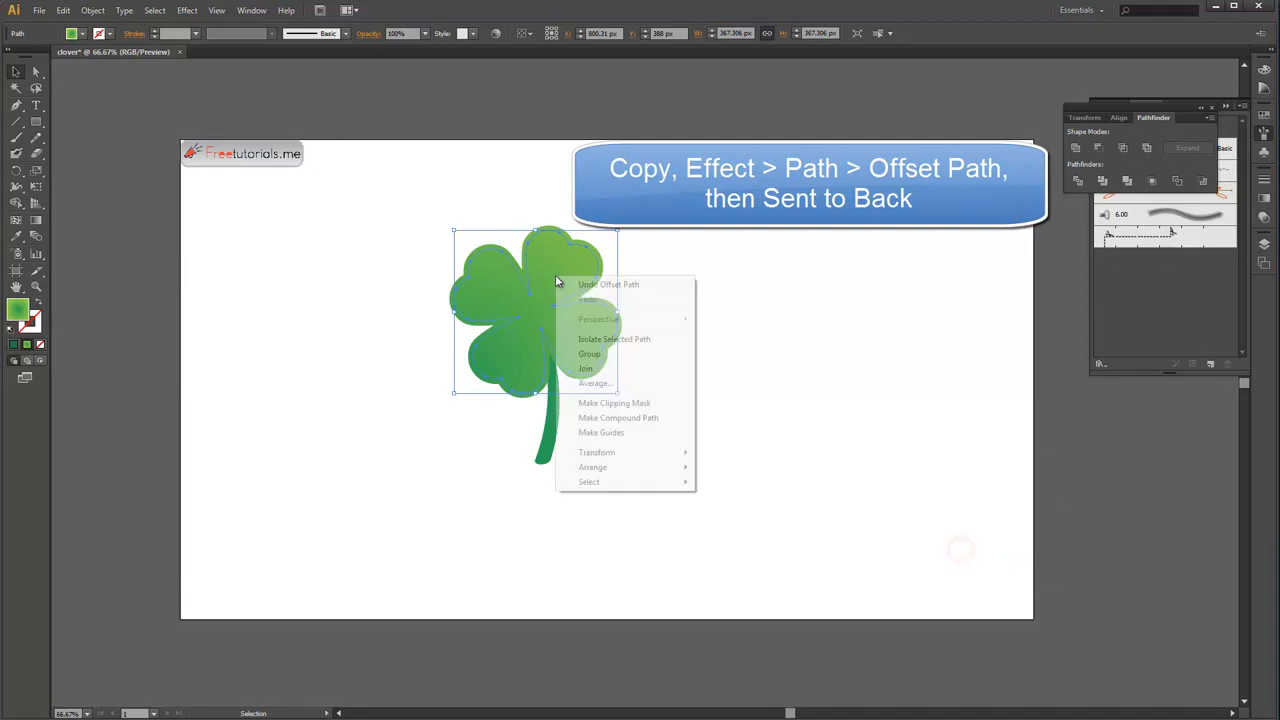
click(588, 467)
click(730, 510)
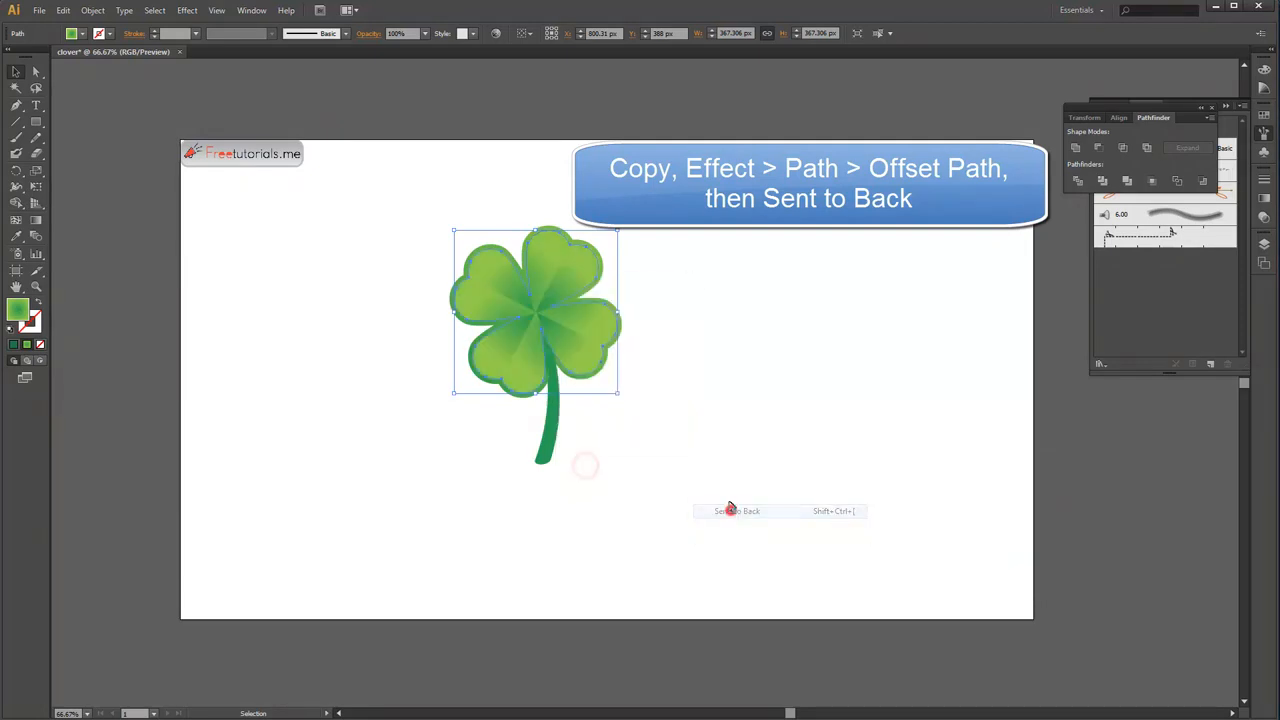
click(13, 344)
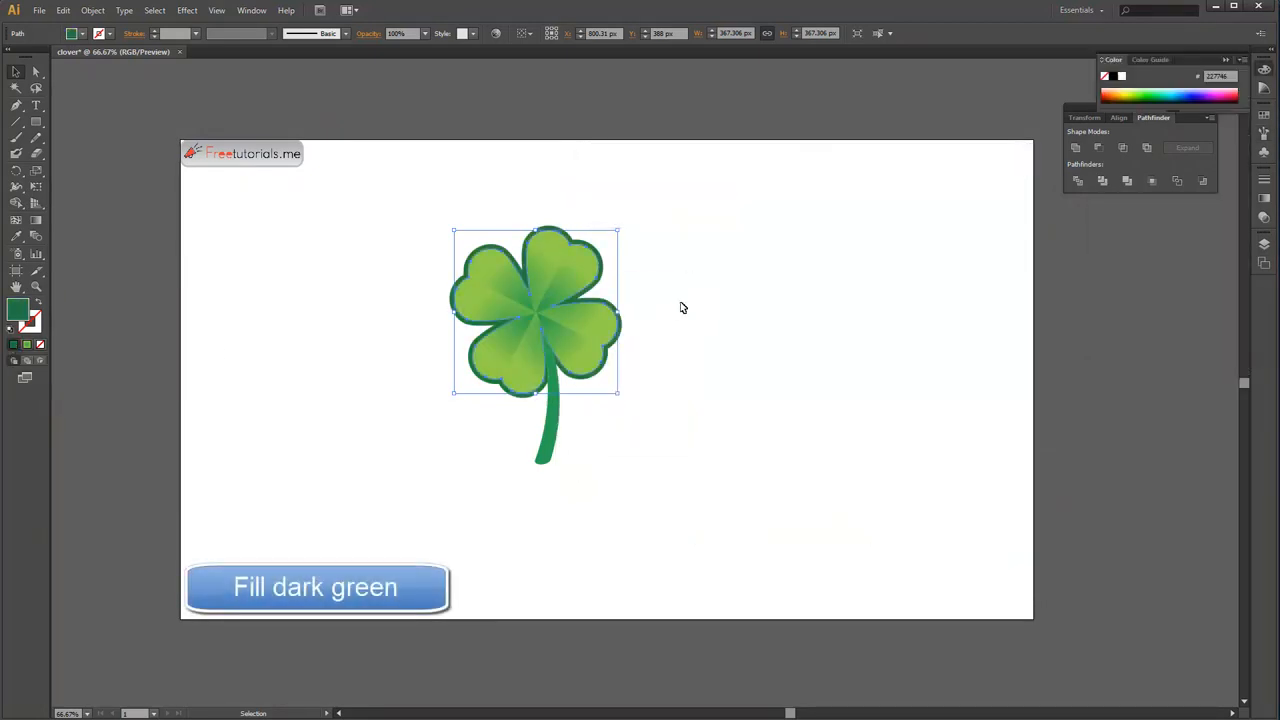
Apply a further Offset Path effect of 10 px with miter joins and a miter limit of 4 to the dark green shape
key(a)
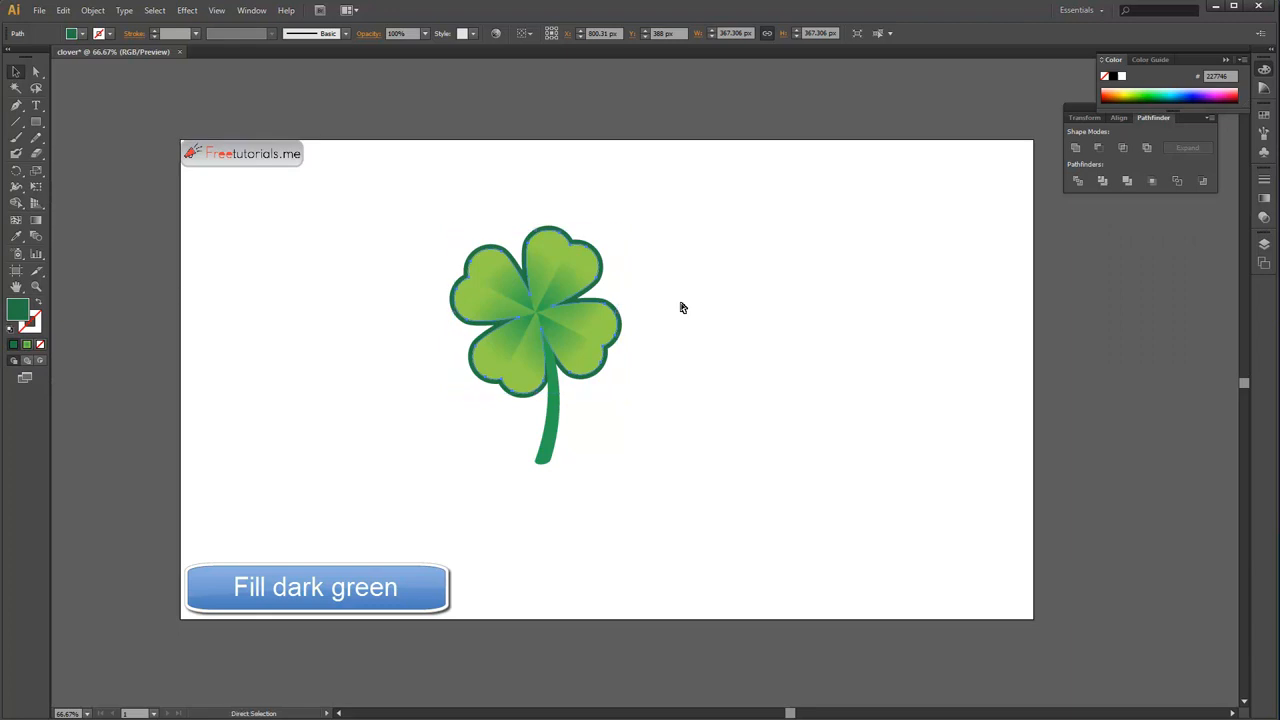
key(v)
click(187, 10)
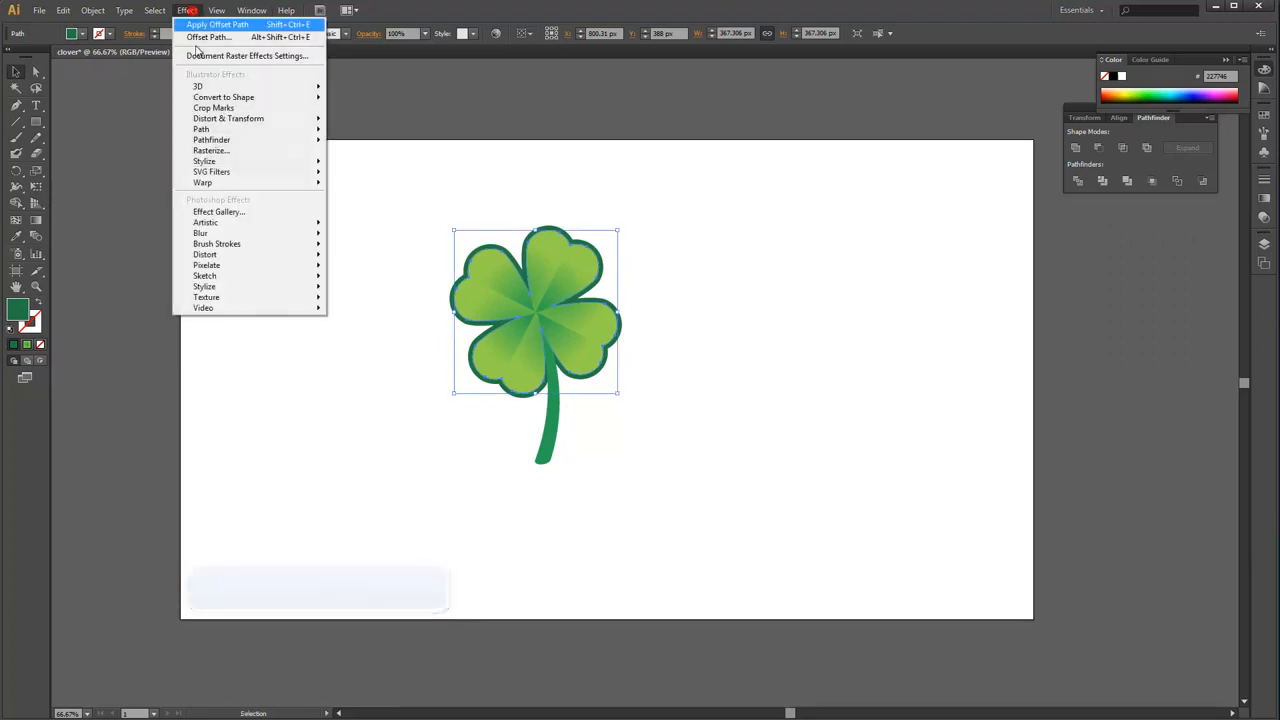
mouse_move(215, 130)
click(349, 128)
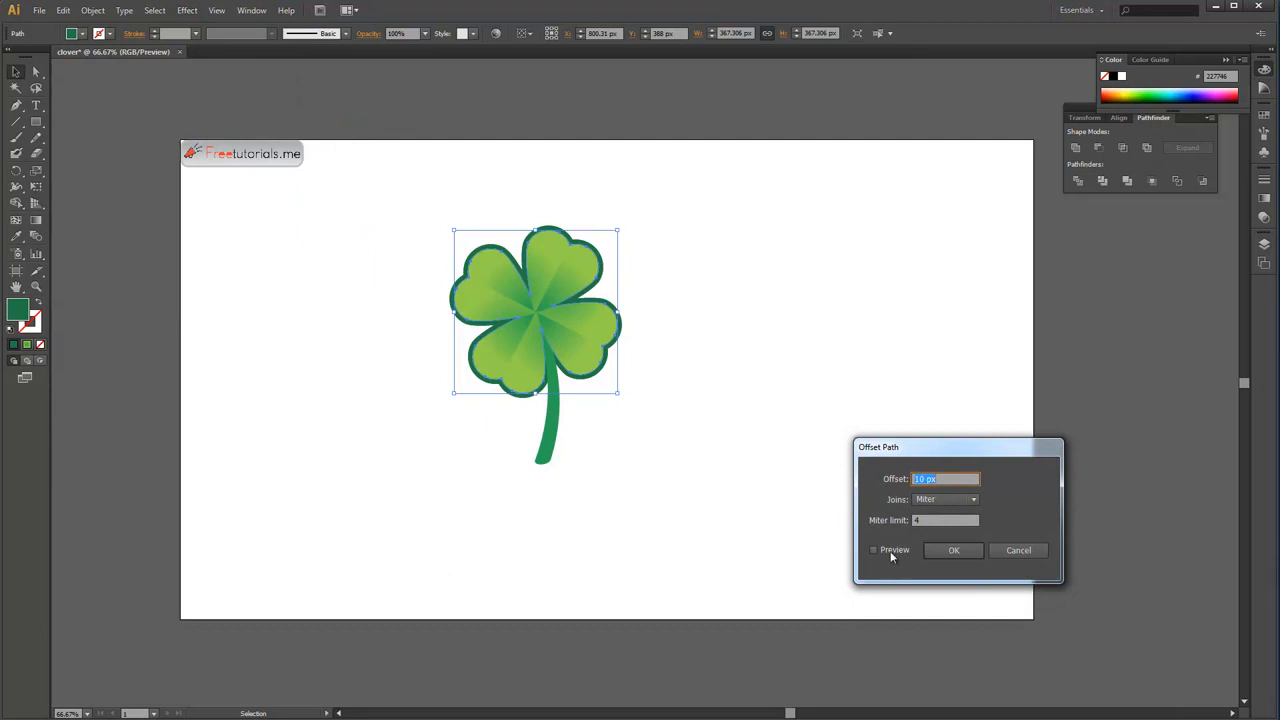
click(889, 550)
click(953, 550)
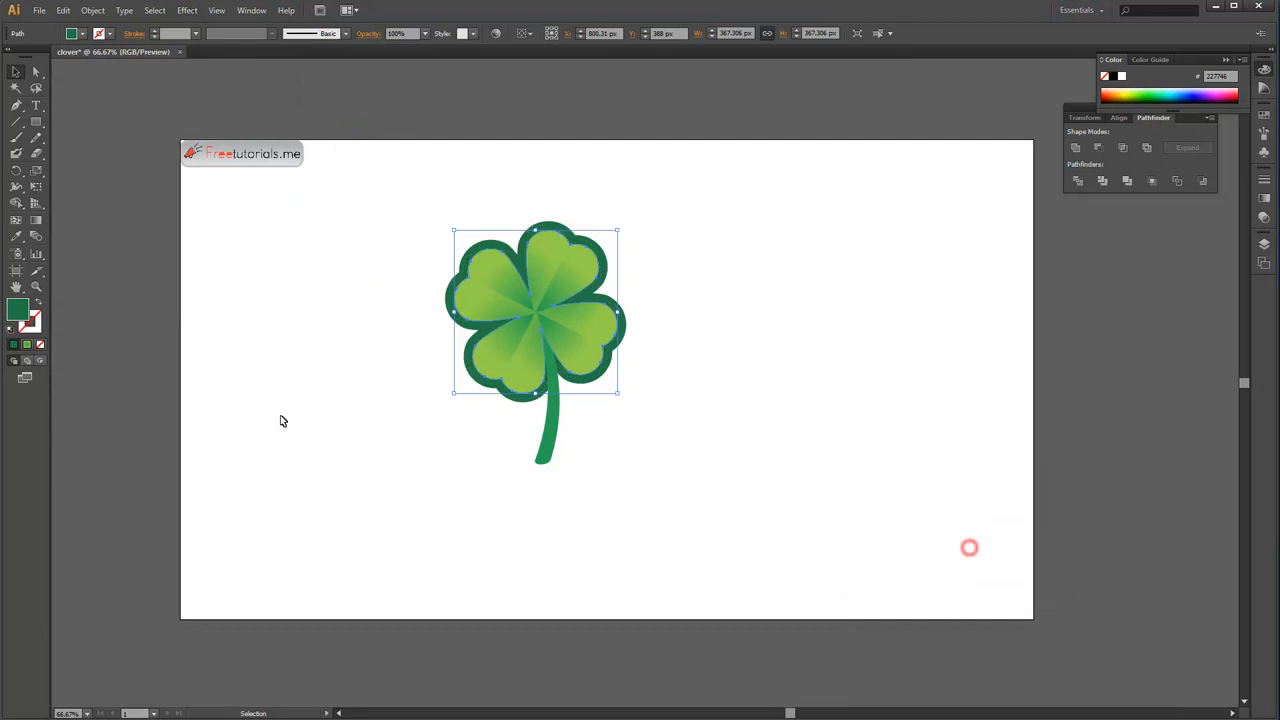
Fill the larger offset shape white and send it to the back, behind the dark green outline
double_click(18, 310)
drag(370, 324, 355, 310)
click(670, 314)
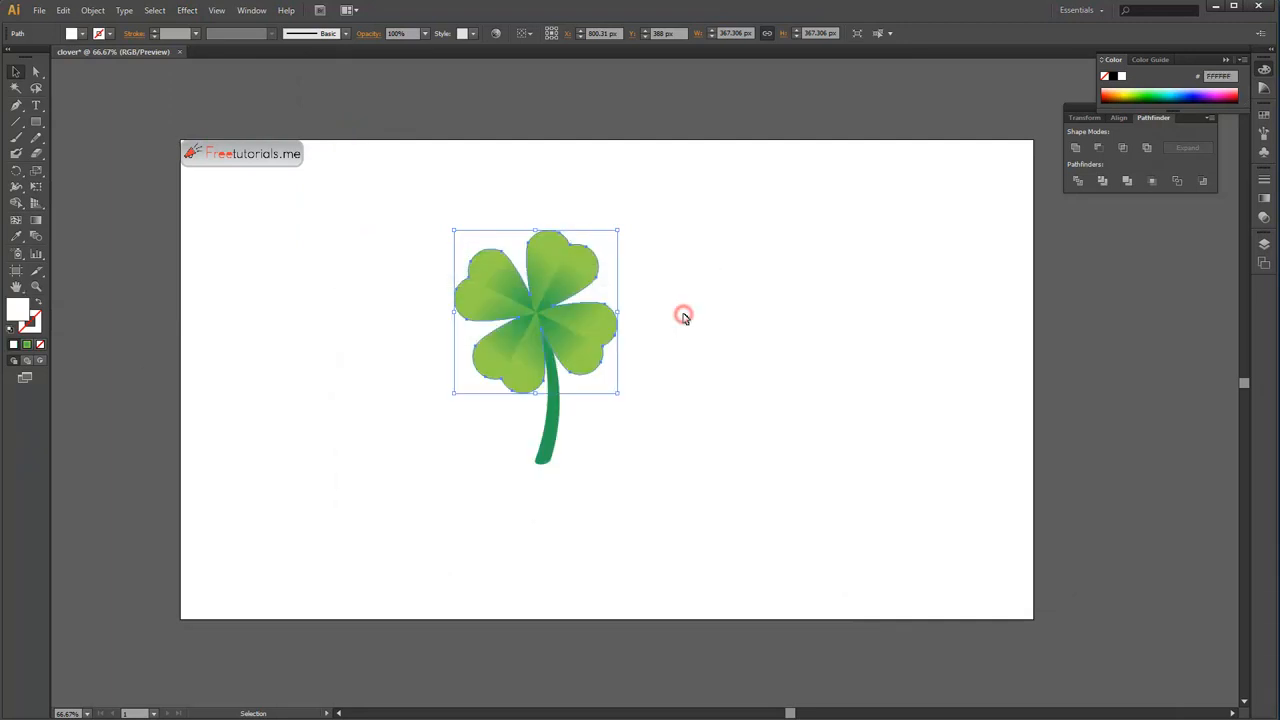
right_click(603, 296)
mouse_move(632, 480)
click(760, 529)
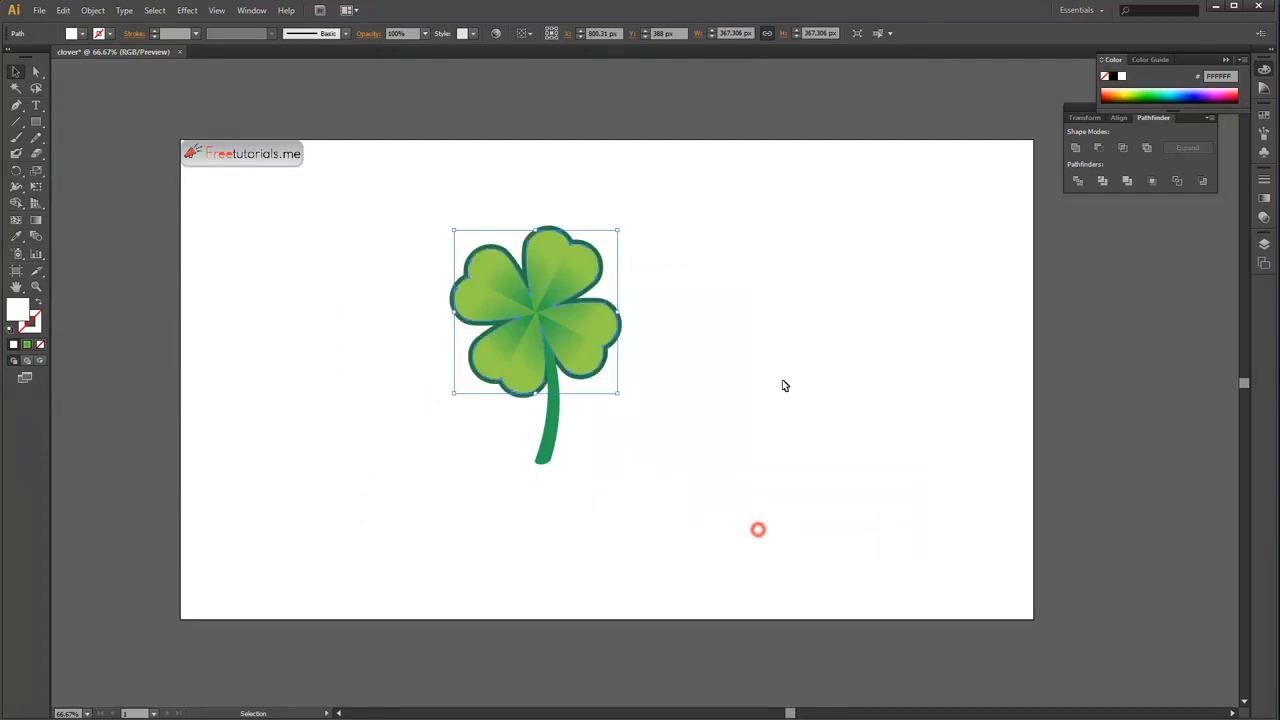
click(783, 381)
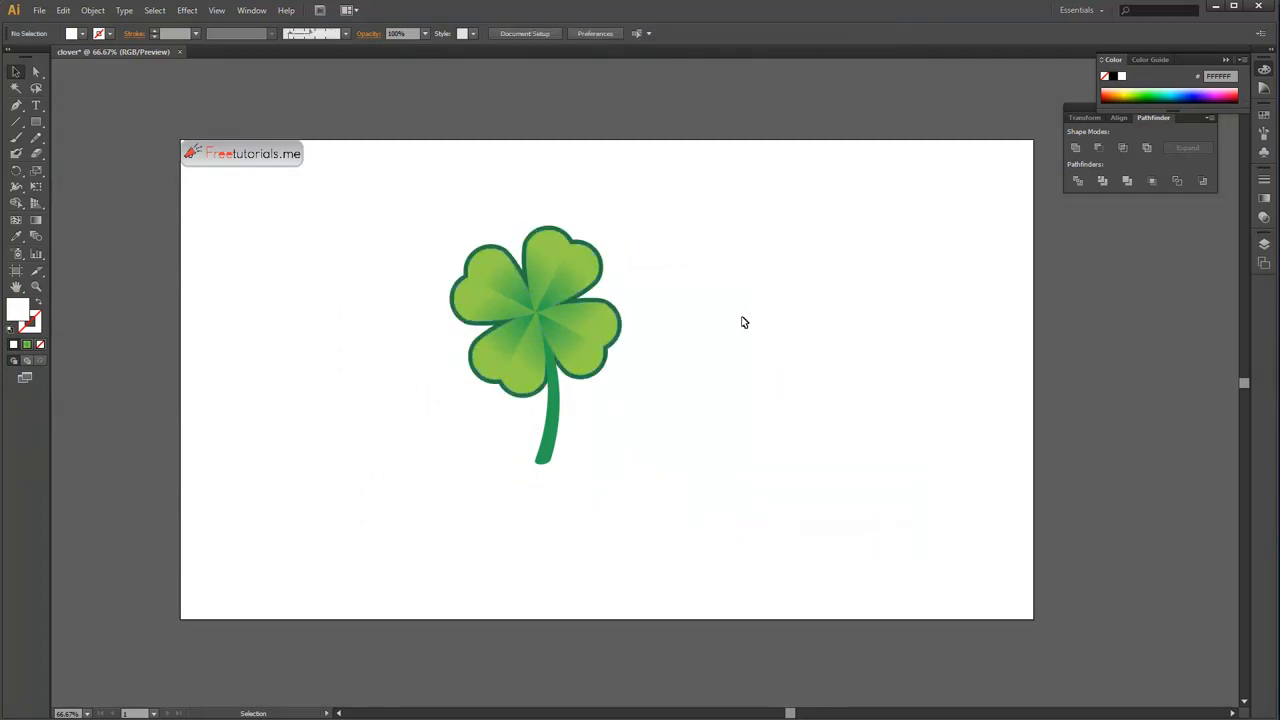
Group the clover's leaves, outlines and stem and move the group to the left part of the artboard
click(37, 121)
click(69, 121)
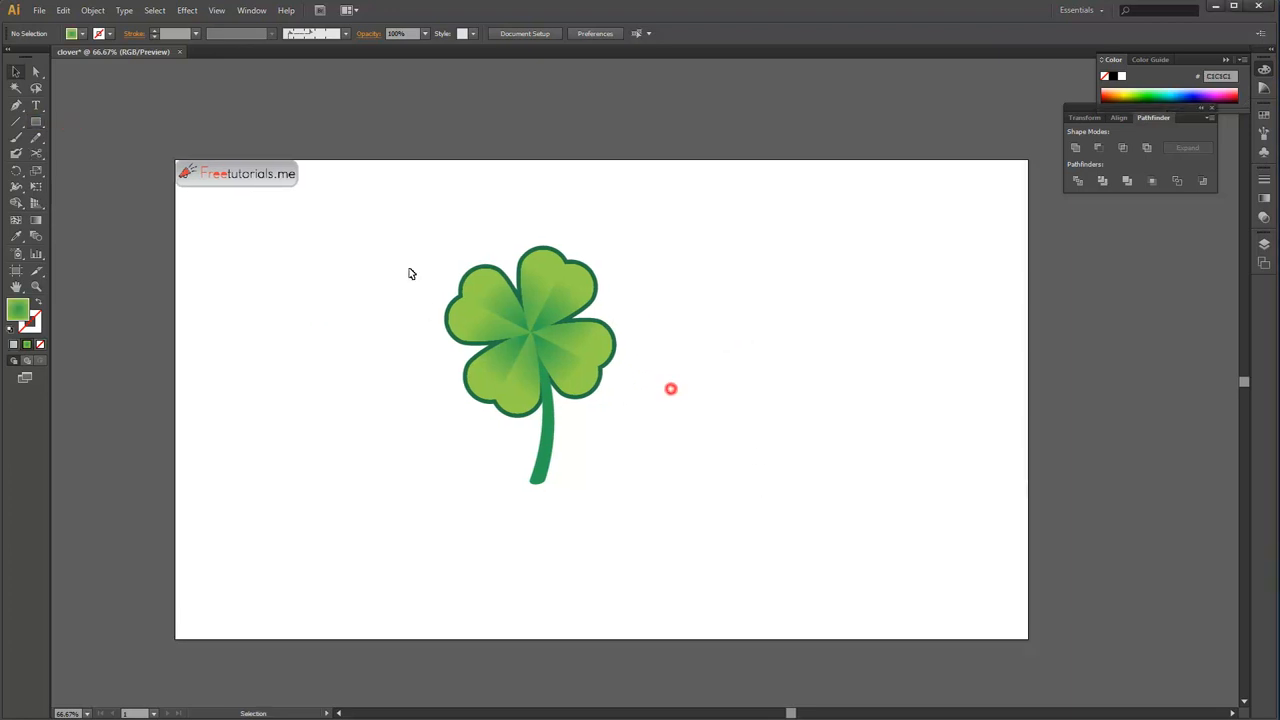
drag(412, 230, 589, 483)
right_click(572, 350)
click(613, 410)
drag(553, 343, 368, 343)
click(505, 213)
Ungroup the clover and group all its pieces again
click(375, 250)
right_click(386, 289)
click(421, 365)
click(475, 280)
click(372, 246)
drag(446, 428, 447, 428)
right_click(449, 428)
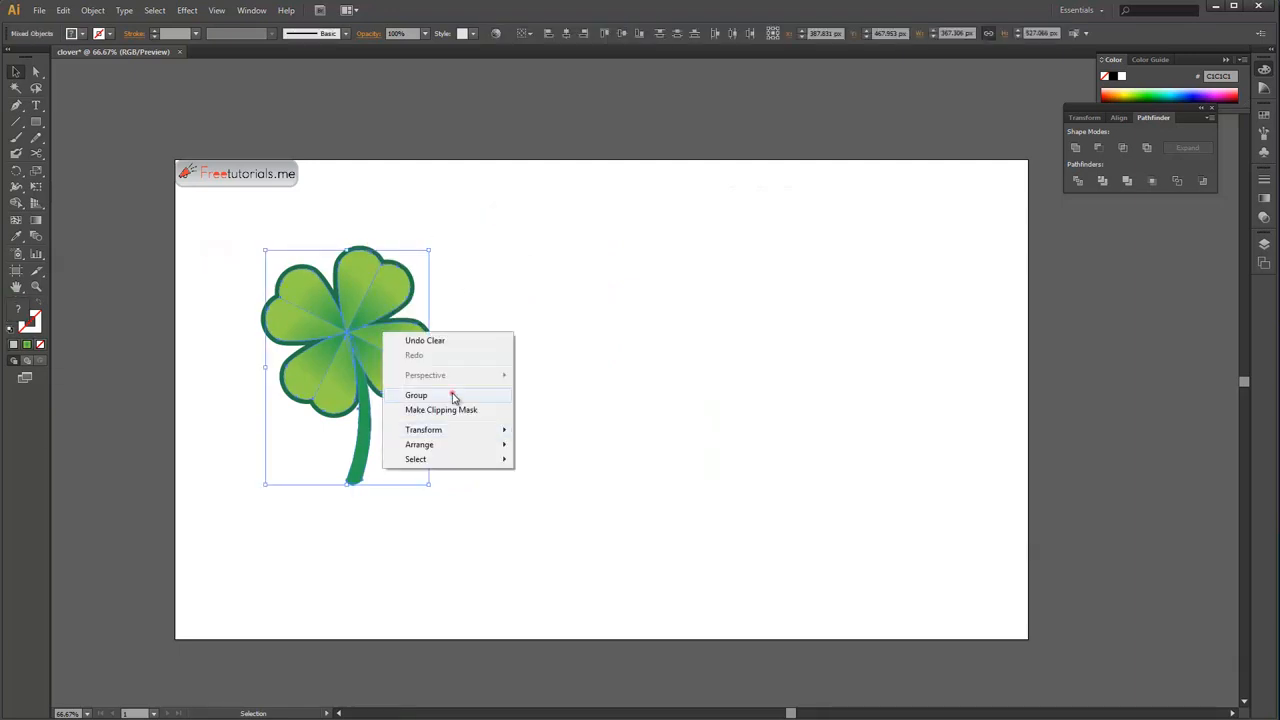
click(453, 395)
click(658, 278)
Draw a black-filled rectangle about 652 by 822 px on the artboard's right side and shift it up slightly
drag(37, 125, 82, 121)
drag(703, 268, 993, 633)
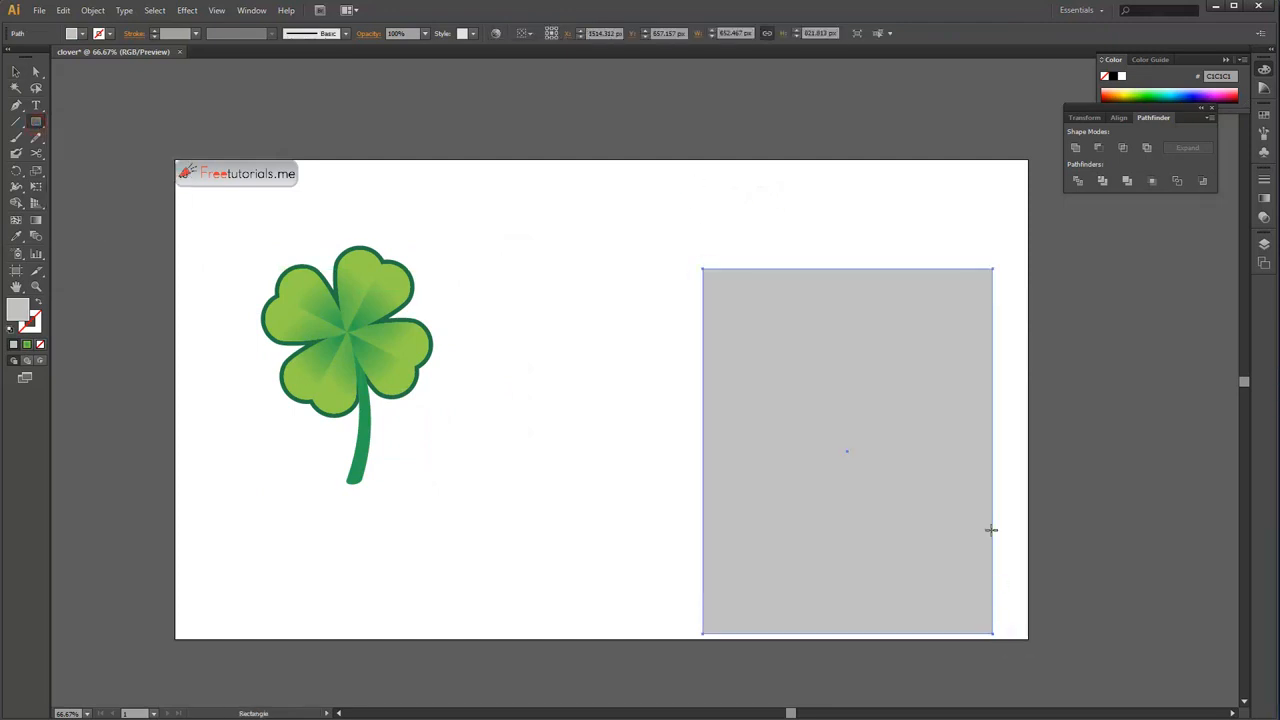
double_click(18, 306)
click(517, 481)
click(669, 313)
key(v)
drag(857, 429, 752, 395)
Draw a thin vertical rectangle about 10 px wide between the clover and the black rectangle, filled light grey (BABABA)
click(36, 121)
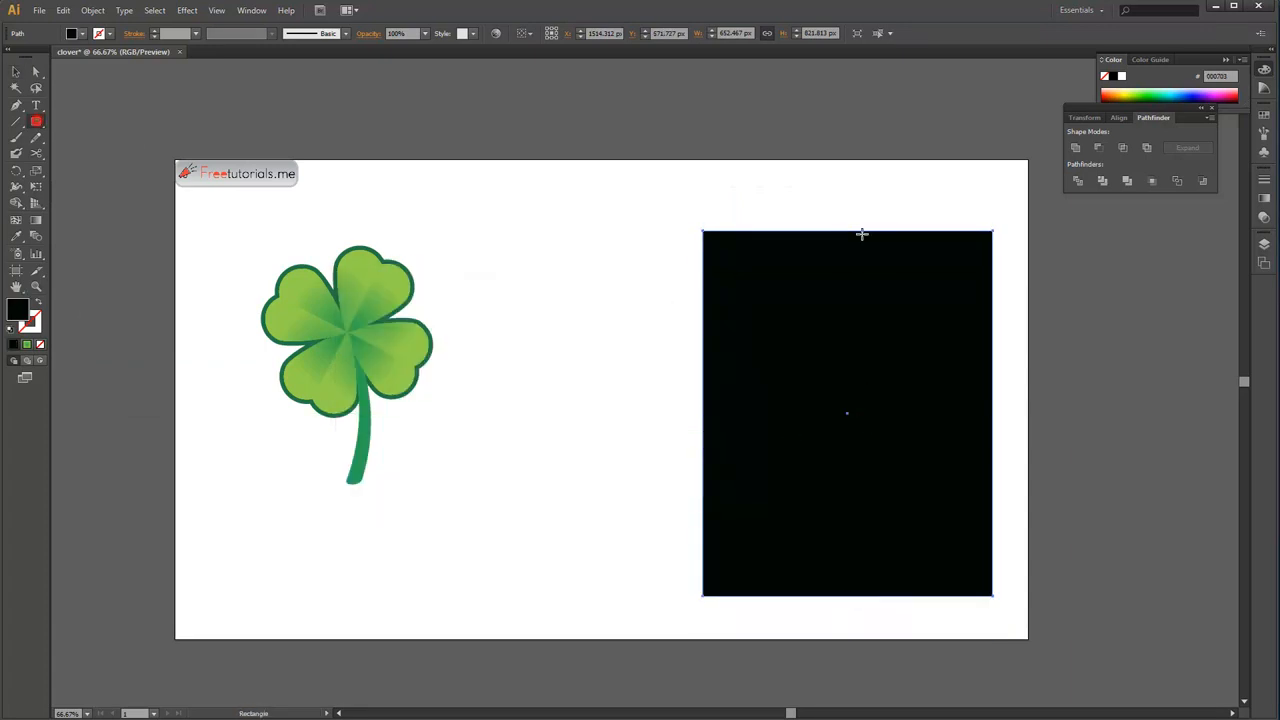
drag(600, 226, 597, 608)
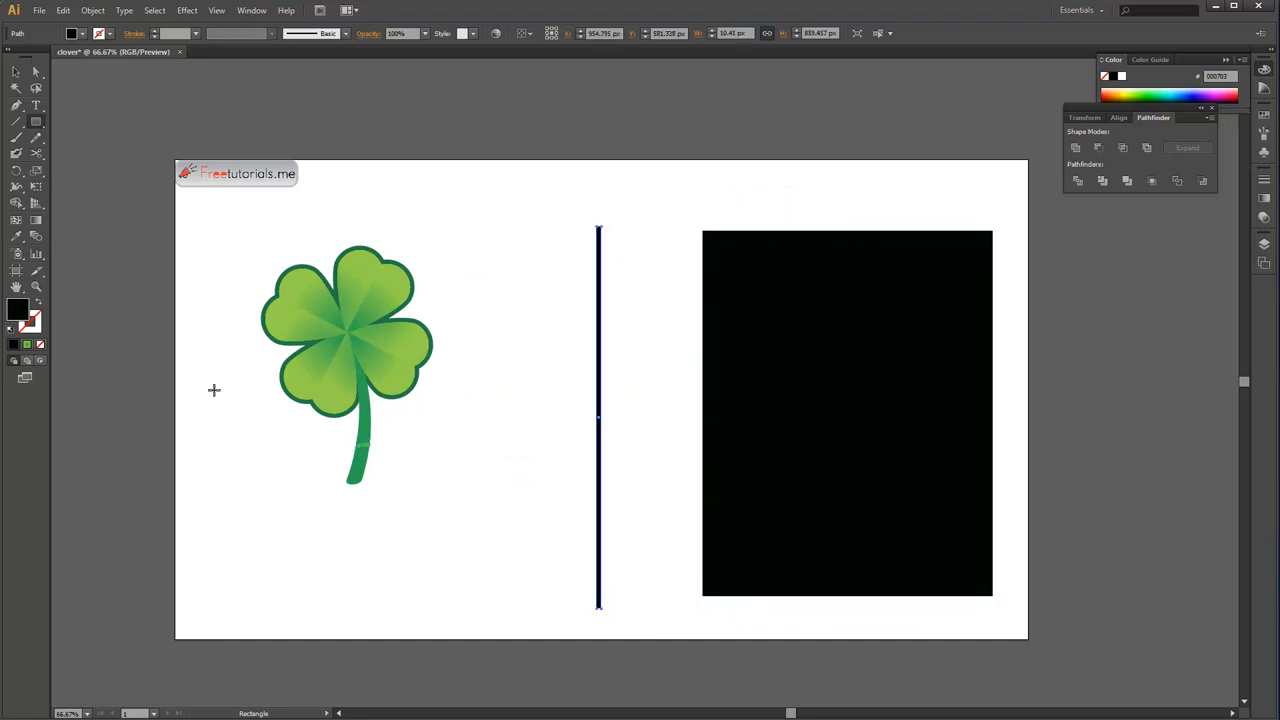
double_click(19, 312)
click(357, 349)
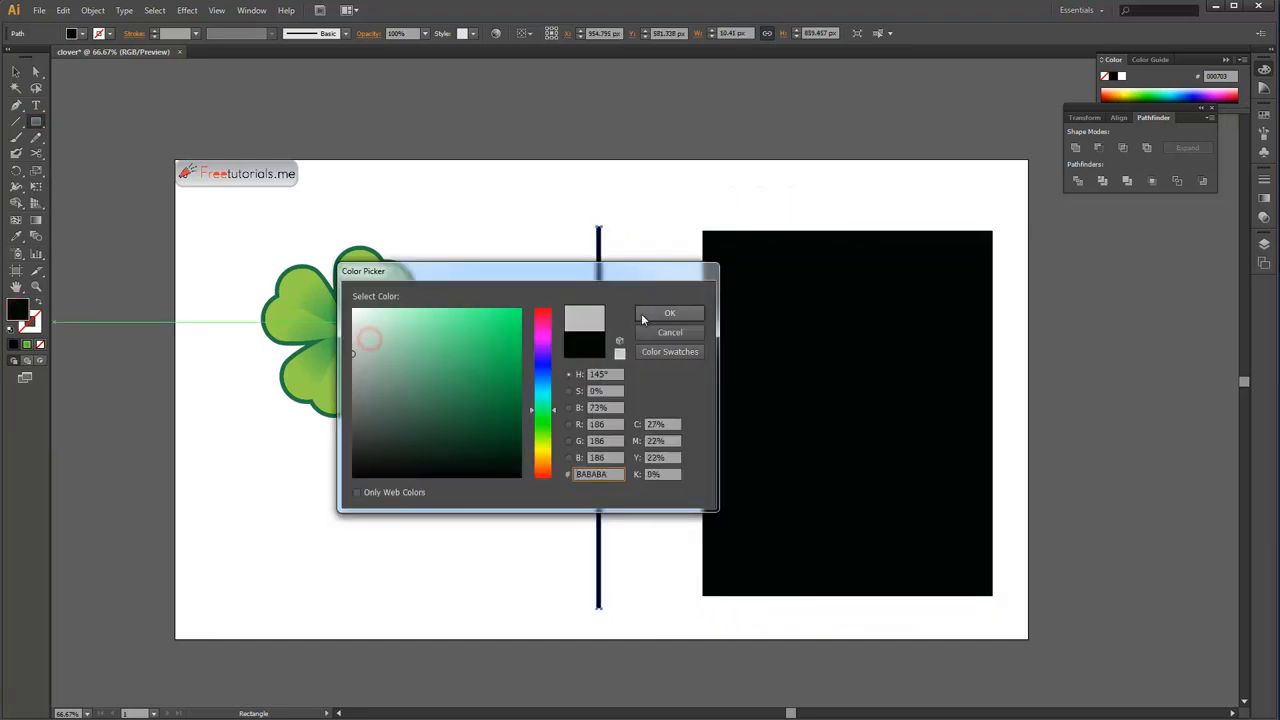
click(640, 314)
Rotate the grey strip to a diagonal and place it over the black rectangle with its end at the upper-left corner
key(v)
drag(604, 224, 443, 254)
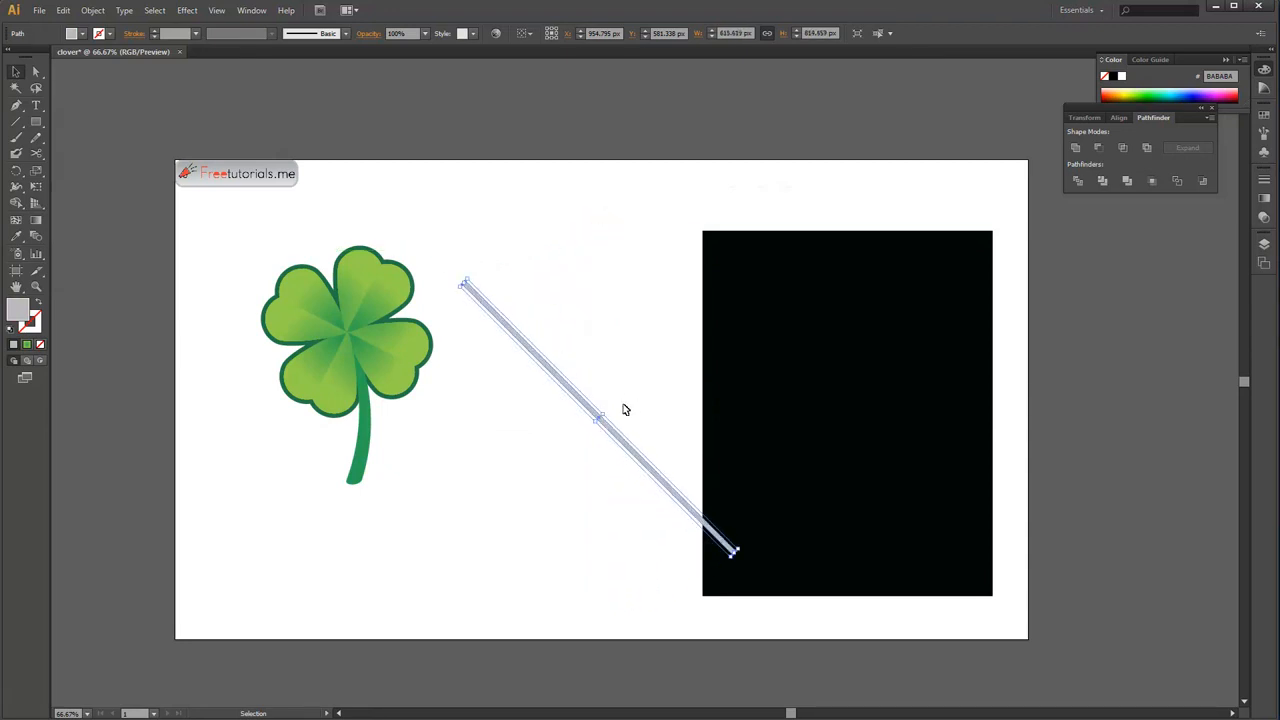
drag(598, 422, 840, 368)
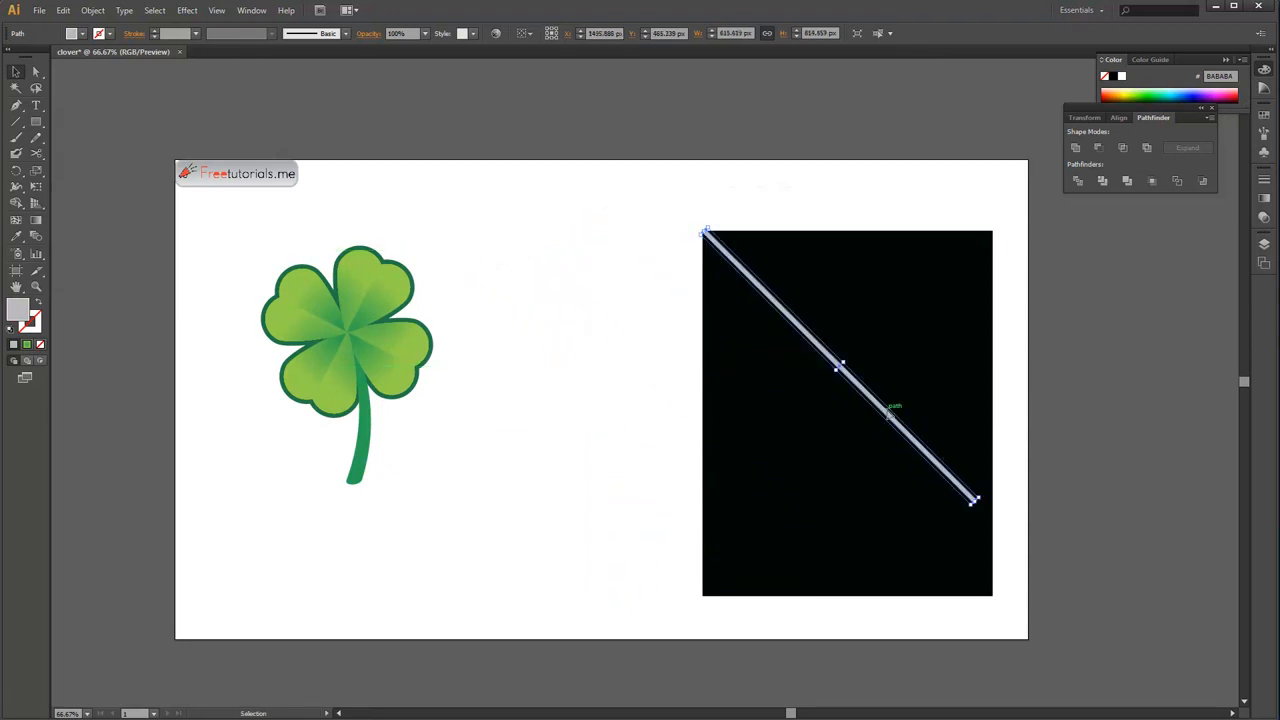
drag(983, 513, 968, 512)
drag(857, 389, 838, 408)
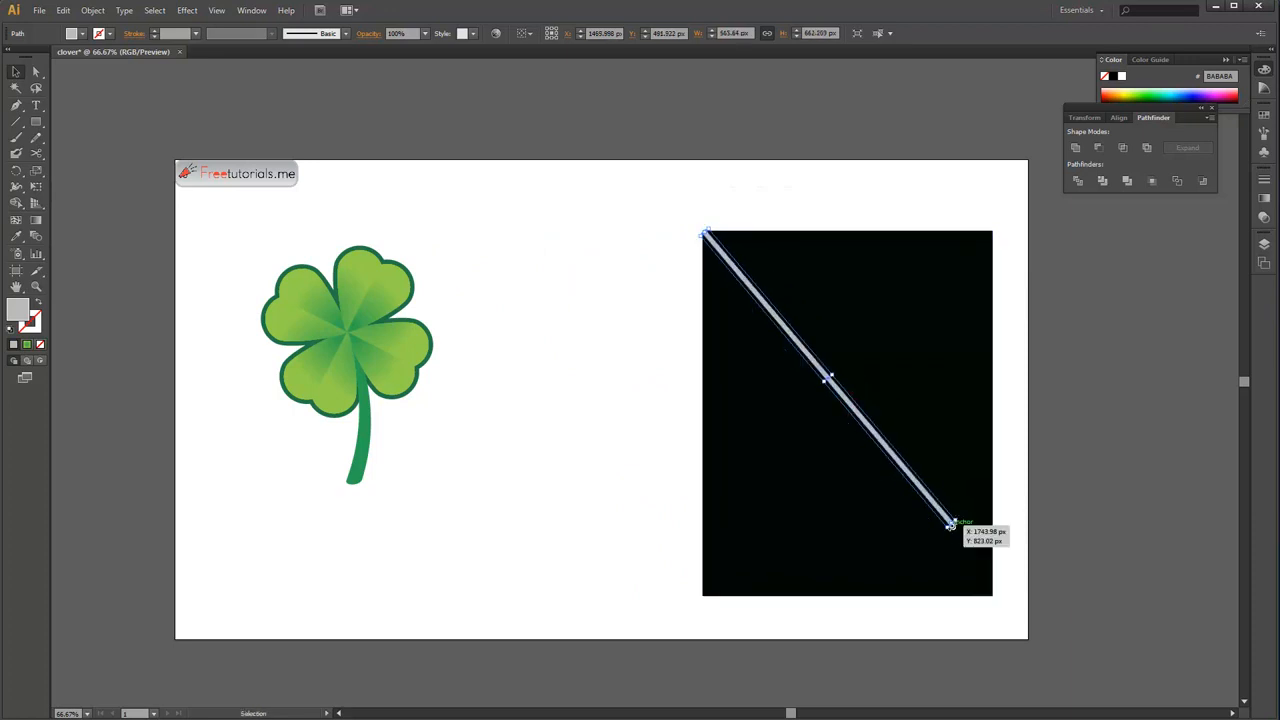
Stretch, nudge and rotate the grey strip so it runs diagonally between the black rectangle's upper-left and lower-right corners
drag(951, 521, 1014, 603)
key(Left)
key(Left)
key(Left)
key(Left)
key(Left)
key(Left)
key(Left)
drag(702, 222, 704, 230)
drag(1016, 594, 1010, 601)
Duplicate the diagonal strip toward the upper right and repeat the copy until stripes cover the rectangle's upper-right half
drag(857, 418, 868, 416)
click(1014, 381)
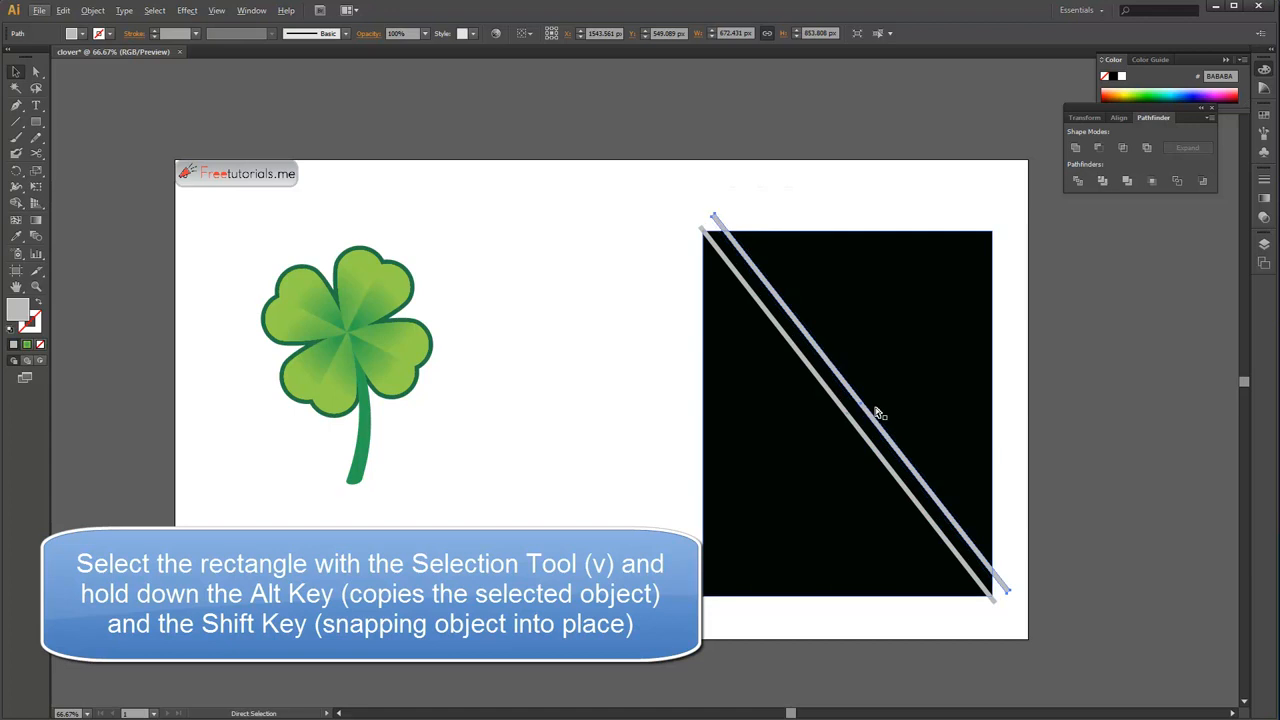
key(ctrl+d)
key(ctrl+d)
key(ctrl+d)
key(ctrl+d)
key(ctrl+d)
key(ctrl+d)
key(ctrl+d)
key(ctrl+d)
key(ctrl+d)
key(ctrl+d)
key(ctrl+d)
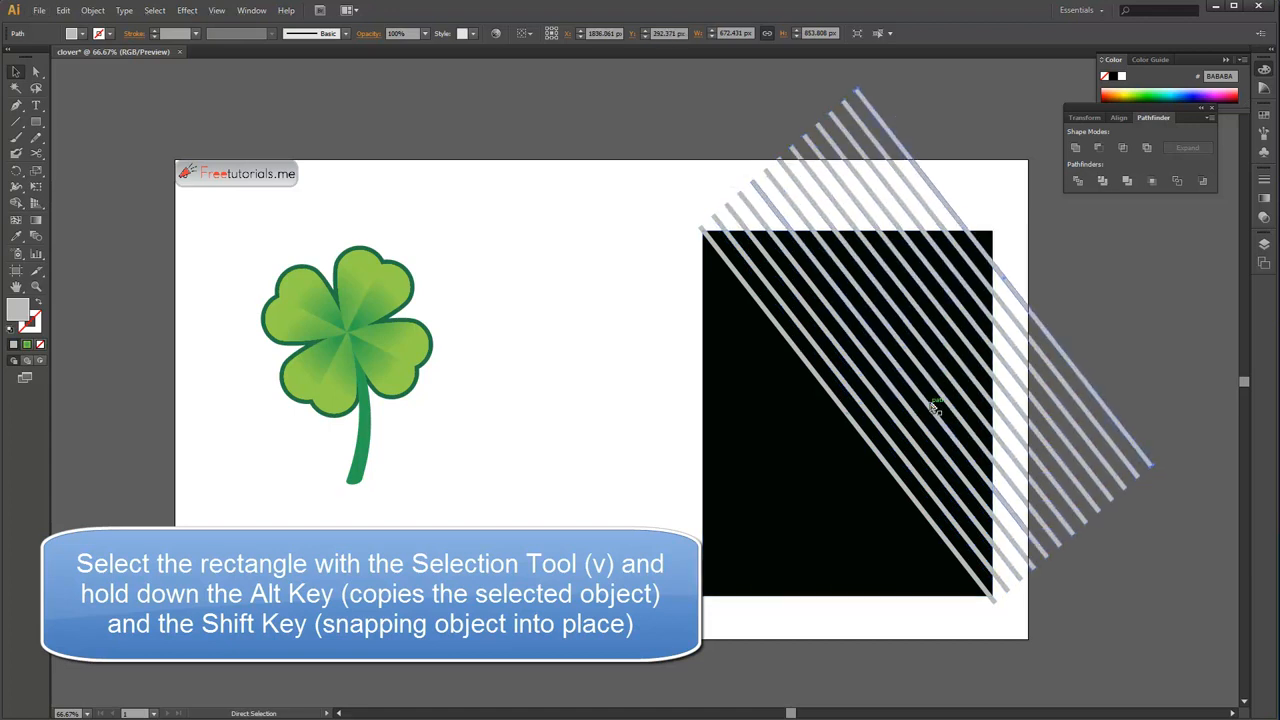
Duplicate the diagonal strip toward the lower left and repeat the copy until stripes cover the rectangle's remaining half
drag(874, 451, 857, 457)
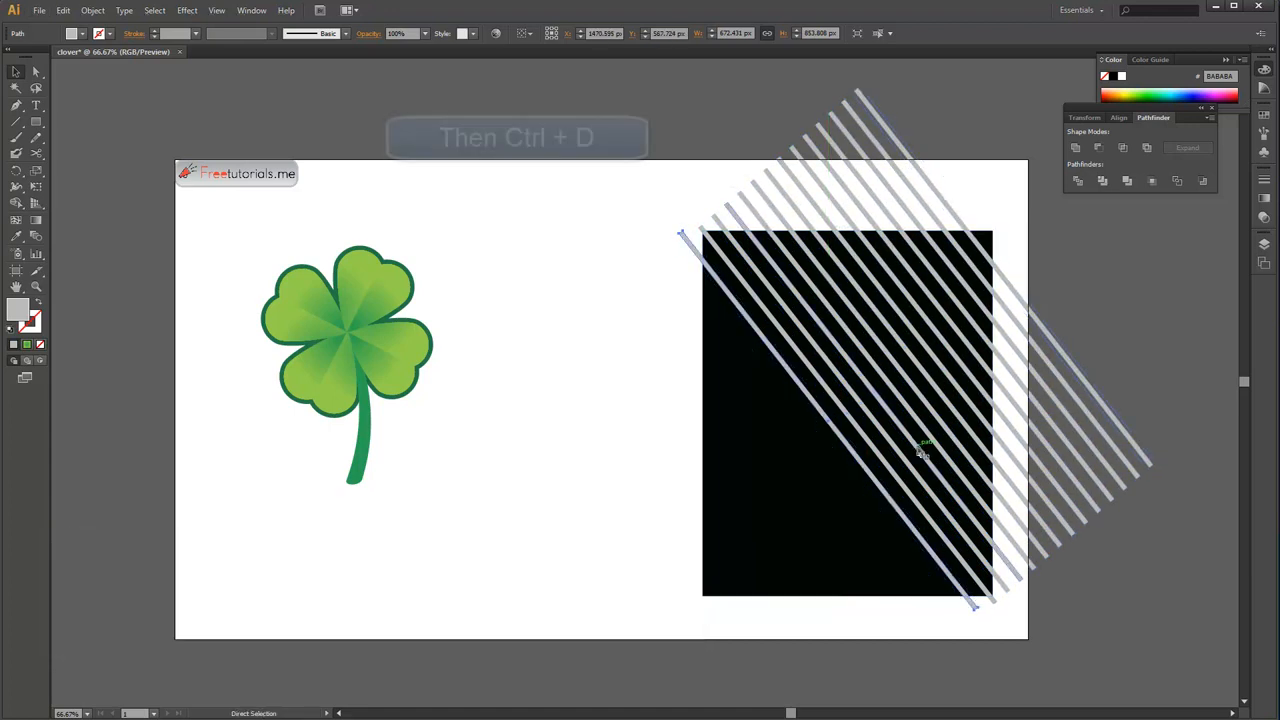
key(ctrl+d)
key(ctrl+d)
key(ctrl+d)
key(ctrl+d)
key(ctrl+d)
key(ctrl+d)
key(ctrl+d)
key(ctrl+d)
key(ctrl+d)
key(ctrl+d)
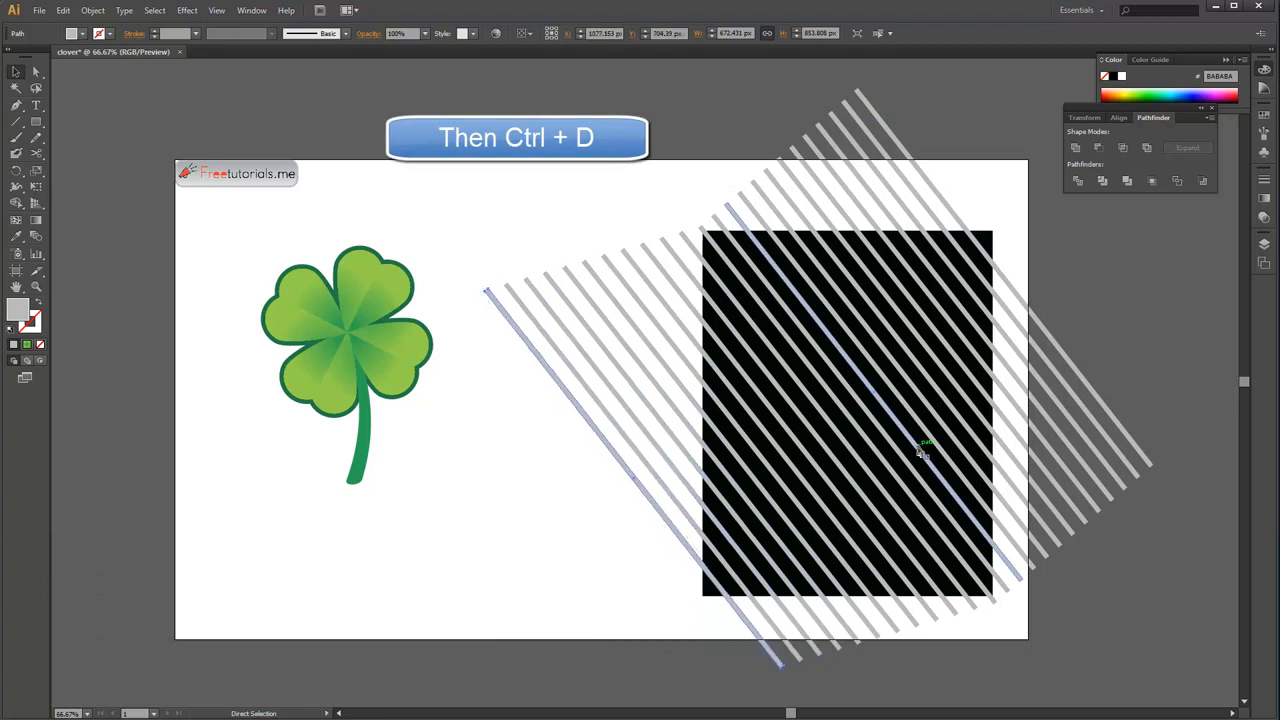
Divide the black rectangle and all grey stripes with Pathfinder and ungroup the resulting pieces
key(b)
key(v)
drag(483, 171, 1060, 640)
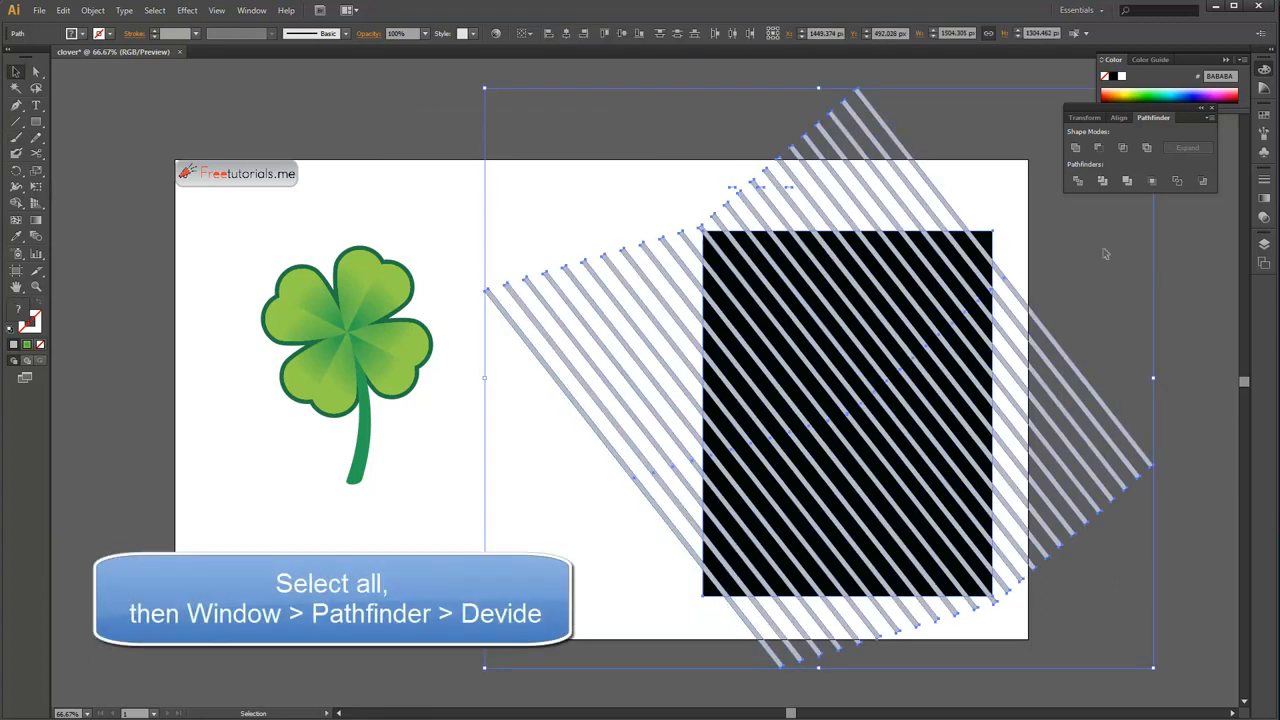
click(1078, 182)
right_click(960, 330)
click(984, 404)
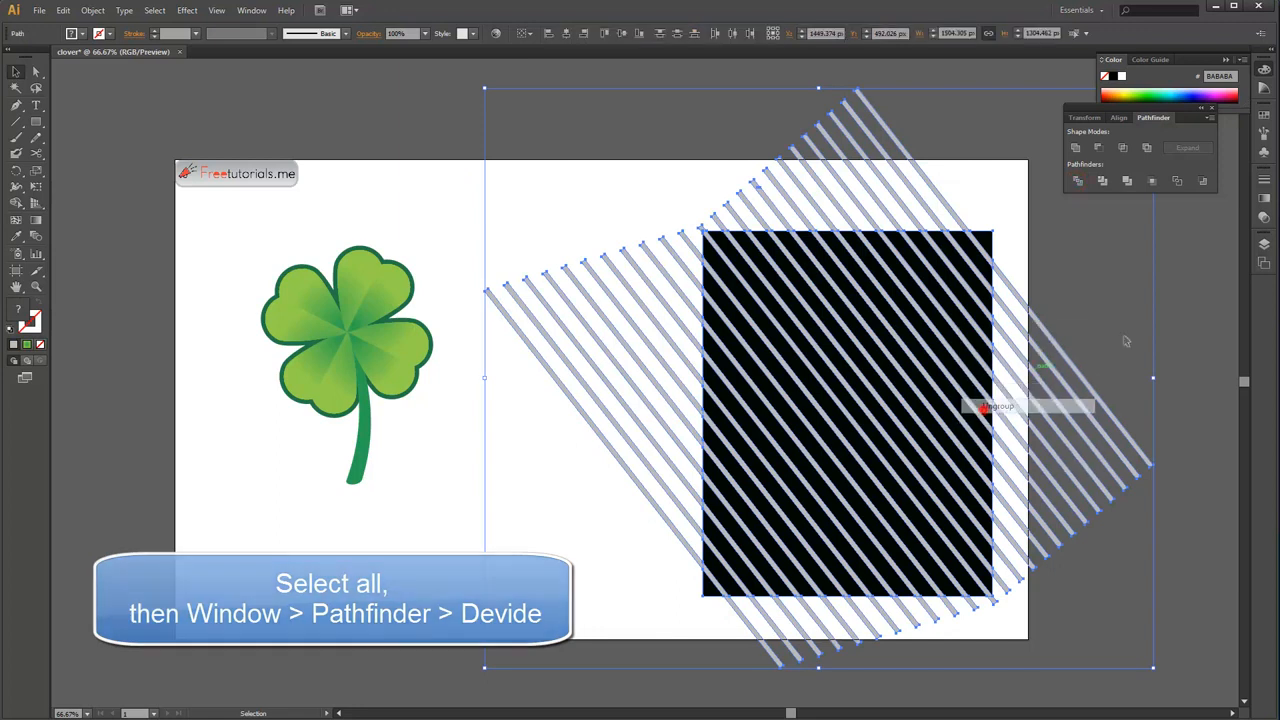
click(1187, 301)
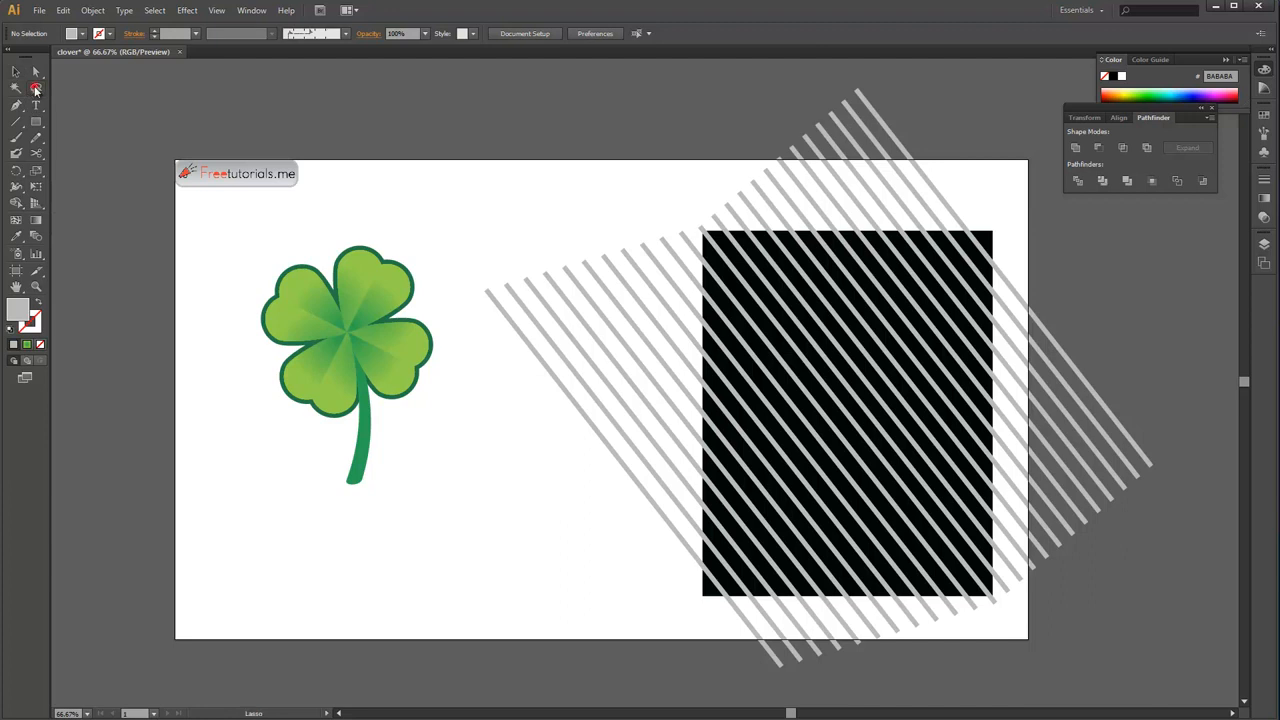
Lasso and delete the stripe pieces sticking out above and to the right of the black rectangle
drag(885, 76, 888, 79)
scroll(926, 160, up, 1)
key(Delete)
mouse_move(1022, 365)
mouse_down()
mouse_move(1030, 620)
mouse_move(1151, 466)
mouse_move(1020, 360)
mouse_up()
key(Delete)
click(1112, 556)
Lasso and delete the stripe pieces extending below the black rectangle and past its lower-right corner
scroll(1080, 450, down, 3)
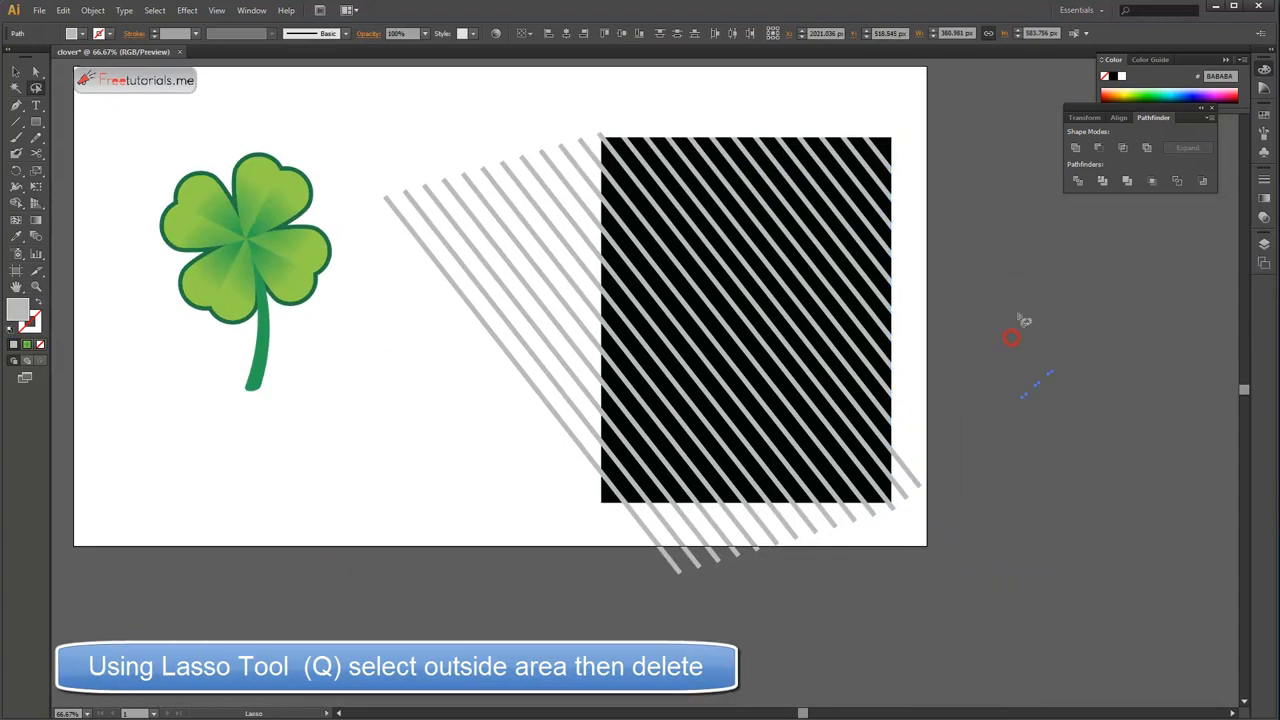
mouse_move(877, 520)
mouse_down()
mouse_move(594, 560)
mouse_move(944, 494)
mouse_up()
key(Delete)
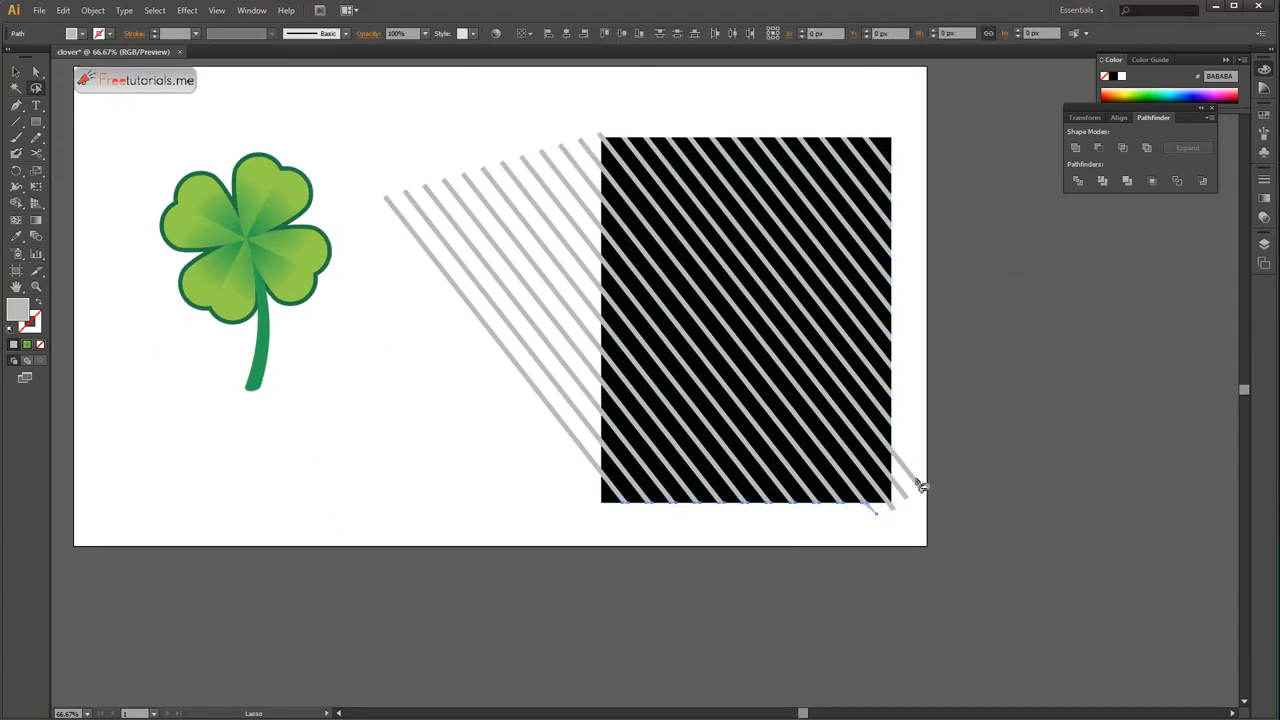
click(871, 520)
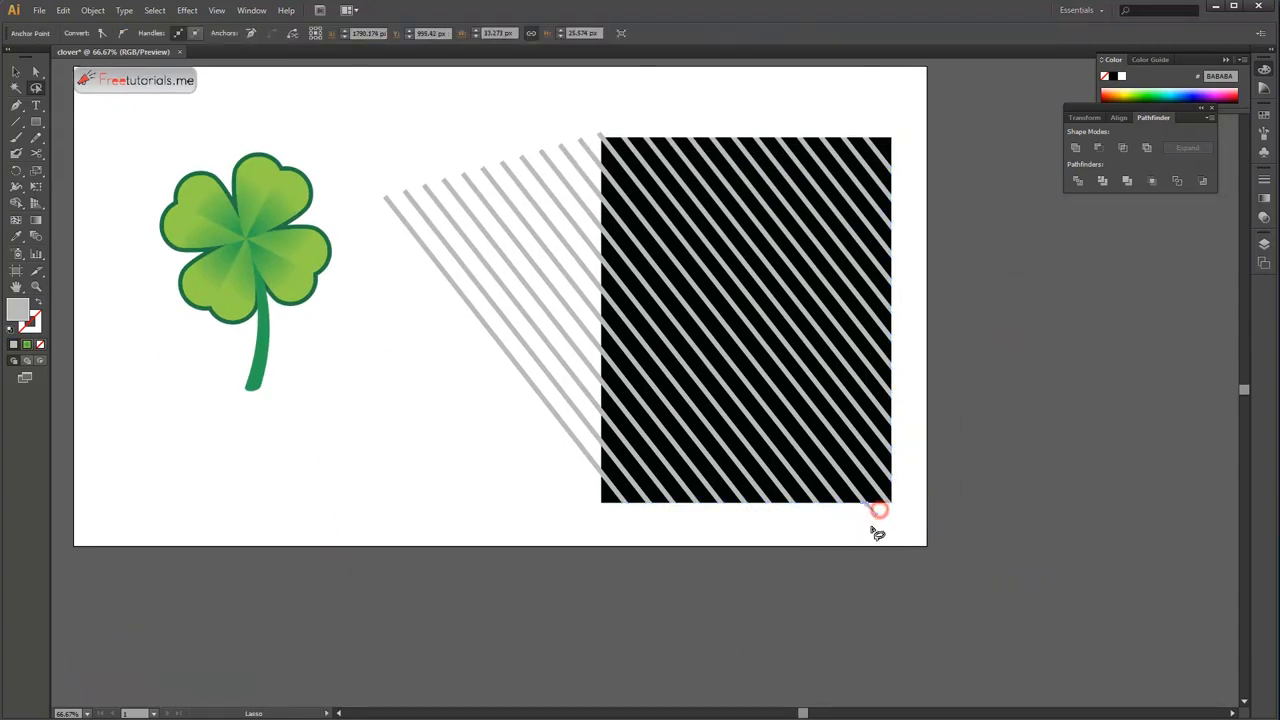
Lasso and delete the stripe pieces left of the black rectangle and the leftover tips at its corners
scroll(786, 471, up, 2)
drag(436, 189, 470, 402)
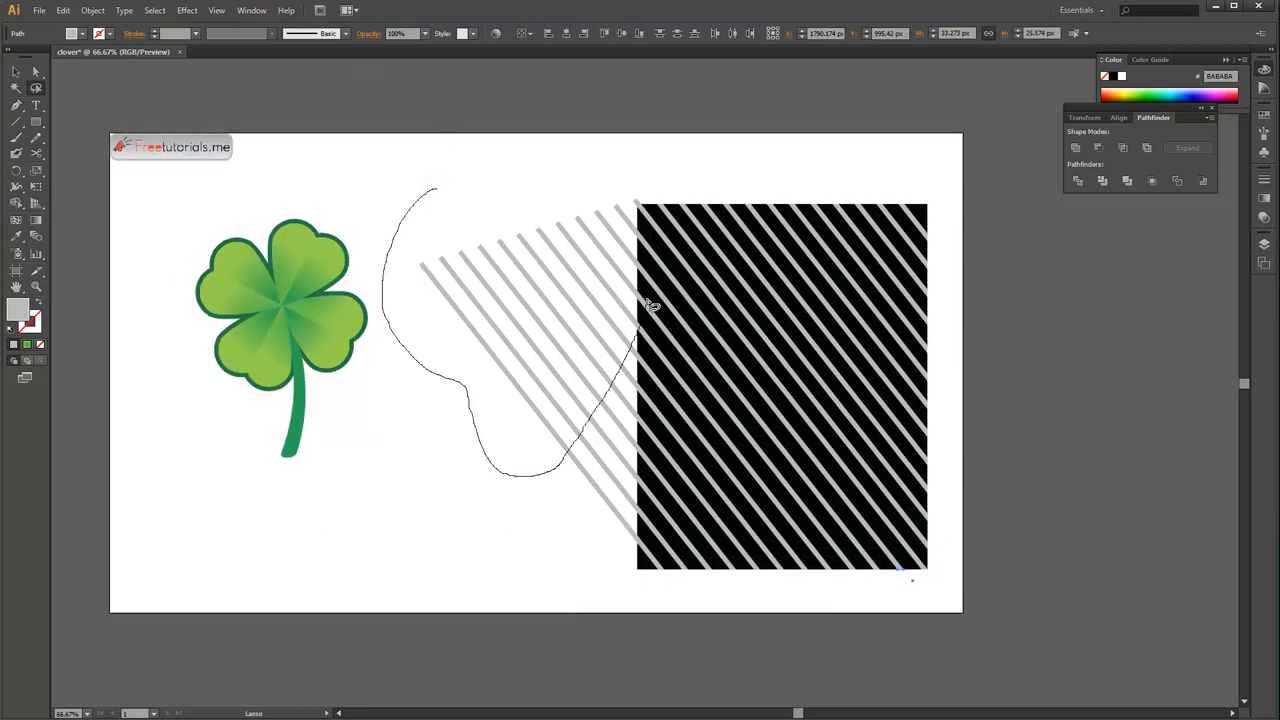
drag(650, 318, 628, 322)
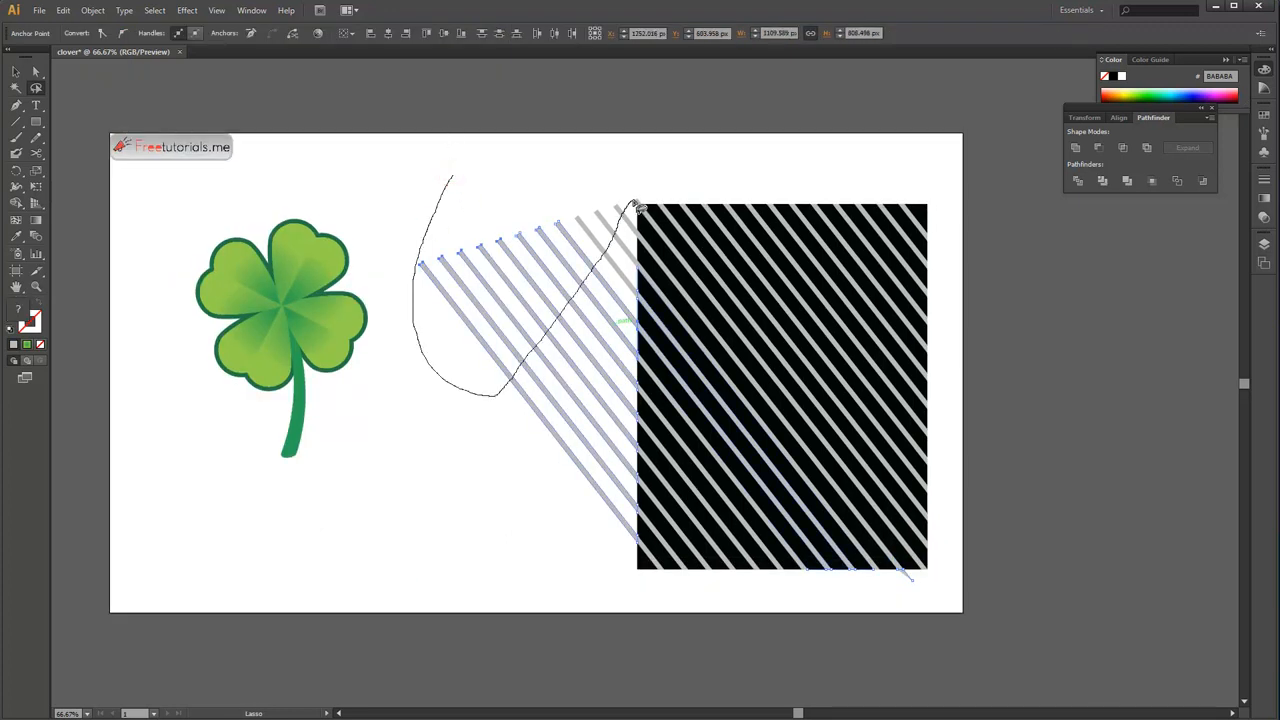
drag(633, 205, 638, 202)
key(Delete)
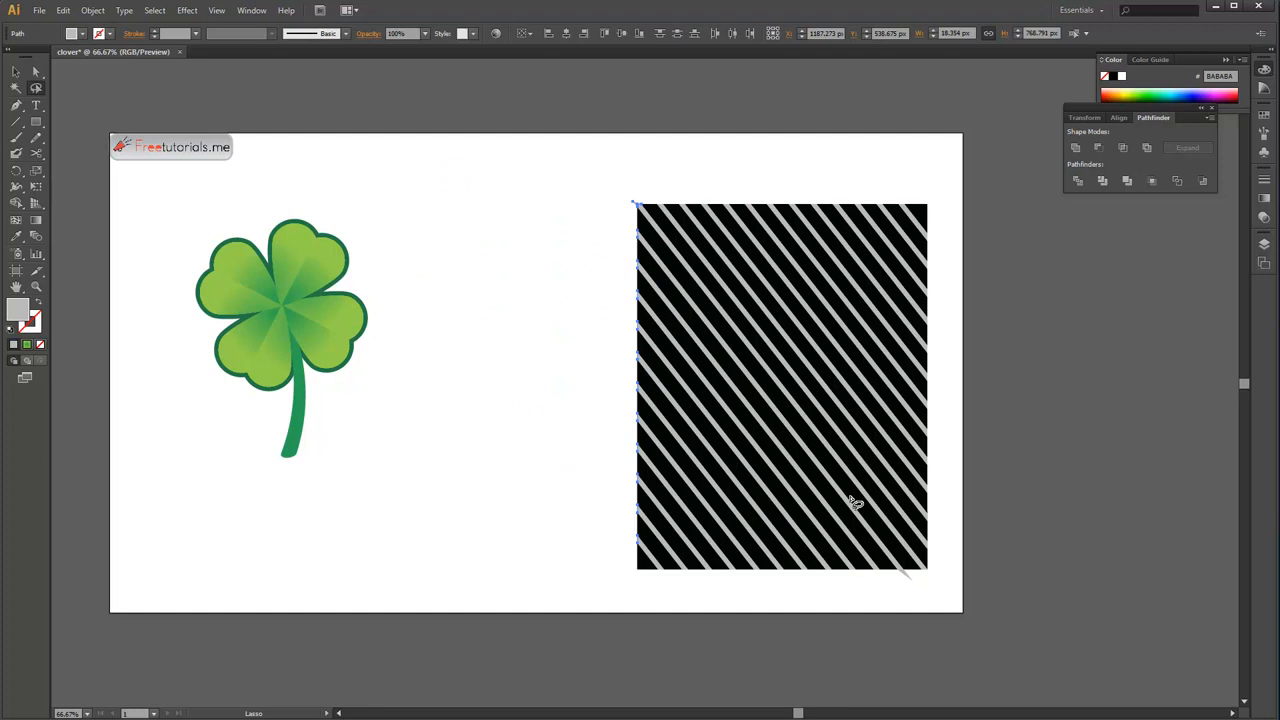
click(632, 201)
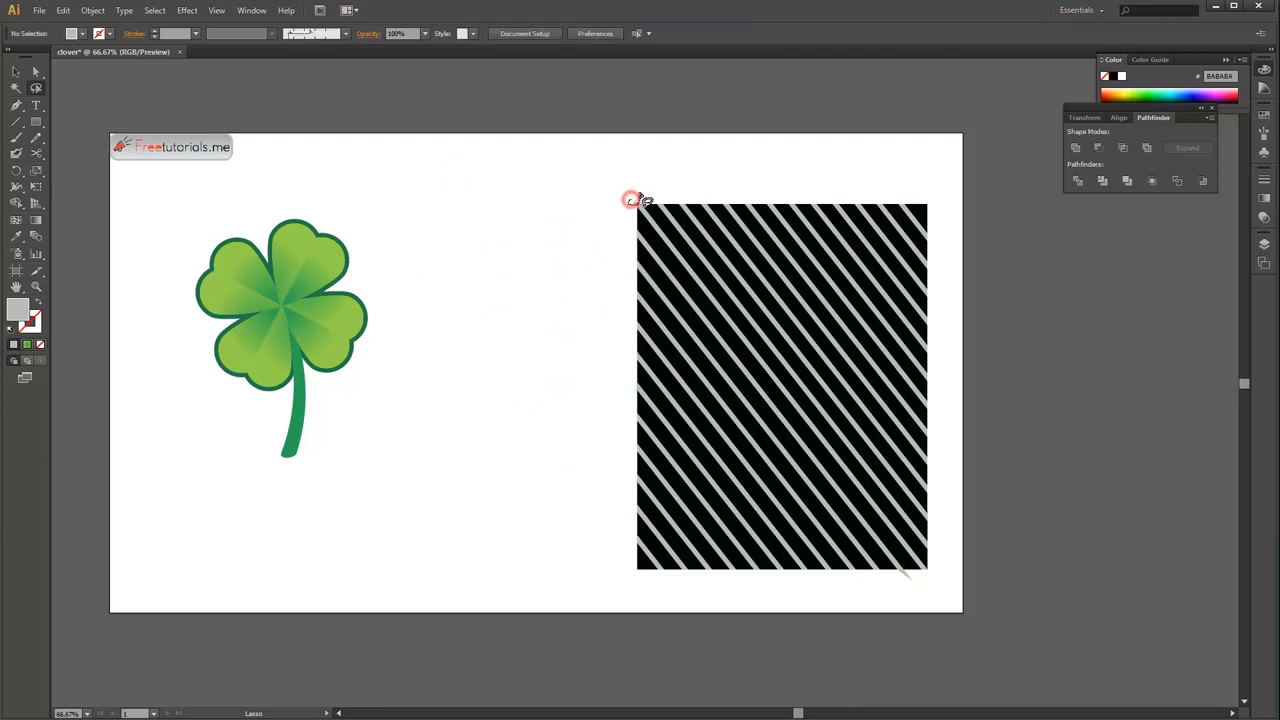
mouse_move(910, 572)
mouse_down()
mouse_move(905, 584)
mouse_move(950, 583)
mouse_up()
key(Delete)
Group all pieces of the striped black rectangle
key(v)
drag(563, 163, 934, 609)
right_click(777, 377)
click(815, 440)
click(778, 374)
Move the clover right and down toward the striped rectangle and ungroup it
drag(383, 354, 200, 206)
drag(285, 315, 379, 339)
click(477, 279)
right_click(385, 317)
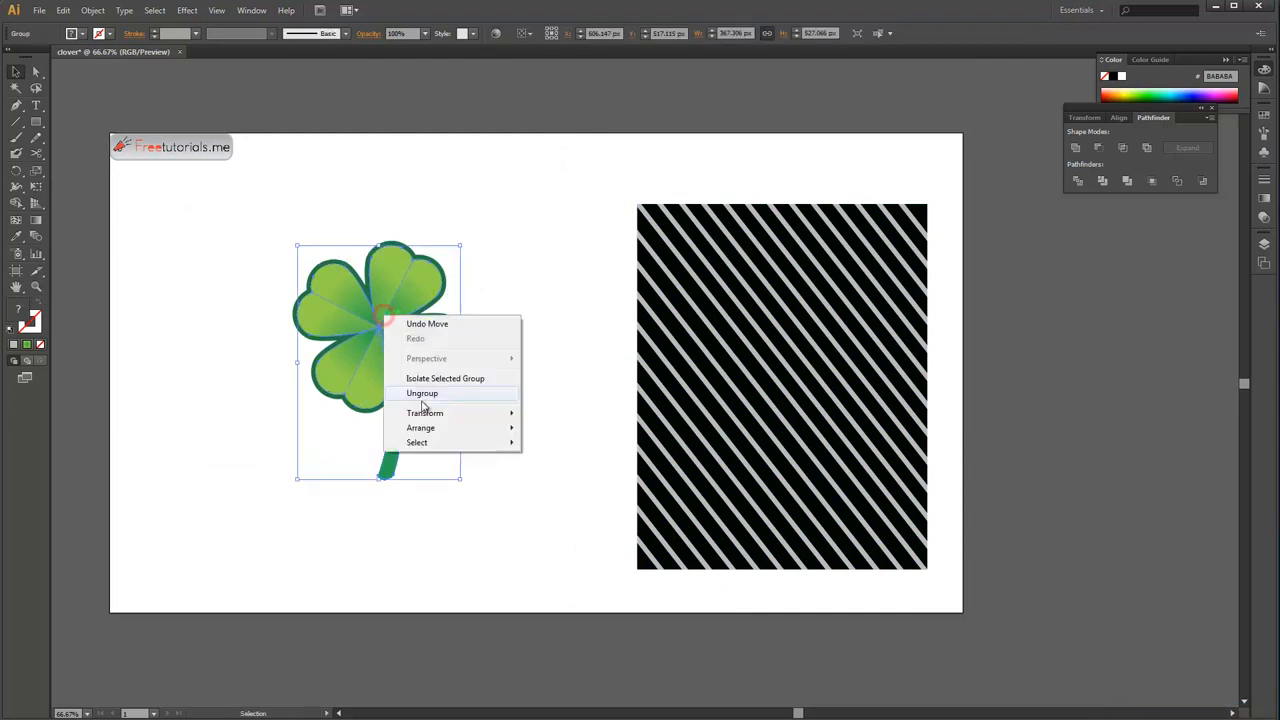
click(420, 428)
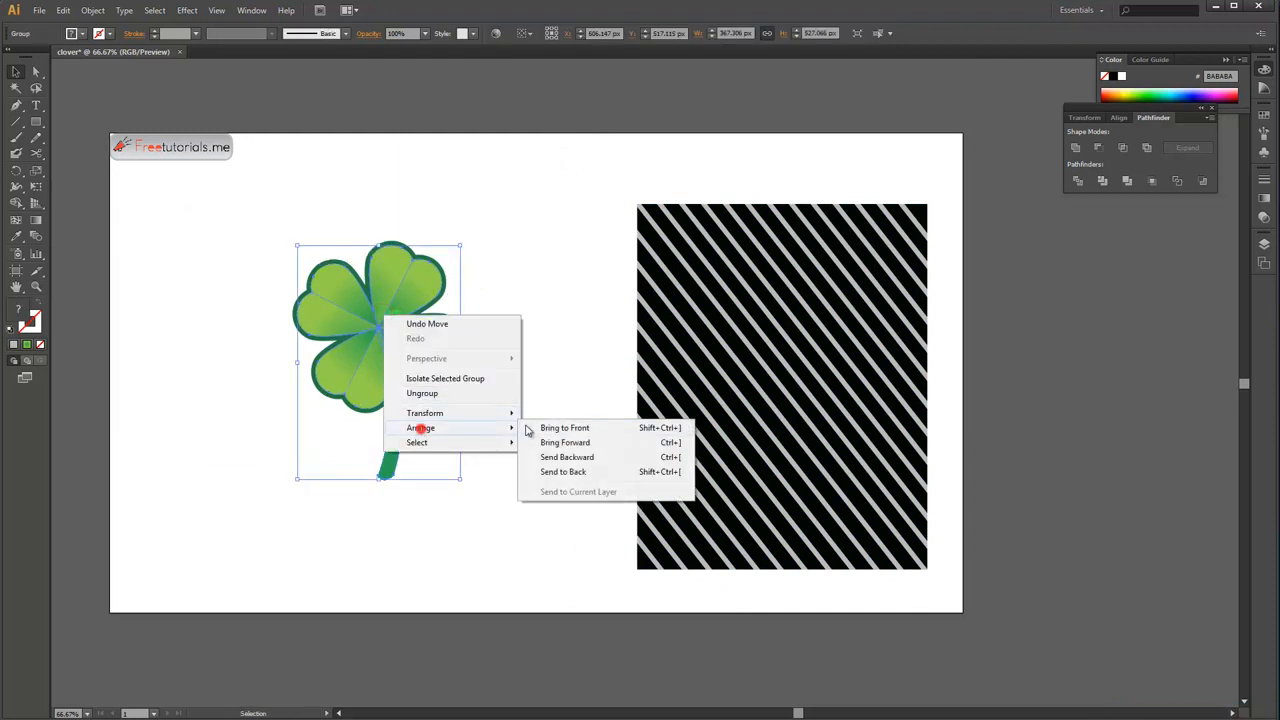
click(438, 393)
click(522, 343)
click(391, 343)
click(519, 287)
click(380, 328)
click(458, 264)
click(443, 263)
click(530, 253)
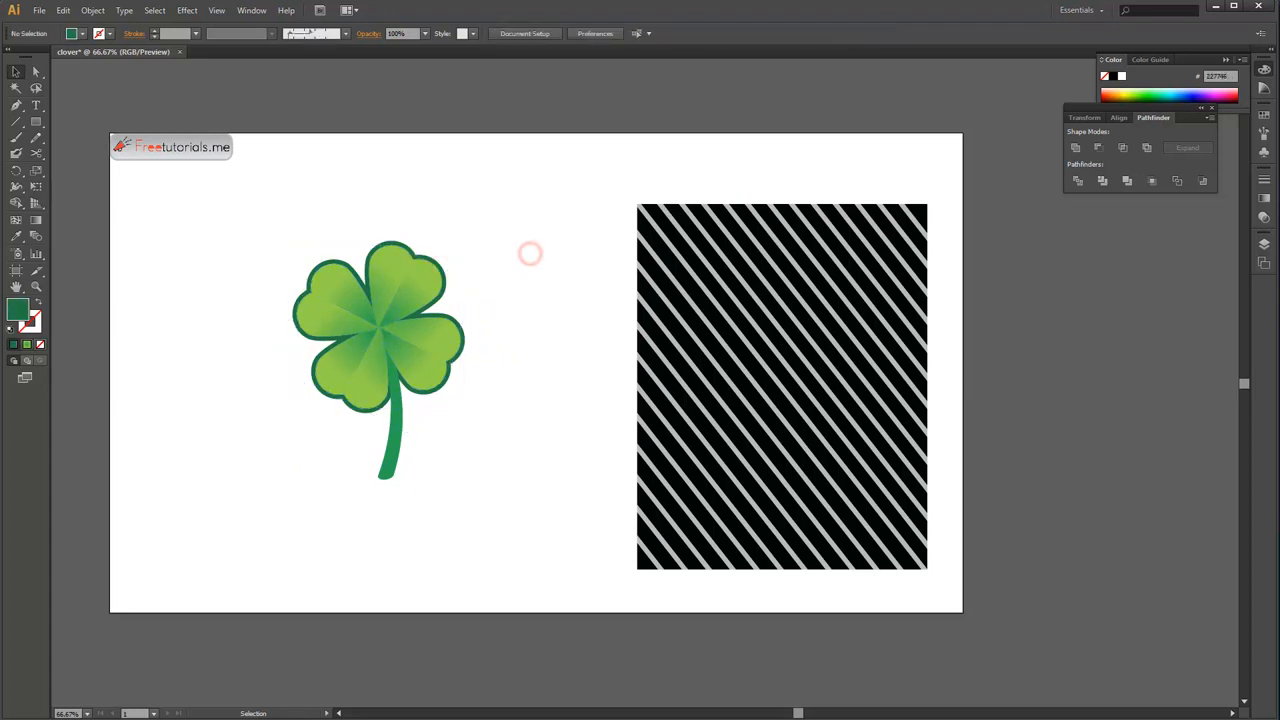
Group all the clover pieces and move the group onto the striped rectangle
drag(211, 217, 477, 457)
right_click(371, 339)
click(404, 400)
drag(434, 345, 840, 392)
Bring the clover group to the front, above the striped rectangle
right_click(790, 352)
click(823, 466)
click(948, 467)
click(943, 369)
drag(940, 375, 853, 383)
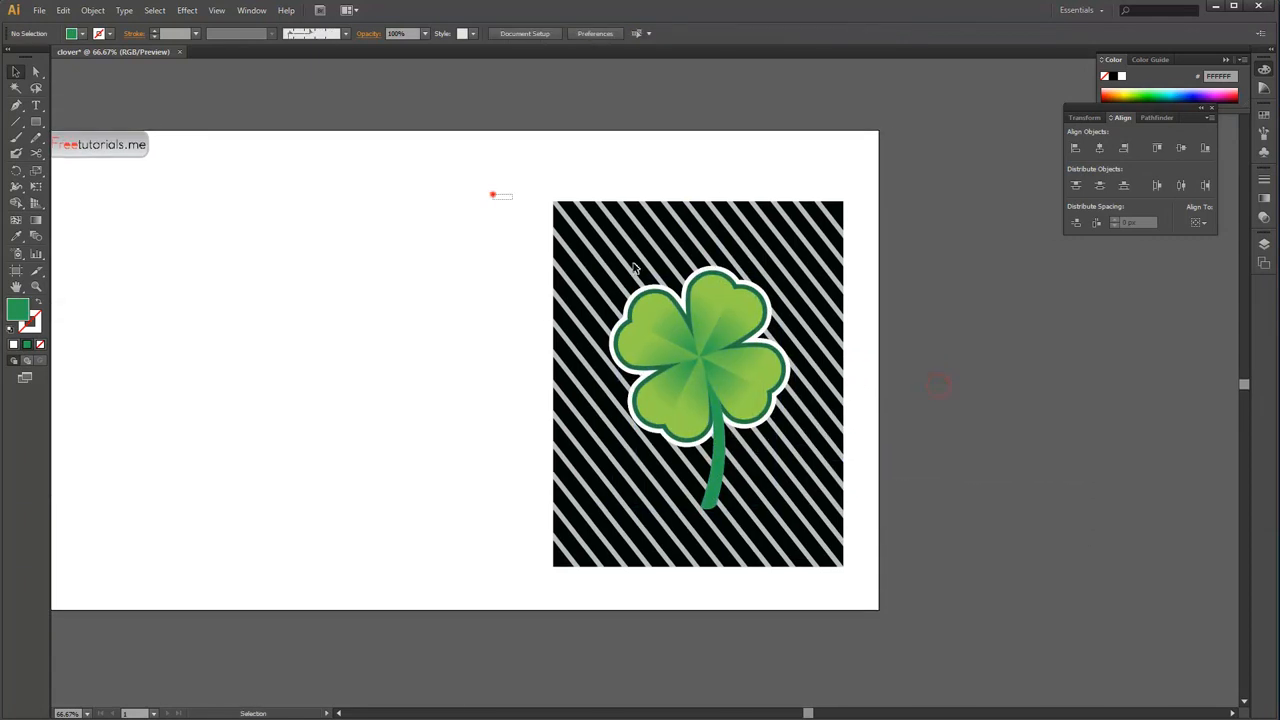
Select the clover together with the striped rectangle and move both to the middle of the artboard
drag(480, 196, 816, 538)
key(ctrl+minus)
drag(690, 386, 743, 412)
key(ctrl+plus)
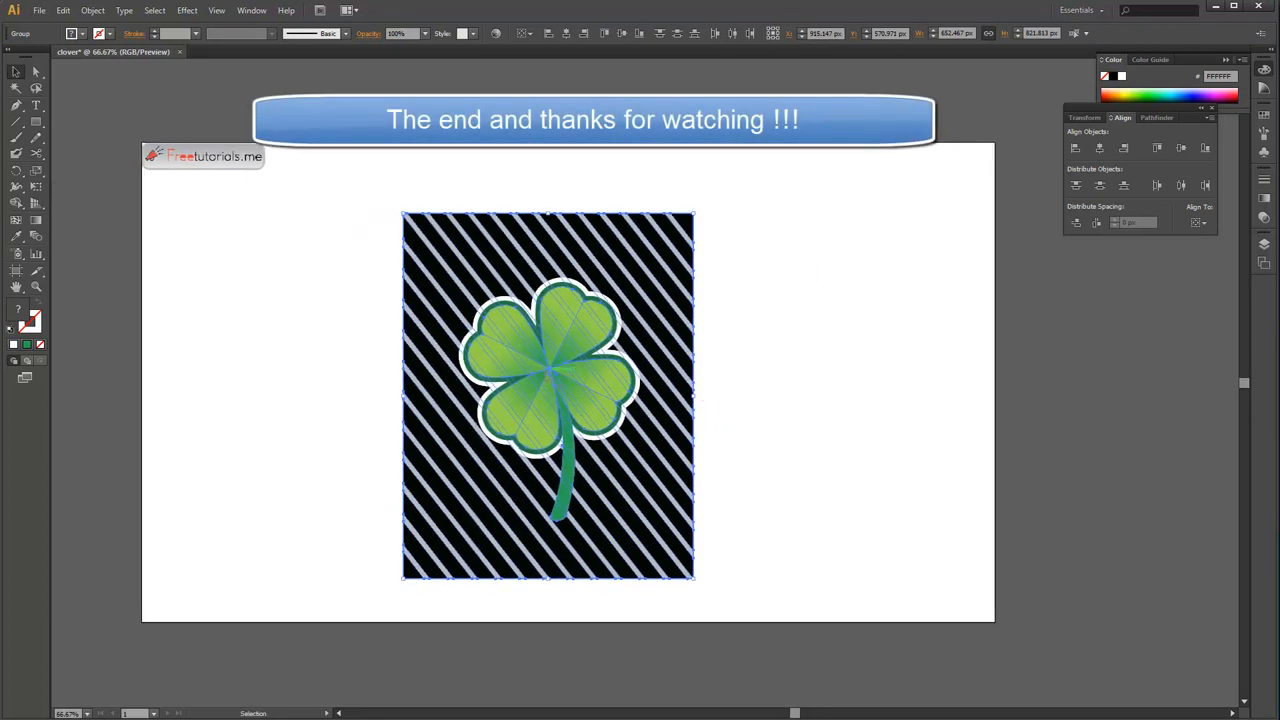
drag(553, 375, 587, 375)
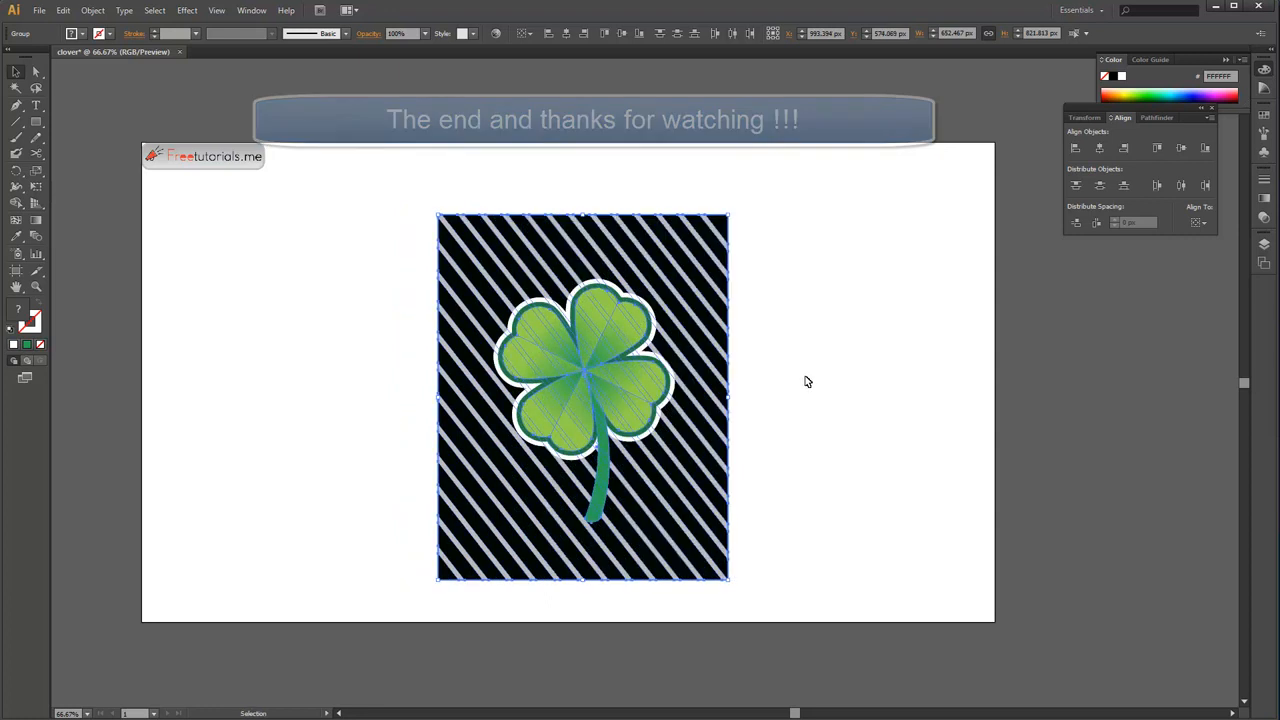